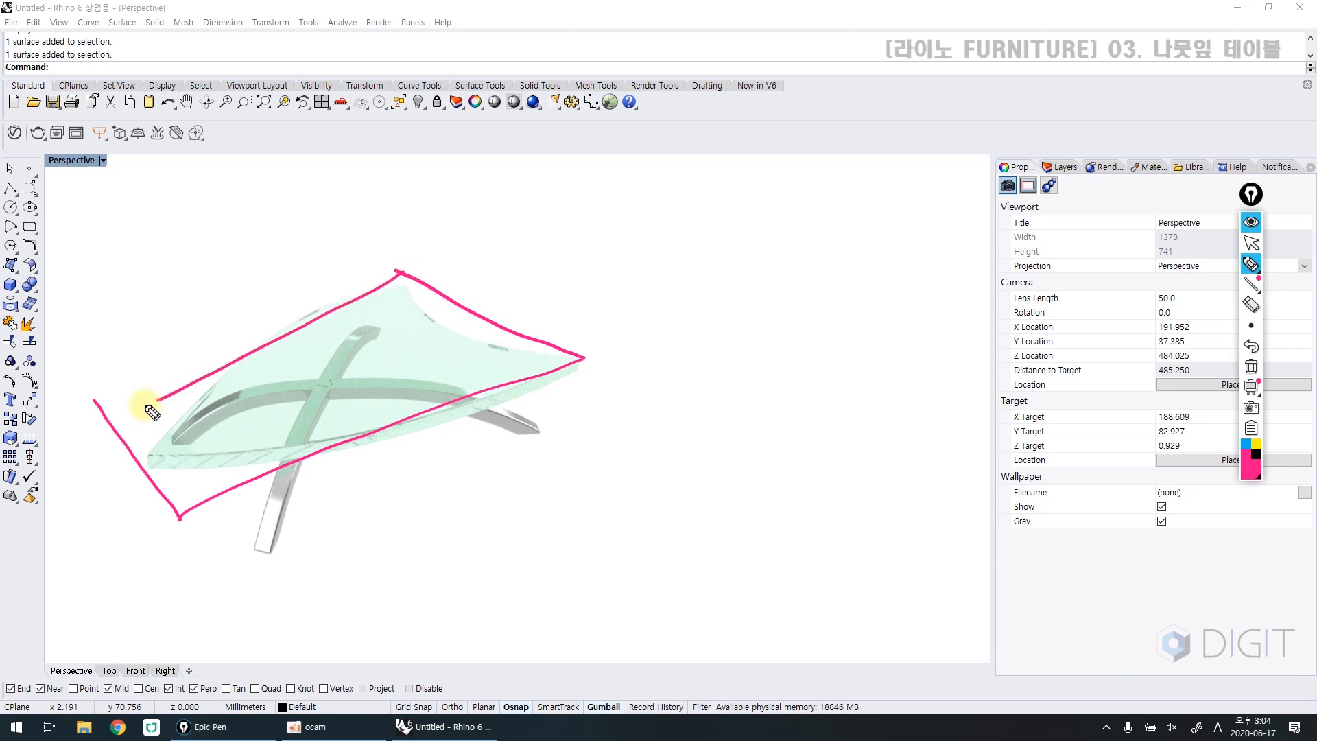
Step: Sketch a pink bounding box around the leaf table image and label its dimensions 3000, 2000 and 600
{"action": "mouse_move", "coordinate": [180, 519]}
{"action": "left_mouse_down"}
{"action": "mouse_move", "coordinate": [177, 614]}
{"action": "mouse_move", "coordinate": [581, 432]}
{"action": "left_mouse_up"}
{"action": "left_click_drag", "start_coordinate": [586, 356], "coordinate": [583, 436]}
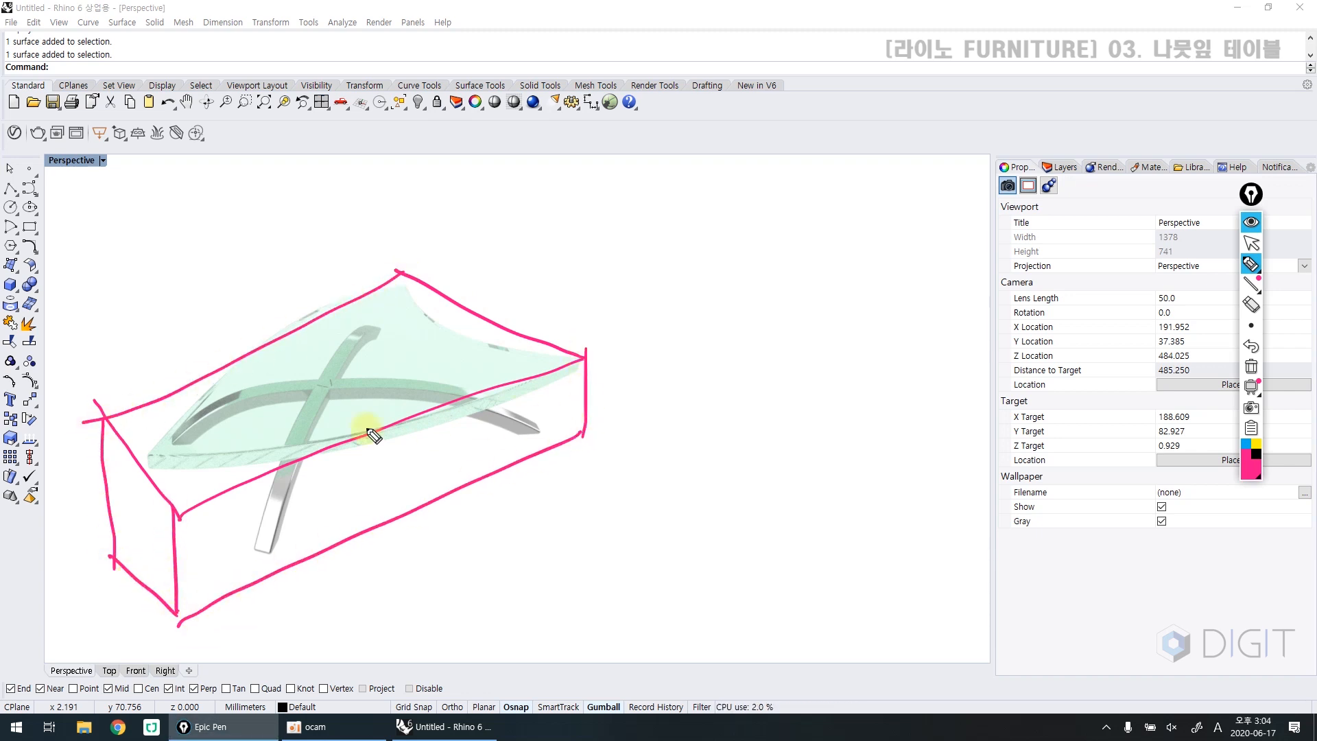
{"action": "left_click_drag", "start_coordinate": [200, 321], "coordinate": [202, 344]}
{"action": "left_click_drag", "start_coordinate": [225, 321], "coordinate": [226, 321]}
{"action": "left_click_drag", "start_coordinate": [239, 315], "coordinate": [240, 316]}
{"action": "left_click_drag", "start_coordinate": [253, 308], "coordinate": [255, 308]}
{"action": "left_click_drag", "start_coordinate": [476, 291], "coordinate": [498, 302]}
{"action": "left_click_drag", "start_coordinate": [509, 295], "coordinate": [511, 294]}
{"action": "left_click_drag", "start_coordinate": [526, 293], "coordinate": [544, 294]}
{"action": "left_click_drag", "start_coordinate": [608, 376], "coordinate": [598, 397]}
{"action": "left_click_drag", "start_coordinate": [619, 385], "coordinate": [620, 386]}
{"action": "left_click_drag", "start_coordinate": [636, 386], "coordinate": [637, 386]}
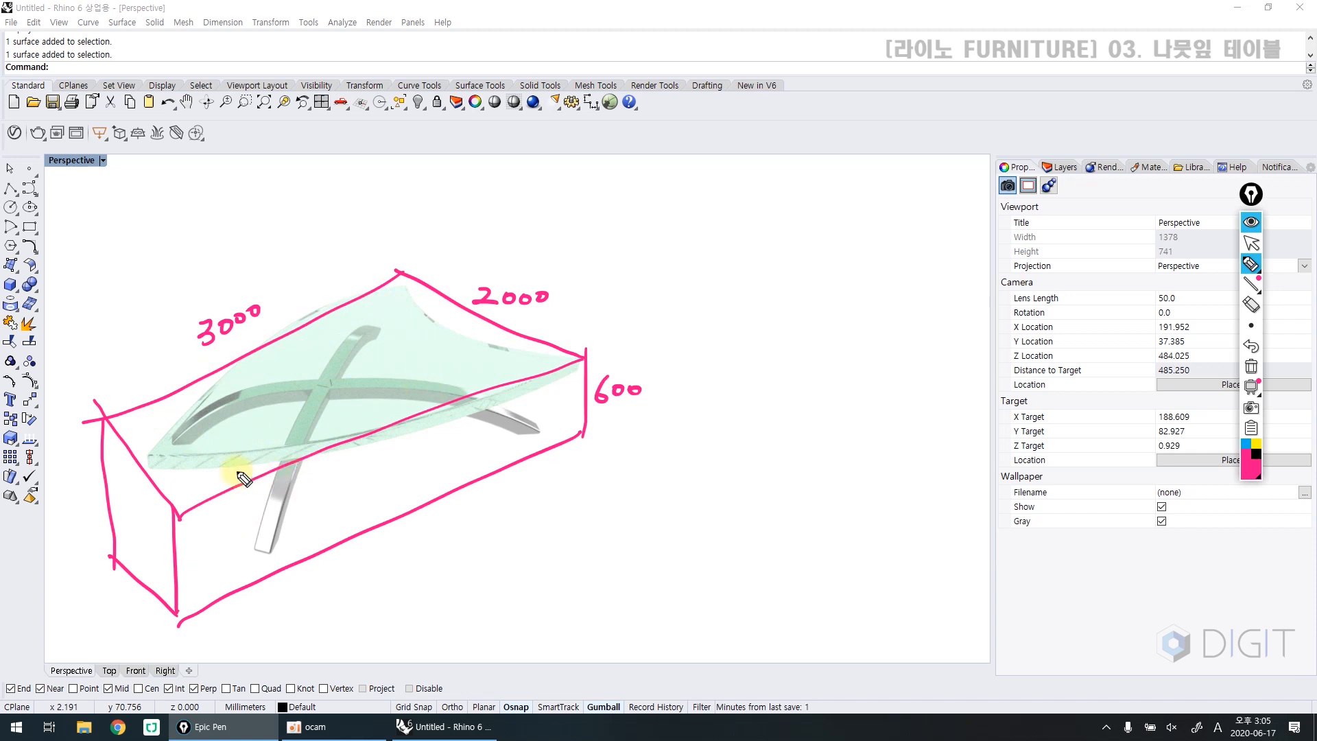
Step: Mark the tabletop thickness as 120mm and the leg width as 90mm on the table image
{"action": "mouse_move", "coordinate": [211, 444]}
{"action": "left_mouse_down"}
{"action": "mouse_move", "coordinate": [206, 484]}
{"action": "mouse_move", "coordinate": [213, 473]}
{"action": "left_mouse_up"}
{"action": "left_click_drag", "start_coordinate": [202, 449], "coordinate": [215, 457]}
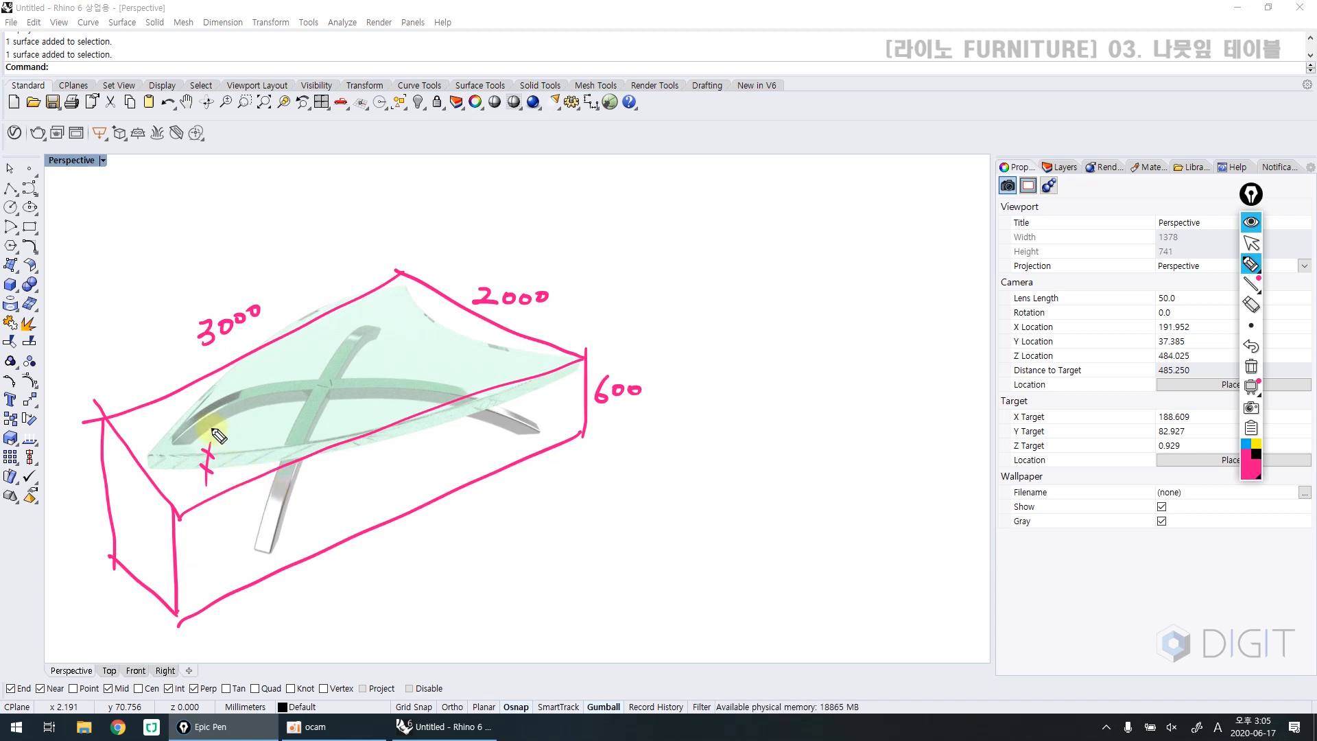
{"action": "mouse_move", "coordinate": [233, 433]}
{"action": "left_mouse_down"}
{"action": "mouse_move", "coordinate": [226, 458]}
{"action": "mouse_move", "coordinate": [301, 439]}
{"action": "left_mouse_up"}
{"action": "left_click_drag", "start_coordinate": [305, 432], "coordinate": [324, 429]}
{"action": "mouse_move", "coordinate": [277, 537]}
{"action": "left_mouse_down"}
{"action": "mouse_move", "coordinate": [251, 532]}
{"action": "mouse_move", "coordinate": [287, 523]}
{"action": "left_mouse_up"}
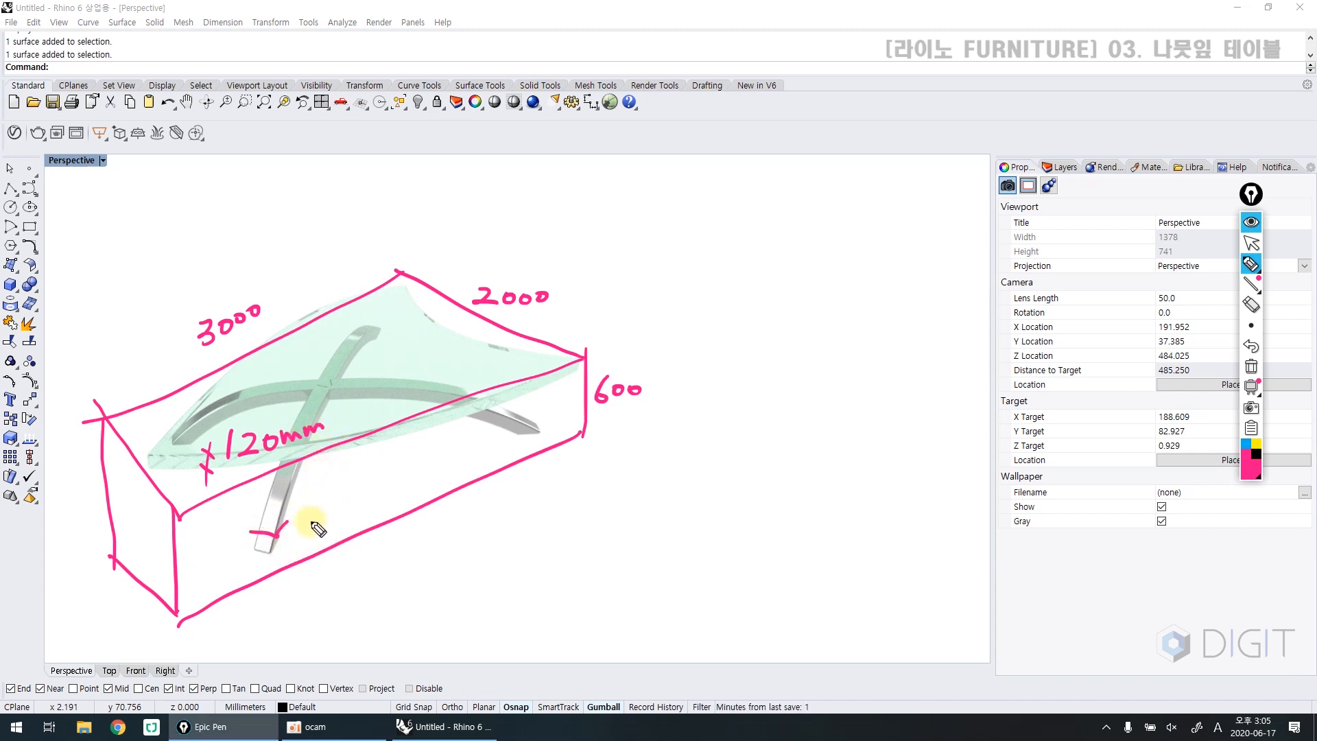
{"action": "mouse_move", "coordinate": [320, 505]}
{"action": "left_mouse_down"}
{"action": "mouse_move", "coordinate": [310, 531]}
{"action": "mouse_move", "coordinate": [335, 509]}
{"action": "mouse_move", "coordinate": [364, 516]}
{"action": "left_mouse_up"}
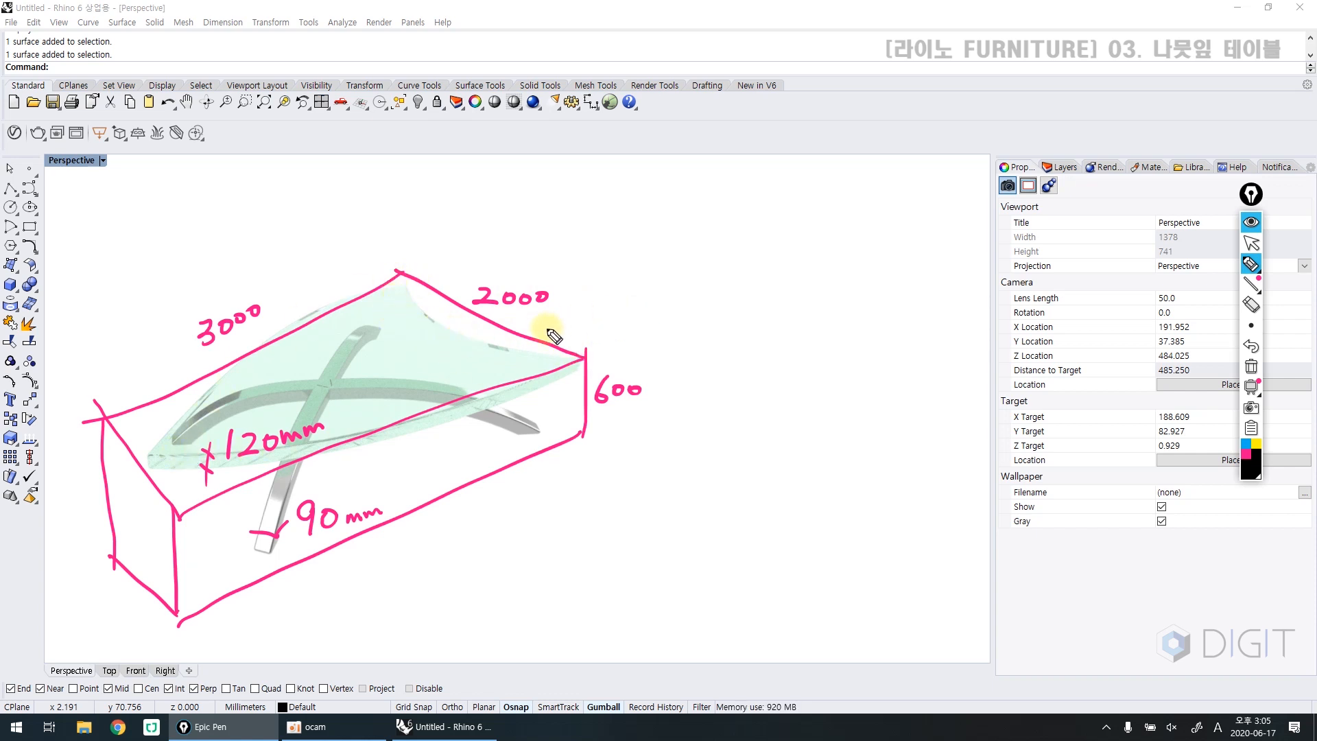
Step: Annotate the tabletop in black with an arrow to "Curve Boolean" and a sketch of an overlapping circle and rectangle
{"action": "left_click_drag", "start_coordinate": [520, 351], "coordinate": [666, 262]}
{"action": "mouse_move", "coordinate": [736, 228]}
{"action": "left_mouse_down"}
{"action": "mouse_move", "coordinate": [688, 244]}
{"action": "mouse_move", "coordinate": [725, 270]}
{"action": "left_mouse_up"}
{"action": "left_click_drag", "start_coordinate": [727, 257], "coordinate": [746, 267]}
{"action": "mouse_move", "coordinate": [749, 255]}
{"action": "left_mouse_down"}
{"action": "mouse_move", "coordinate": [821, 242]}
{"action": "mouse_move", "coordinate": [943, 264]}
{"action": "left_mouse_up"}
{"action": "mouse_move", "coordinate": [561, 169]}
{"action": "left_mouse_down"}
{"action": "mouse_move", "coordinate": [561, 198]}
{"action": "mouse_move", "coordinate": [545, 206]}
{"action": "mouse_move", "coordinate": [588, 218]}
{"action": "mouse_move", "coordinate": [563, 186]}
{"action": "left_mouse_up"}
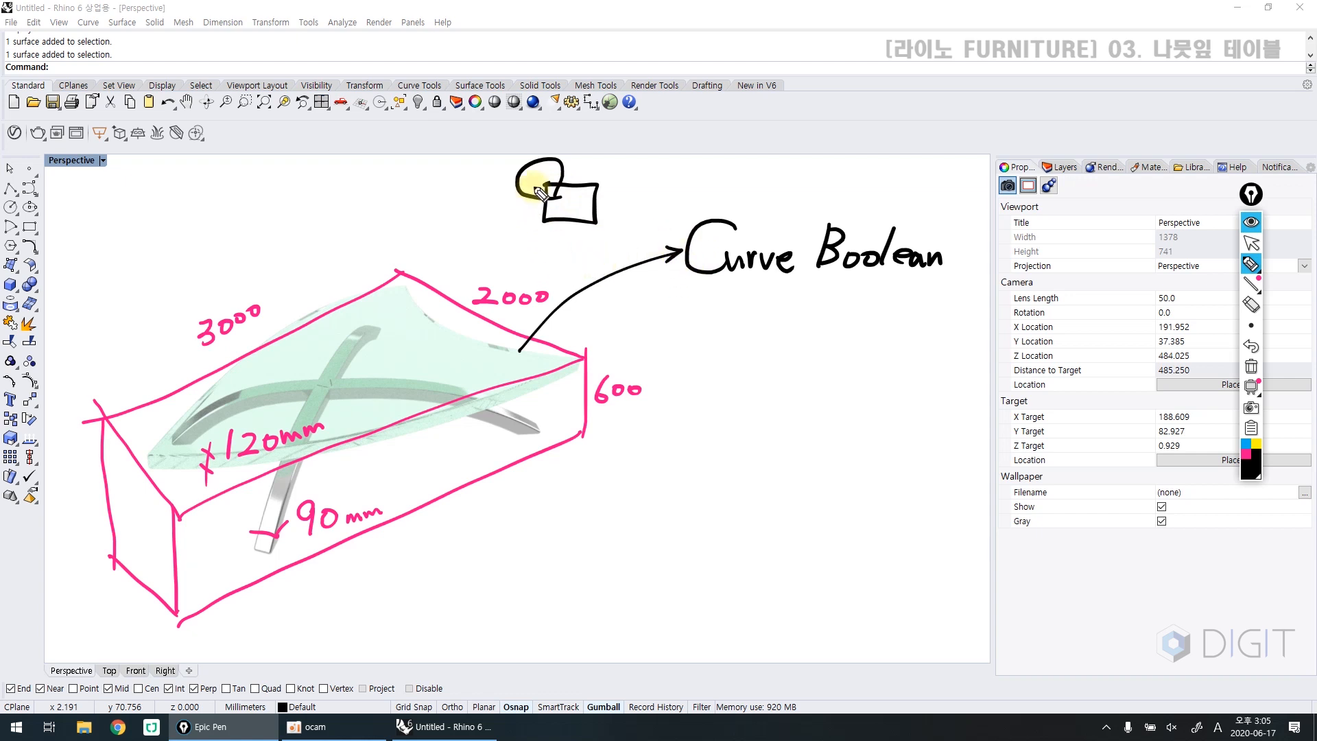
{"action": "mouse_move", "coordinate": [542, 177]}
{"action": "left_mouse_down"}
{"action": "mouse_move", "coordinate": [529, 183]}
{"action": "mouse_move", "coordinate": [590, 220]}
{"action": "mouse_move", "coordinate": [570, 151]}
{"action": "mouse_move", "coordinate": [499, 172]}
{"action": "mouse_move", "coordinate": [539, 235]}
{"action": "mouse_move", "coordinate": [597, 215]}
{"action": "mouse_move", "coordinate": [608, 183]}
{"action": "mouse_move", "coordinate": [550, 172]}
{"action": "mouse_move", "coordinate": [547, 211]}
{"action": "left_mouse_up"}
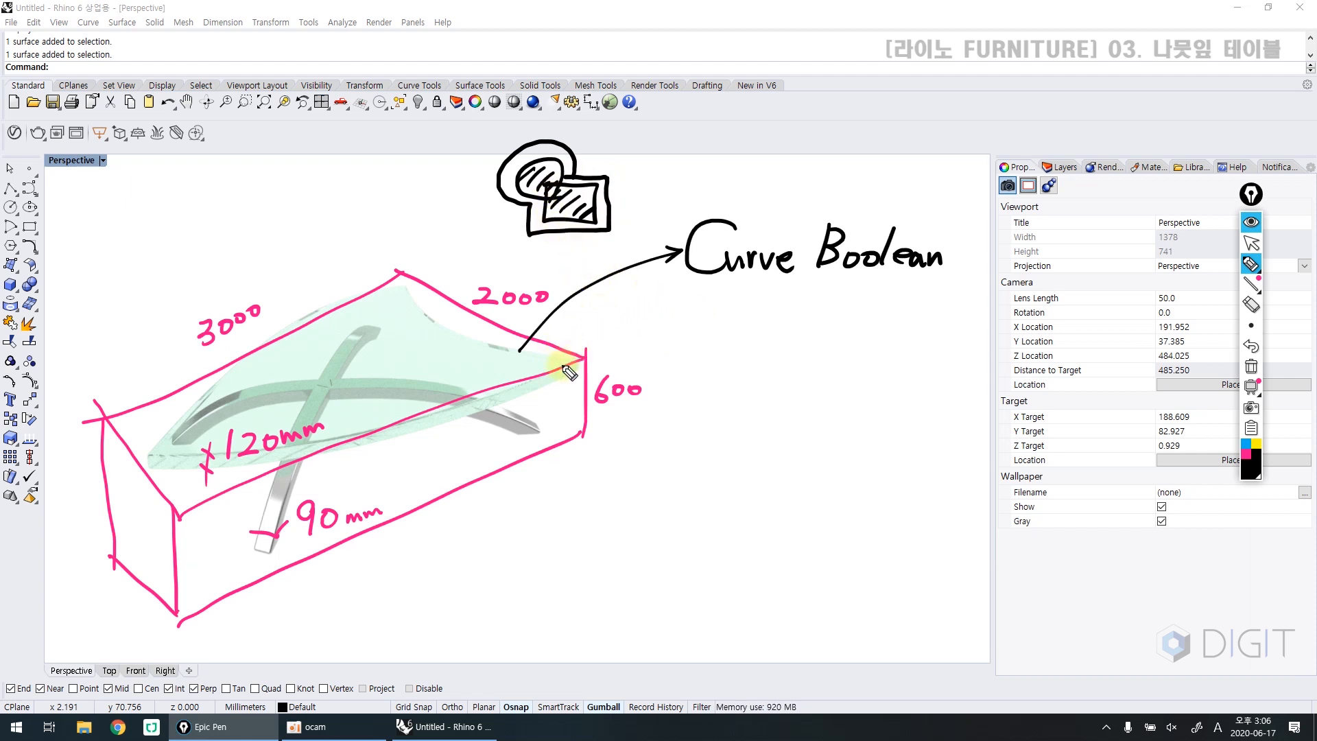
Step: Annotate the leg with an arched 90mm profile and a "project" note pointing out the Project snap, and clear all markings
{"action": "mouse_move", "coordinate": [529, 421]}
{"action": "left_mouse_down"}
{"action": "mouse_move", "coordinate": [567, 377]}
{"action": "mouse_move", "coordinate": [626, 345]}
{"action": "mouse_move", "coordinate": [630, 363]}
{"action": "mouse_move", "coordinate": [677, 376]}
{"action": "mouse_move", "coordinate": [700, 356]}
{"action": "mouse_move", "coordinate": [873, 359]}
{"action": "mouse_move", "coordinate": [880, 382]}
{"action": "left_mouse_up"}
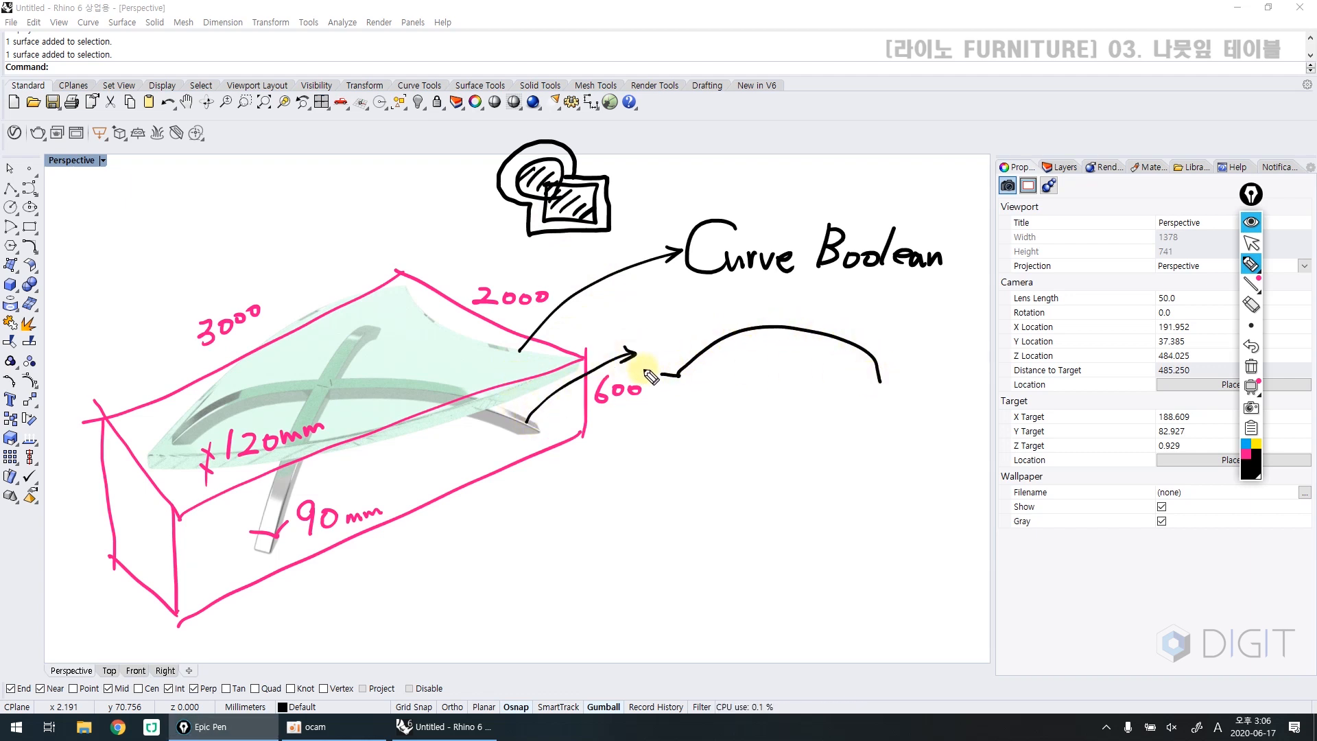
{"action": "mouse_move", "coordinate": [669, 377]}
{"action": "left_mouse_down"}
{"action": "mouse_move", "coordinate": [758, 302]}
{"action": "mouse_move", "coordinate": [873, 359]}
{"action": "mouse_move", "coordinate": [882, 379]}
{"action": "mouse_move", "coordinate": [901, 353]}
{"action": "mouse_move", "coordinate": [920, 413]}
{"action": "mouse_move", "coordinate": [937, 410]}
{"action": "left_mouse_up"}
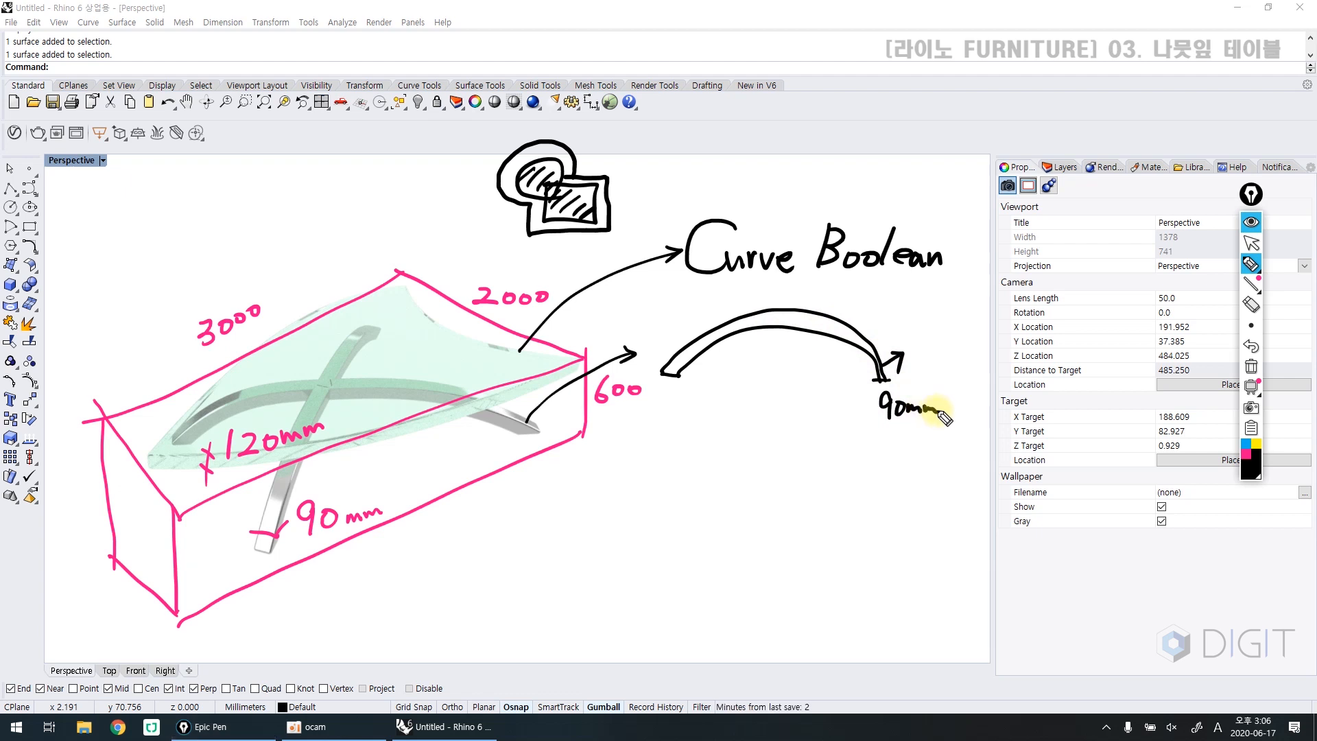
{"action": "mouse_move", "coordinate": [721, 359]}
{"action": "left_mouse_down"}
{"action": "mouse_move", "coordinate": [723, 347]}
{"action": "mouse_move", "coordinate": [762, 356]}
{"action": "mouse_move", "coordinate": [796, 377]}
{"action": "mouse_move", "coordinate": [818, 364]}
{"action": "left_mouse_up"}
{"action": "mouse_move", "coordinate": [396, 676]}
{"action": "left_mouse_down"}
{"action": "mouse_move", "coordinate": [370, 701]}
{"action": "mouse_move", "coordinate": [396, 679]}
{"action": "left_mouse_up"}
{"action": "mouse_move", "coordinate": [422, 630]}
{"action": "left_mouse_down"}
{"action": "mouse_move", "coordinate": [396, 660]}
{"action": "mouse_move", "coordinate": [419, 661]}
{"action": "mouse_move", "coordinate": [444, 621]}
{"action": "left_mouse_up"}
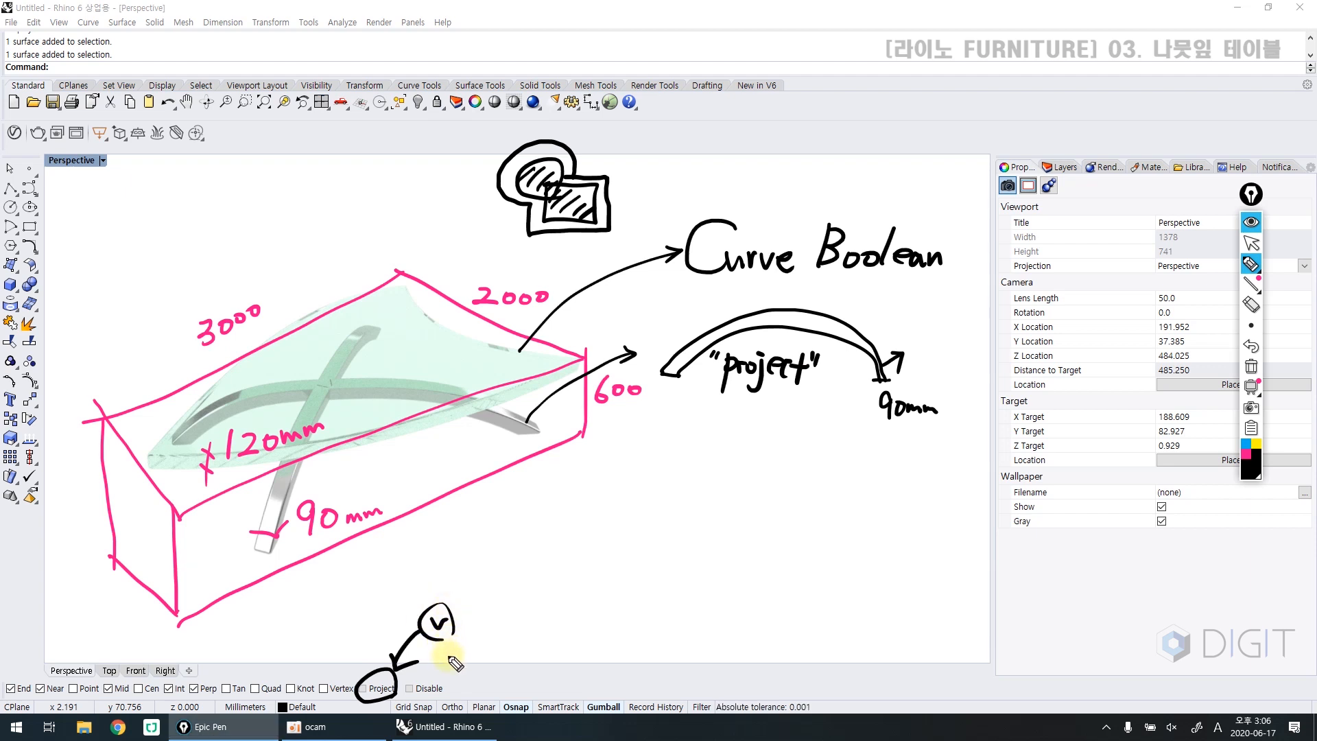
{"action": "key", "text": "ctrl+shift+7"}
{"action": "key", "text": "ctrl+shift+2"}
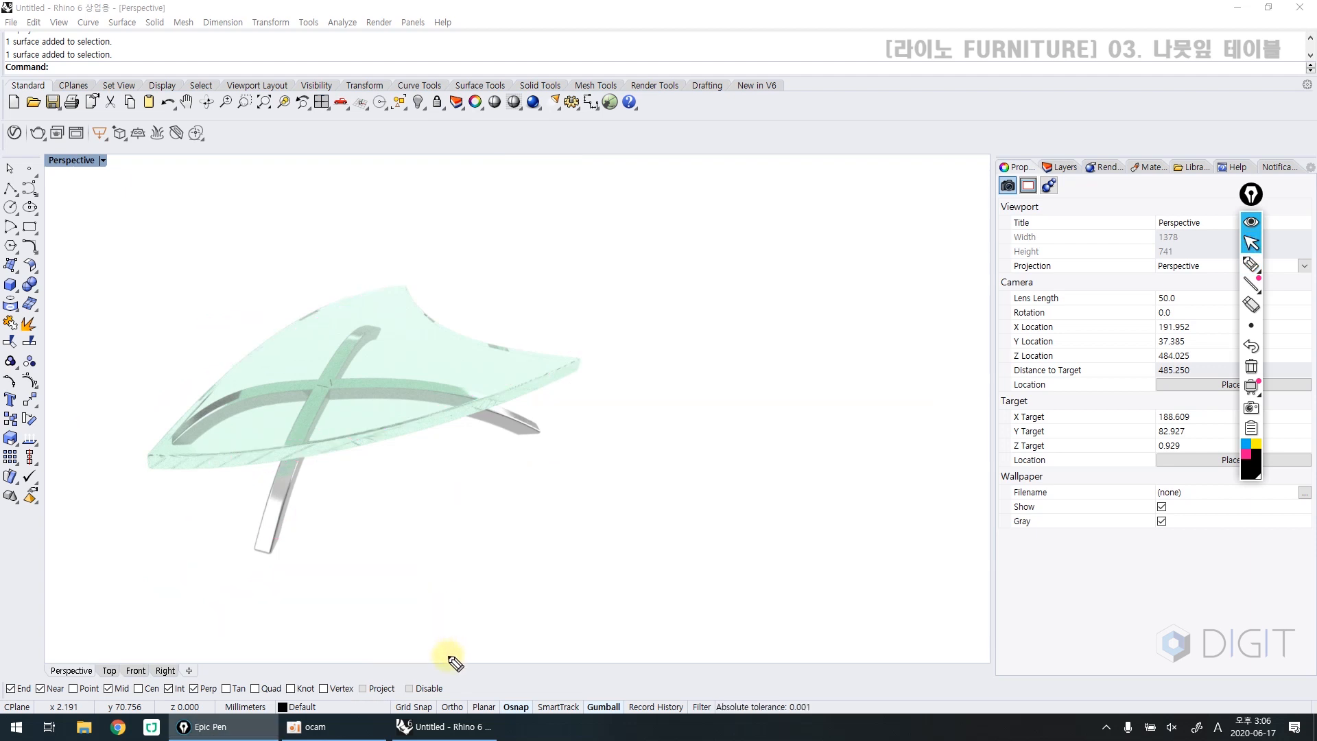
Step: Delete the table reference picture and switch the Perspective viewport to Shaded display
{"action": "left_click", "coordinate": [441, 441]}
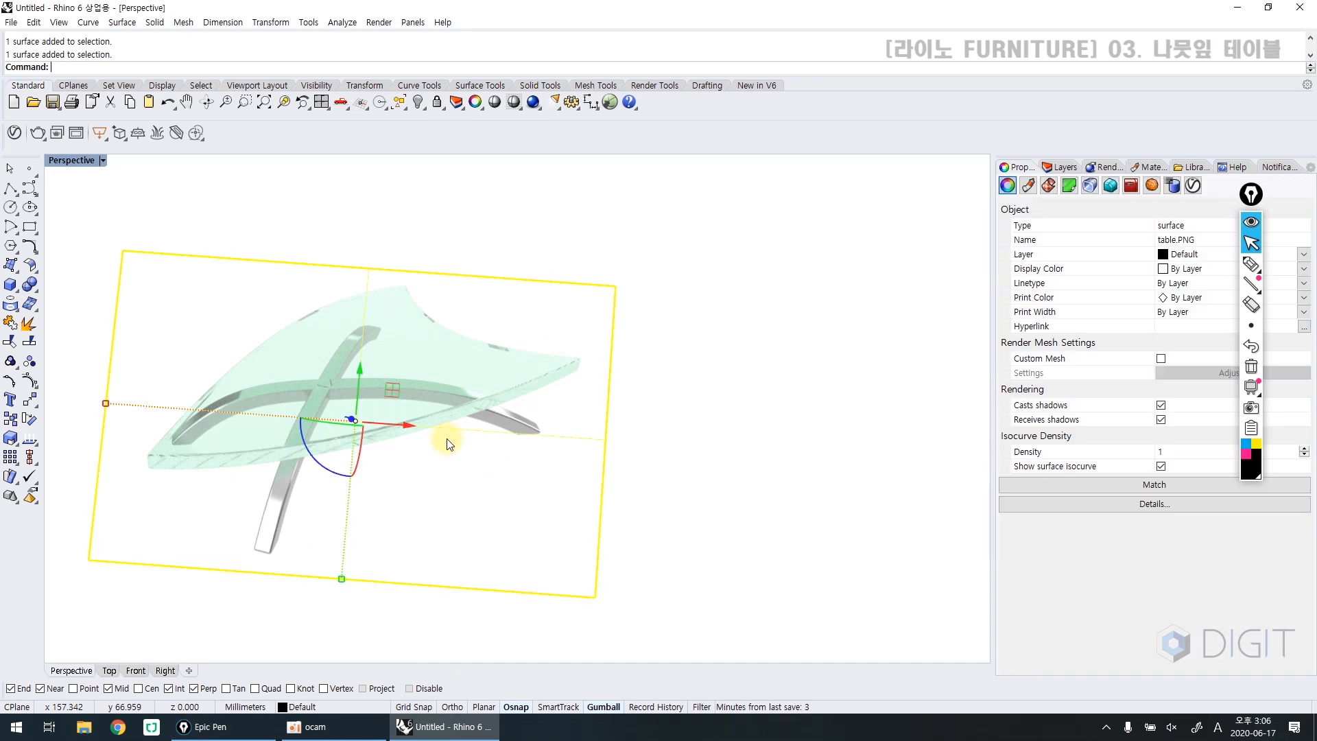
{"action": "key", "text": "Delete"}
{"action": "key", "text": "ctrl+alt+s"}
{"action": "scroll", "coordinate": [446, 439], "scroll_direction": "down", "scroll_amount": 4}
{"action": "right_click_drag", "start_coordinate": [435, 440], "coordinate": [417, 430]}
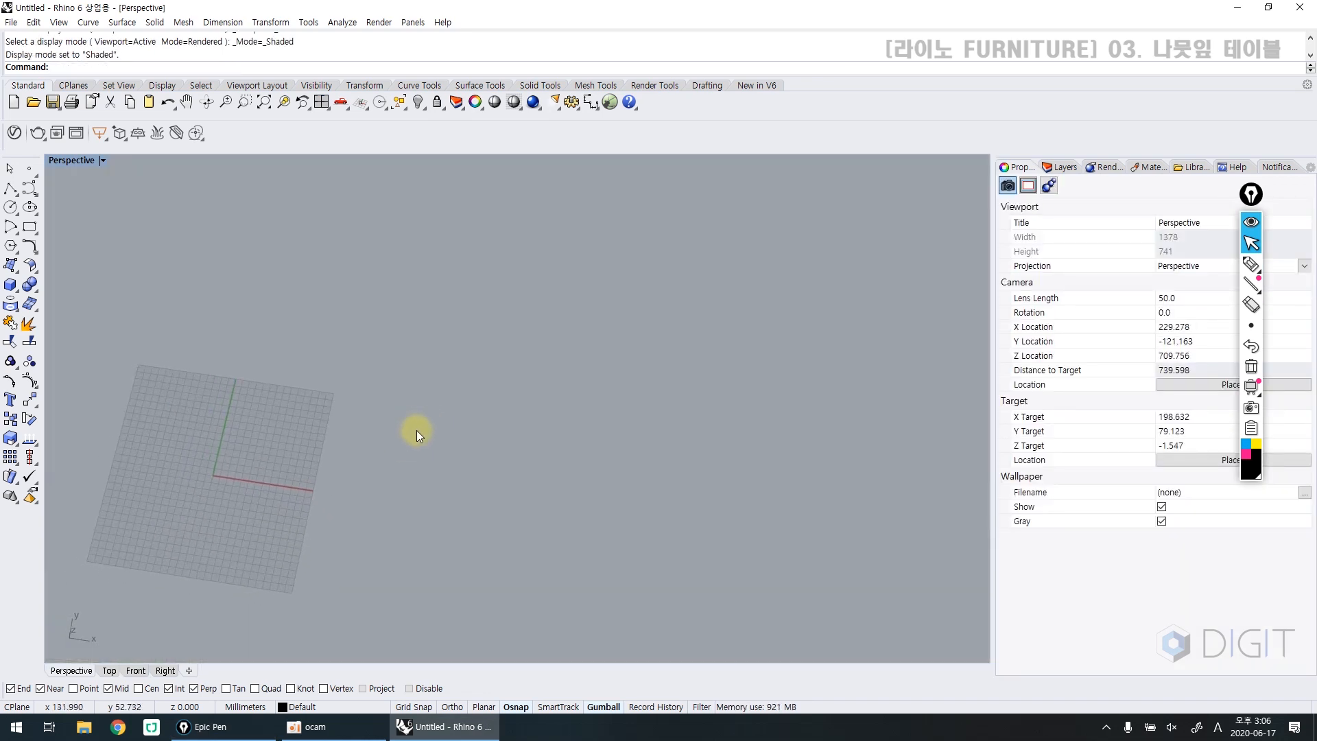
Step: Draw a rectangle on the ground plane beside the grid
{"action": "type", "text": "rectangle"}
{"action": "key", "text": "Return"}
{"action": "left_click", "coordinate": [414, 284]}
{"action": "left_click", "coordinate": [542, 449]}
Step: Scale the rectangle along its front edge to a length of 3000 mm
{"action": "right_click_drag", "start_coordinate": [480, 454], "coordinate": [446, 464]}
{"action": "type", "text": "SC"}
{"action": "key", "text": "Return"}
{"action": "left_click_drag", "start_coordinate": [449, 499], "coordinate": [368, 424]}
{"action": "key", "text": "Return"}
{"action": "left_click", "coordinate": [346, 476]}
{"action": "left_click", "coordinate": [502, 470]}
{"action": "type", "text": "3000"}
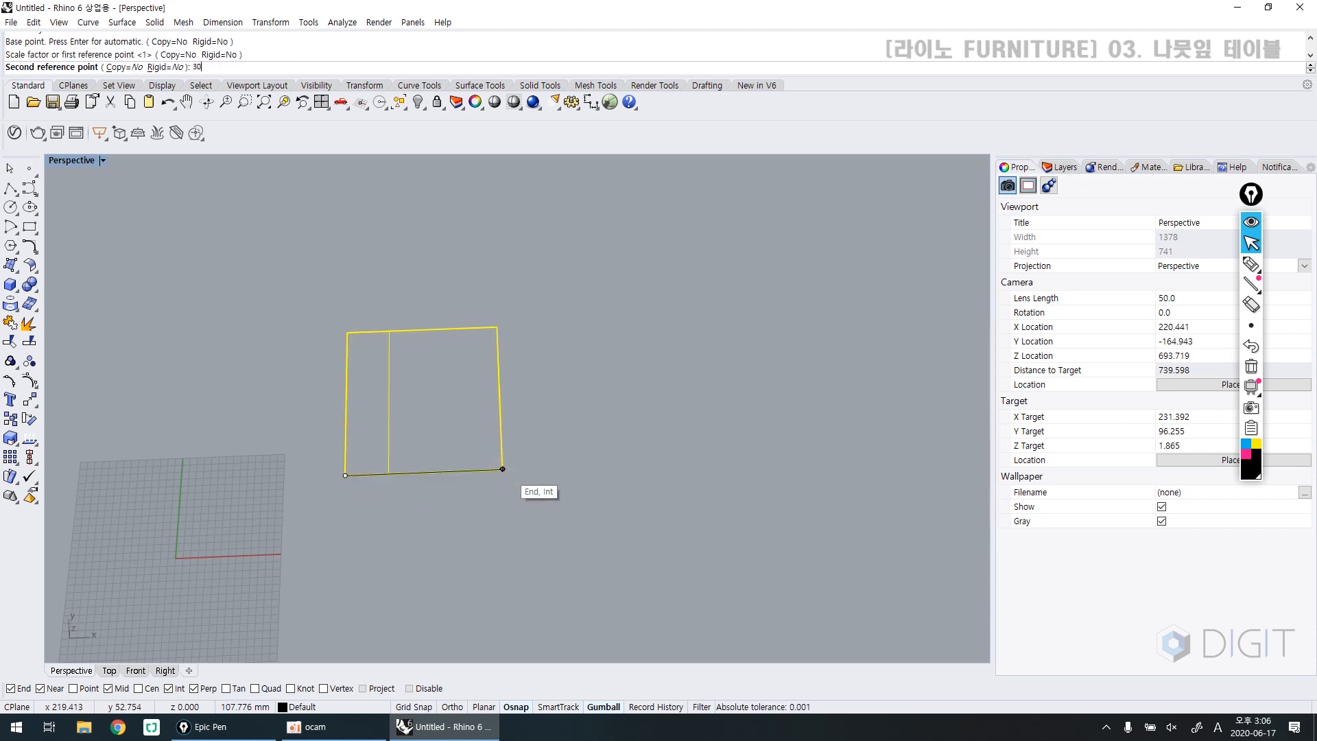
{"action": "key", "text": "Return"}
Step: Scale the rectangle along its side edge to a depth of 2000 mm and bring the whole shape into view
{"action": "left_click", "coordinate": [403, 473]}
{"action": "key", "text": "Return"}
{"action": "left_click", "coordinate": [345, 475]}
{"action": "left_click", "coordinate": [347, 333]}
{"action": "type", "text": "2000"}
{"action": "key", "text": "Return"}
{"action": "left_click_drag", "start_coordinate": [382, 357], "coordinate": [101, 450]}
{"action": "type", "text": "zs"}
{"action": "key", "text": "Return"}
{"action": "left_click", "coordinate": [166, 454]}
{"action": "scroll", "coordinate": [186, 456], "scroll_direction": "down", "scroll_amount": 4}
{"action": "right_click_drag", "start_coordinate": [186, 455], "coordinate": [240, 434], "text": "shift"}
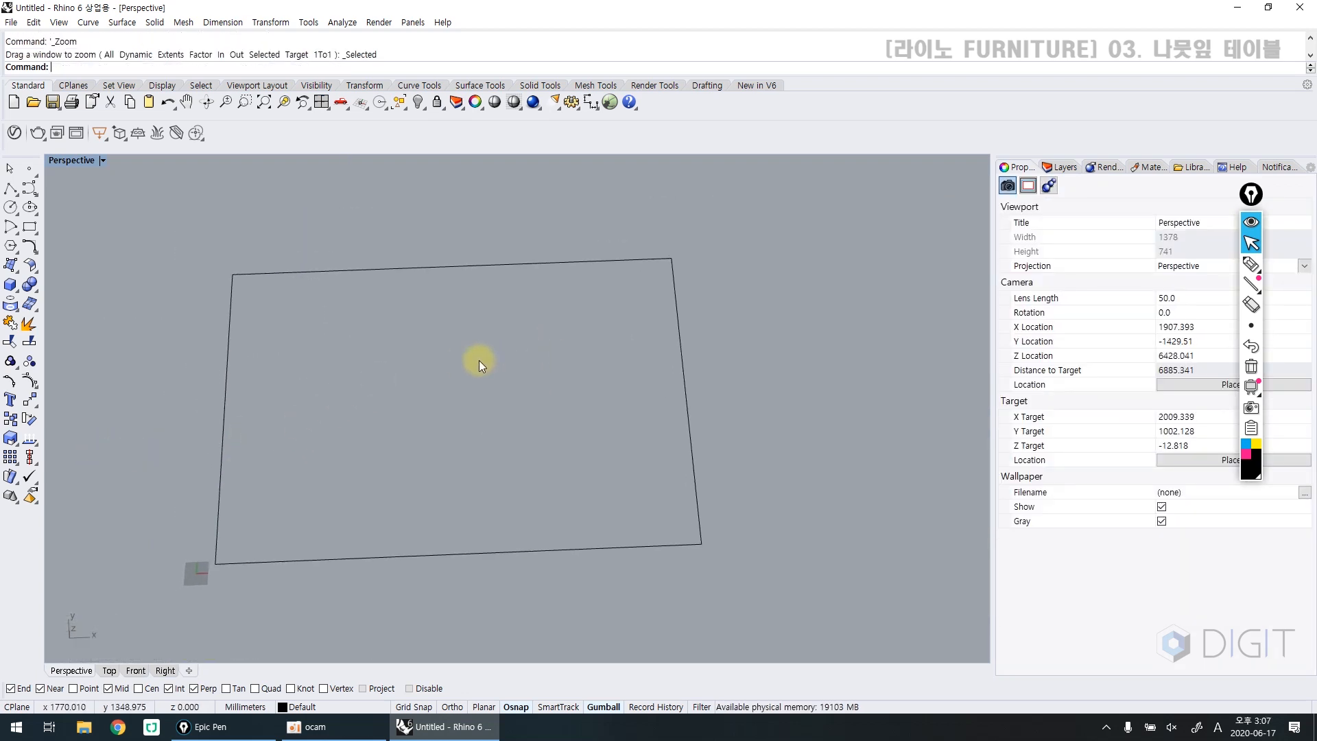
Step: Draw an arched control-point curve across the rear half of the rectangle for the leaf's back edge
{"action": "type", "text": "Curve"}
{"action": "key", "text": "Return"}
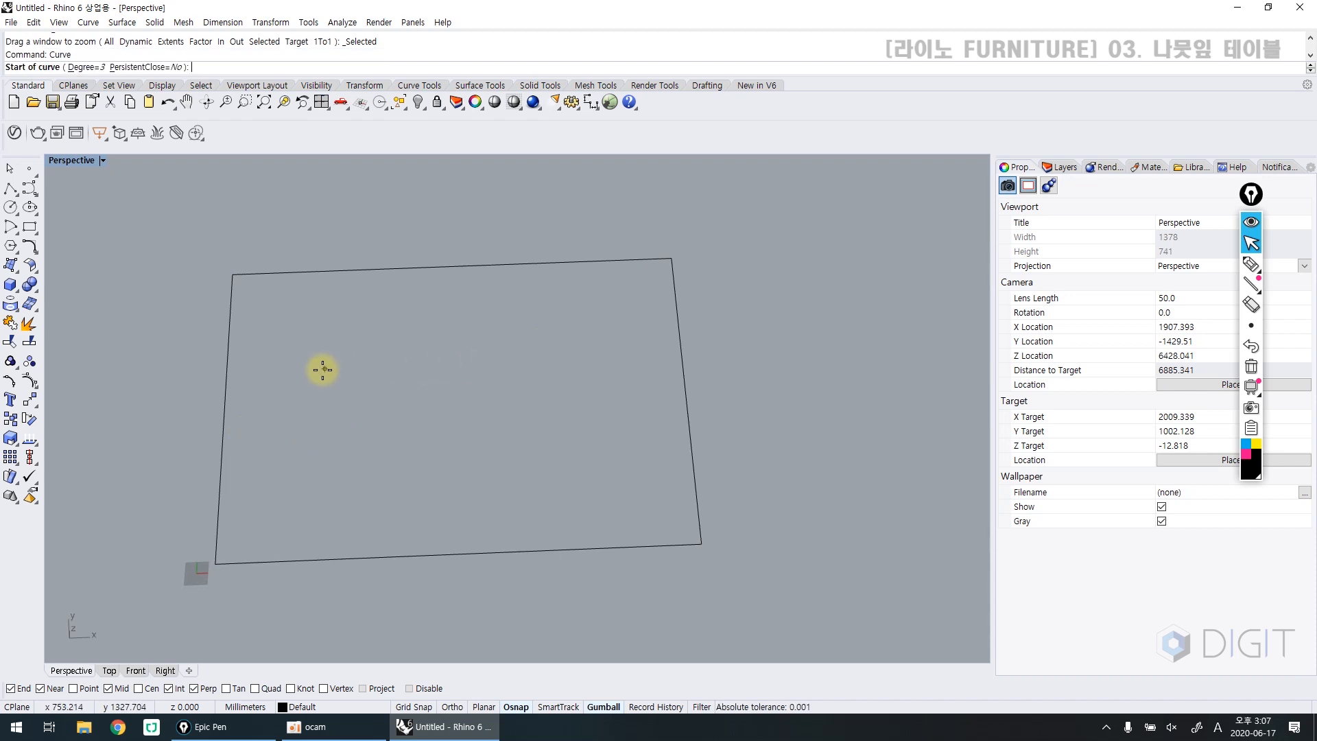
{"action": "left_click", "coordinate": [265, 426]}
{"action": "left_click", "coordinate": [415, 321]}
{"action": "left_click", "coordinate": [642, 348]}
{"action": "key", "text": "Return"}
{"action": "key", "text": "Return"}
{"action": "left_click", "coordinate": [257, 379]}
{"action": "left_click", "coordinate": [319, 429]}
{"action": "left_click", "coordinate": [464, 456]}
{"action": "key", "text": "Escape"}
Step: Draw a curve sweeping along the front of the rectangle, crossing the rear arch near its starting end
{"action": "key", "text": "Return"}
{"action": "left_click", "coordinate": [259, 364]}
{"action": "left_click", "coordinate": [312, 453]}
{"action": "left_click", "coordinate": [448, 499]}
{"action": "left_click", "coordinate": [613, 490]}
{"action": "key", "text": "Return"}
Step: Draw an inward-bowing curve across the open end of the leaf, crossing both the front and rear curves
{"action": "key", "text": "Return"}
{"action": "left_click", "coordinate": [614, 517]}
{"action": "left_click", "coordinate": [505, 443]}
{"action": "left_click", "coordinate": [533, 383]}
{"action": "left_click", "coordinate": [649, 331]}
{"action": "key", "text": "Return"}
Step: Scale the three leaf curves up together from their middle so they fill more of the rectangle
{"action": "scroll", "coordinate": [541, 412], "scroll_direction": "up", "scroll_amount": 2}
{"action": "right_click_drag", "start_coordinate": [541, 413], "coordinate": [600, 387], "text": "shift"}
{"action": "left_click_drag", "start_coordinate": [693, 324], "coordinate": [467, 502]}
{"action": "right_click_drag", "start_coordinate": [467, 502], "coordinate": [433, 506]}
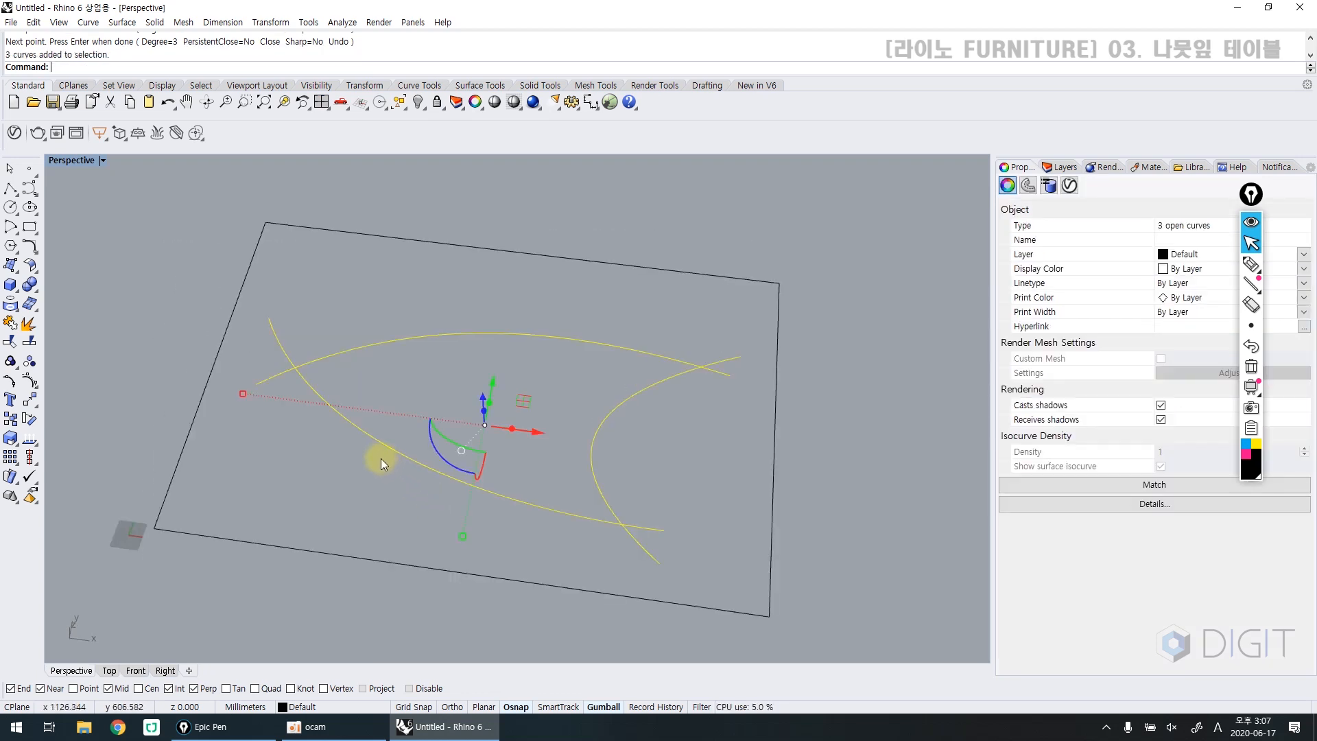
{"action": "type", "text": "Scale"}
{"action": "key", "text": "Return"}
{"action": "left_click", "coordinate": [473, 405]}
{"action": "scroll", "coordinate": [484, 403], "scroll_direction": "down", "scroll_amount": 4}
{"action": "left_click", "coordinate": [734, 405]}
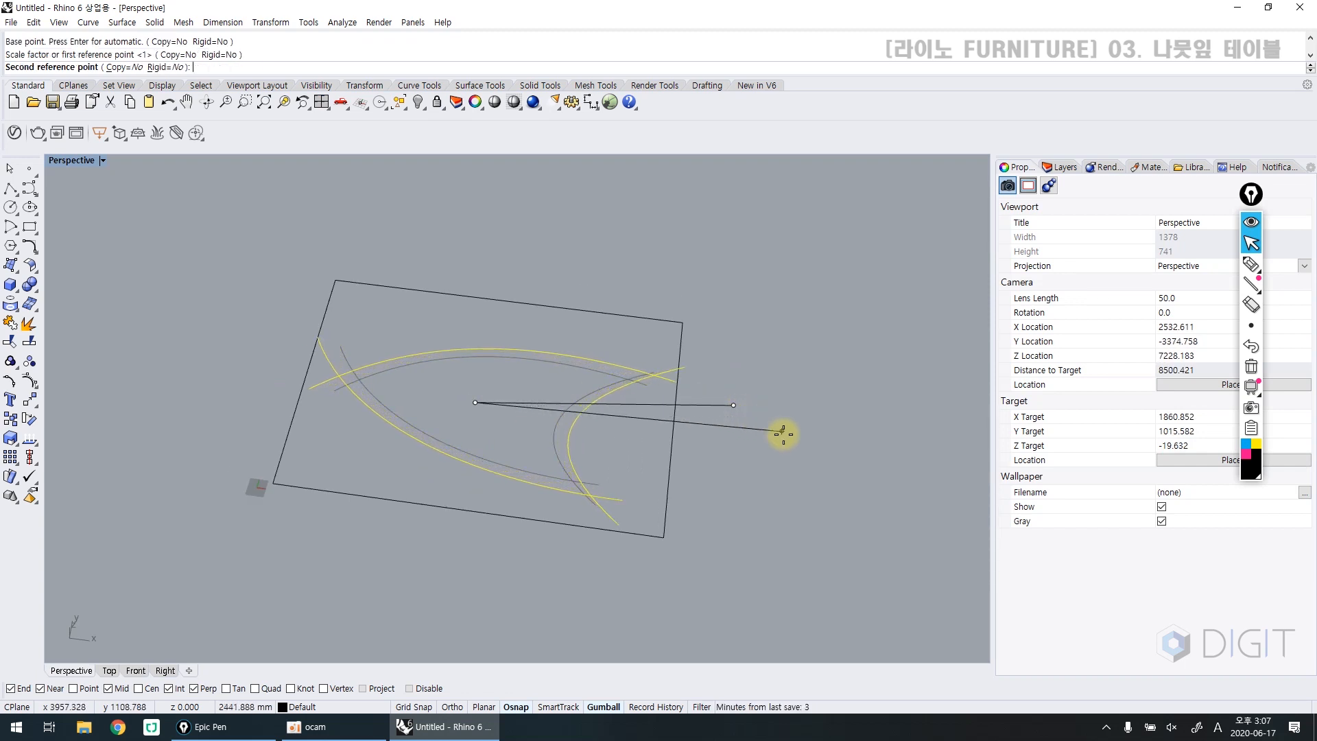
{"action": "left_click", "coordinate": [800, 453]}
{"action": "left_click", "coordinate": [620, 457]}
Step: Extract the closed leaf outline from the region enclosed by the three curves with CurveBoolean, keeping the original curves
{"action": "scroll", "coordinate": [590, 450], "scroll_direction": "up", "scroll_amount": 4}
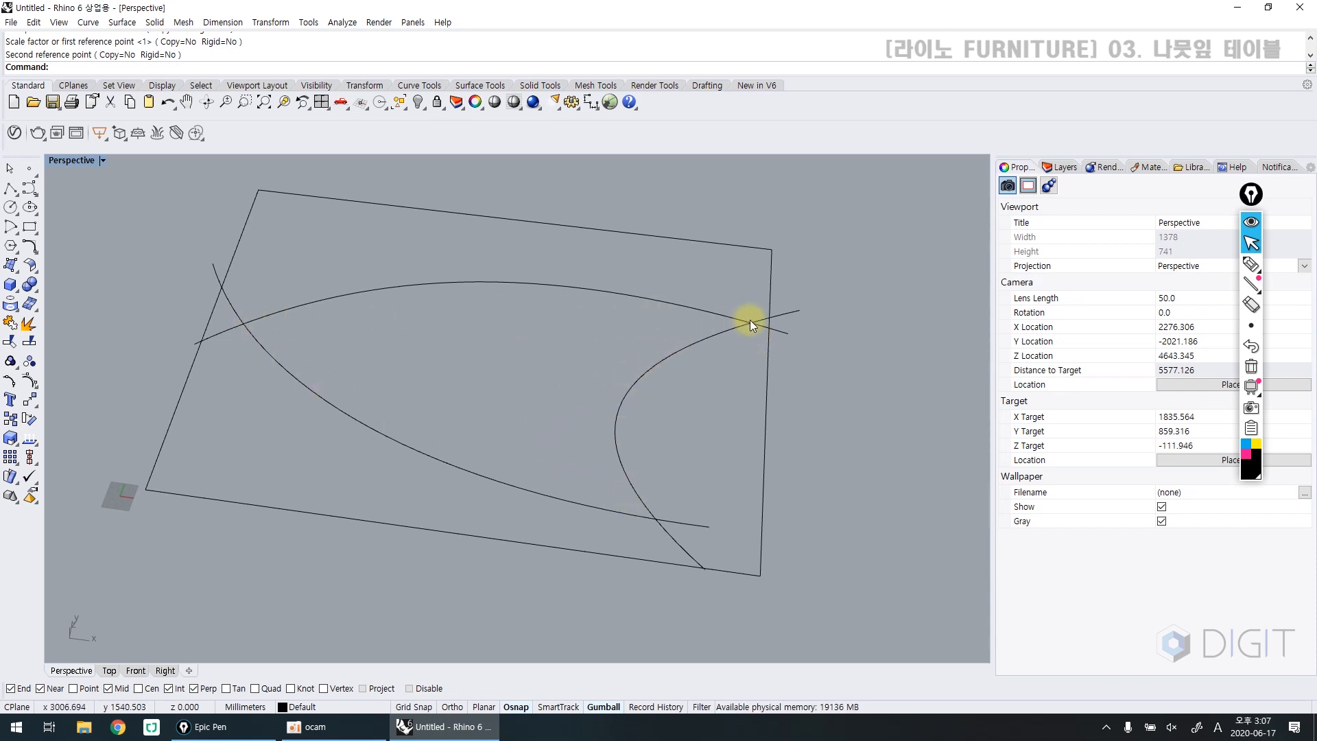
{"action": "scroll", "coordinate": [549, 372], "scroll_direction": "down", "scroll_amount": 8}
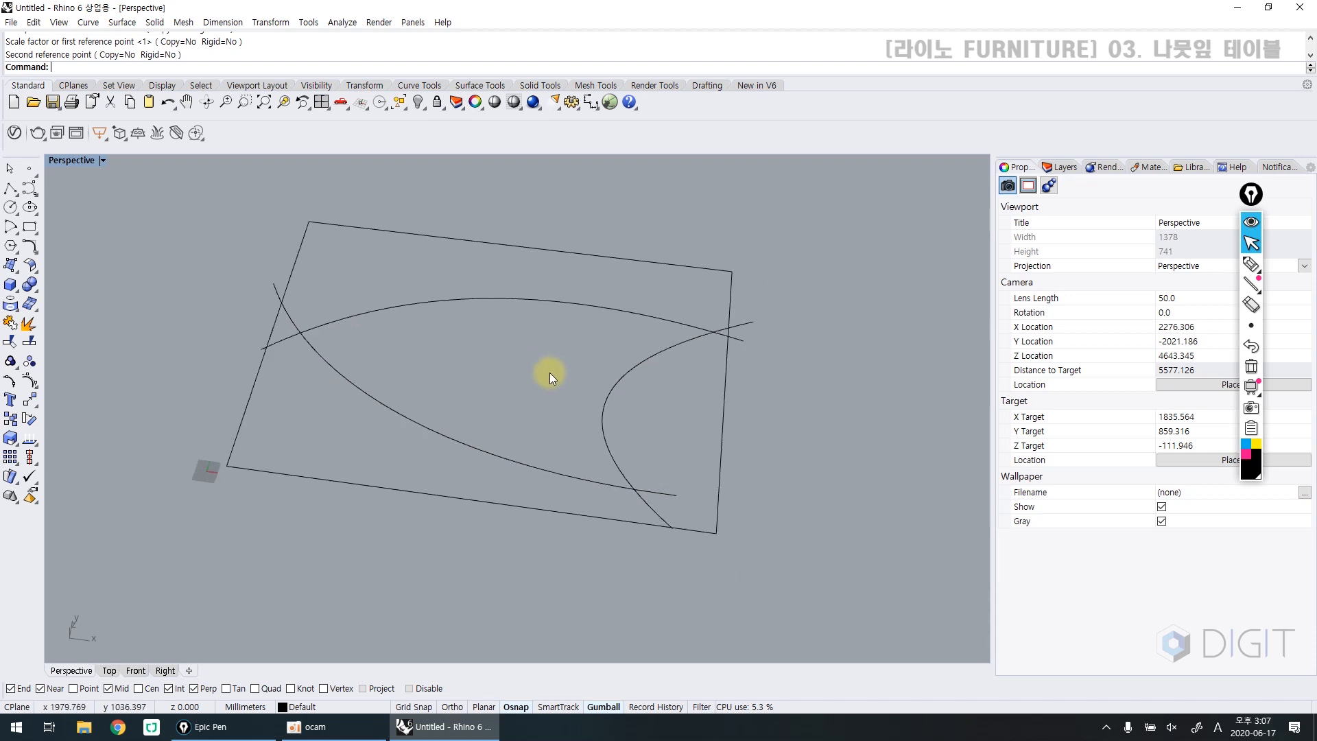
{"action": "scroll", "coordinate": [597, 384], "scroll_direction": "up", "scroll_amount": 4}
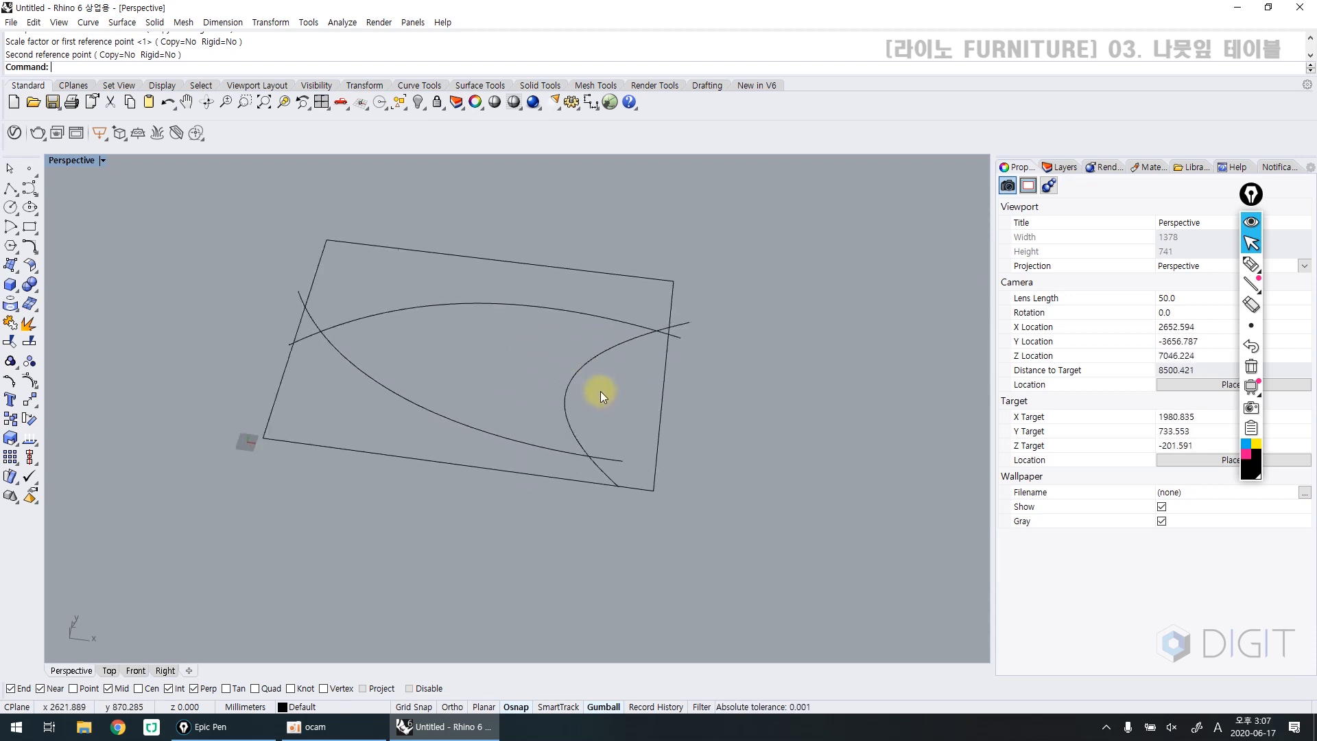
{"action": "key", "text": "BackSpace"}
{"action": "type", "text": "ve"}
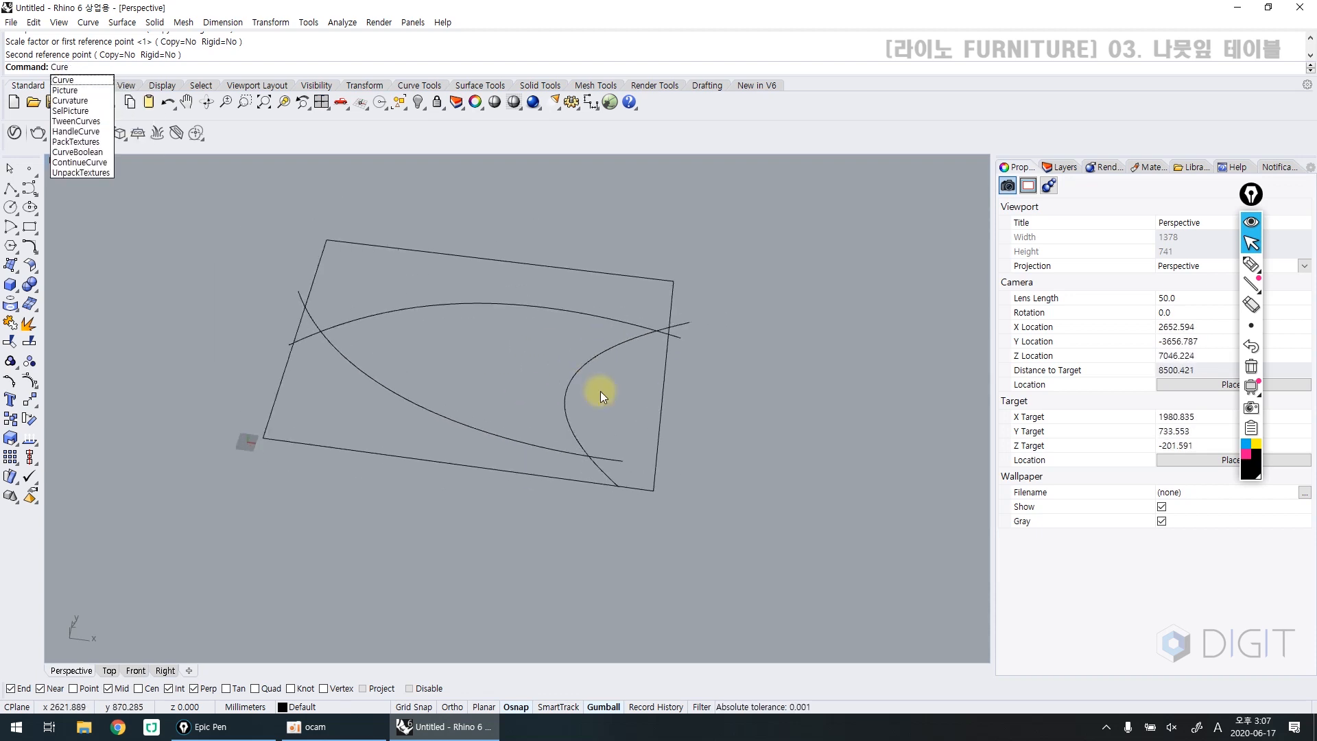
{"action": "type", "text": "Boolean"}
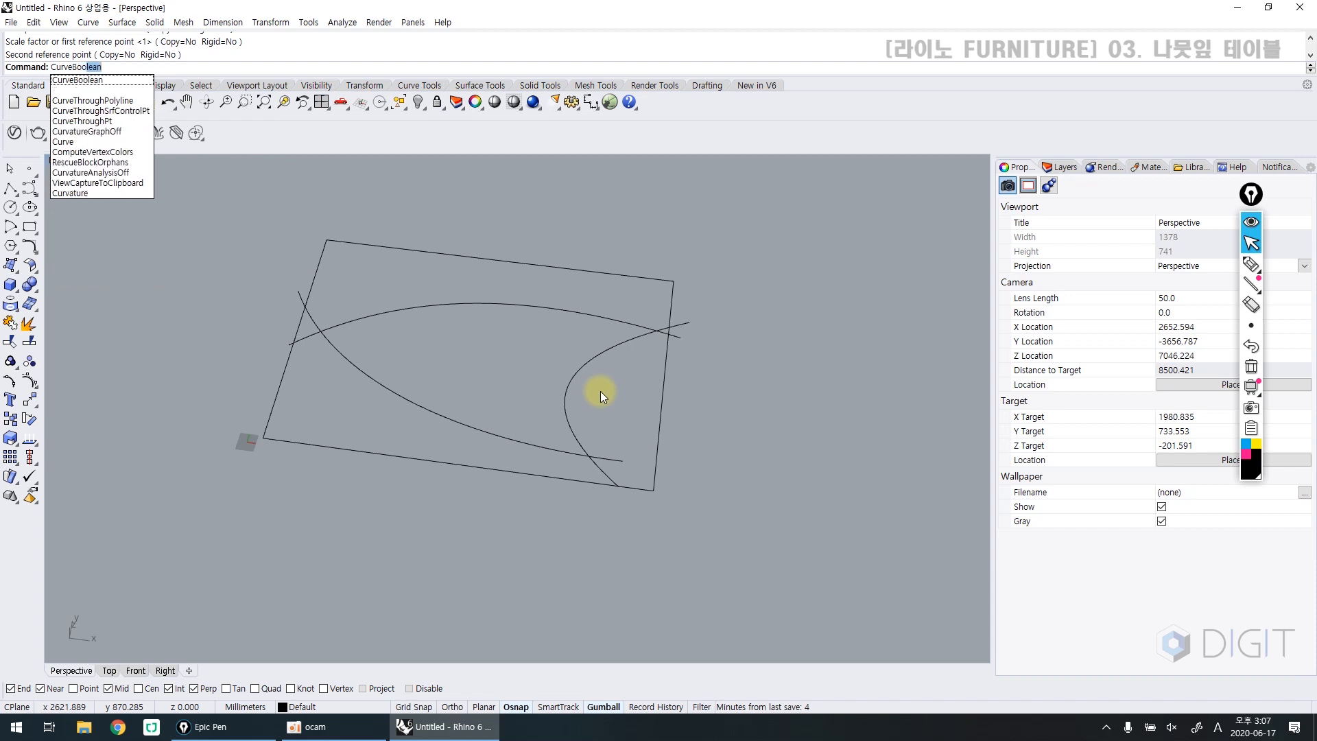
{"action": "key", "text": "Return"}
{"action": "left_click_drag", "start_coordinate": [599, 419], "coordinate": [364, 305]}
{"action": "key", "text": "Return"}
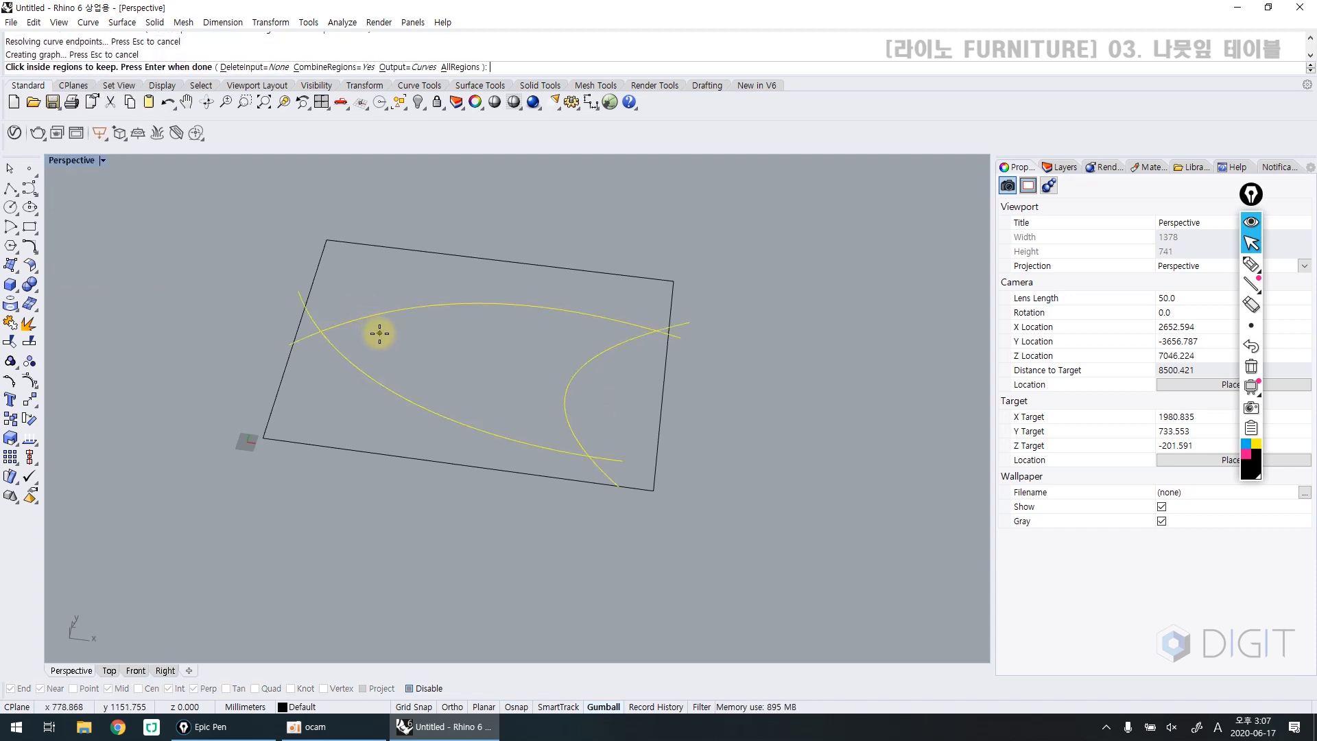
{"action": "left_click", "coordinate": [380, 334]}
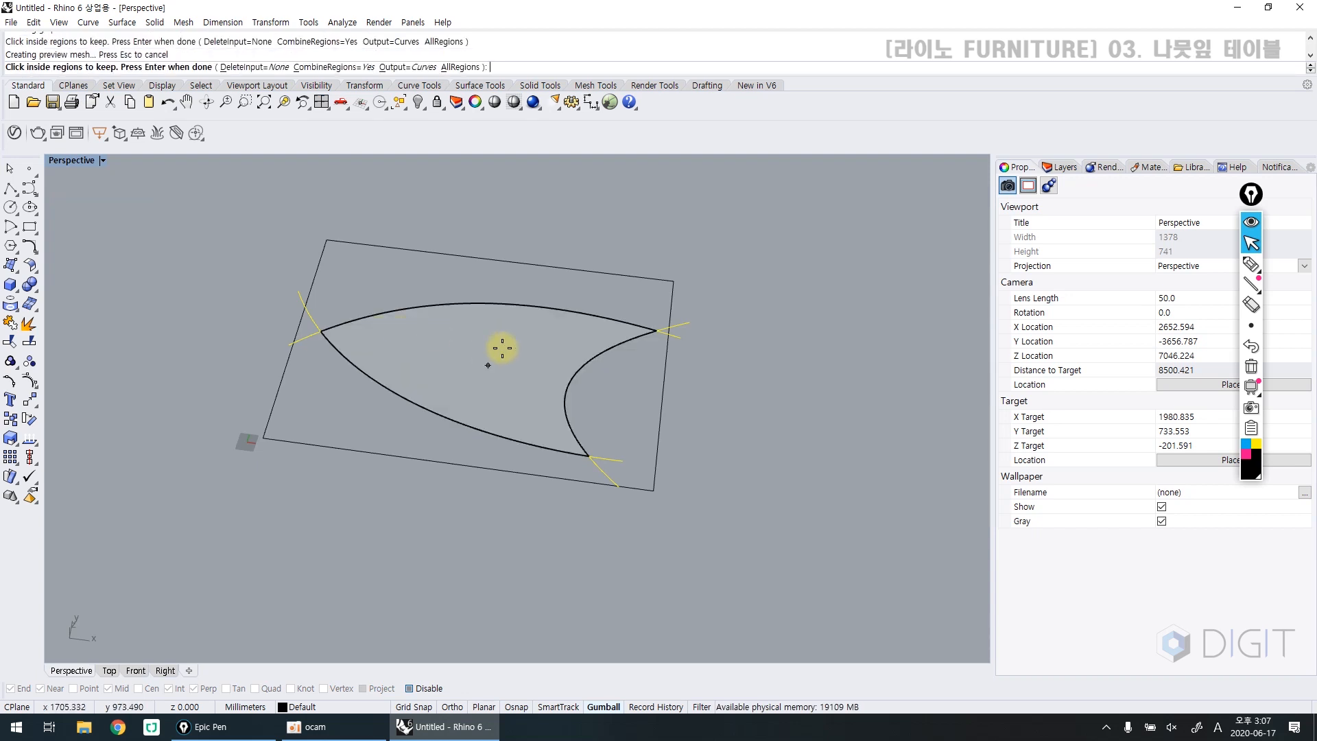
{"action": "key", "text": "Return"}
Step: Move the extracted leaf outline out of the rectangle to the empty area in front of it
{"action": "scroll", "coordinate": [472, 355], "scroll_direction": "down", "scroll_amount": 3}
{"action": "left_click_drag", "start_coordinate": [498, 335], "coordinate": [446, 492]}
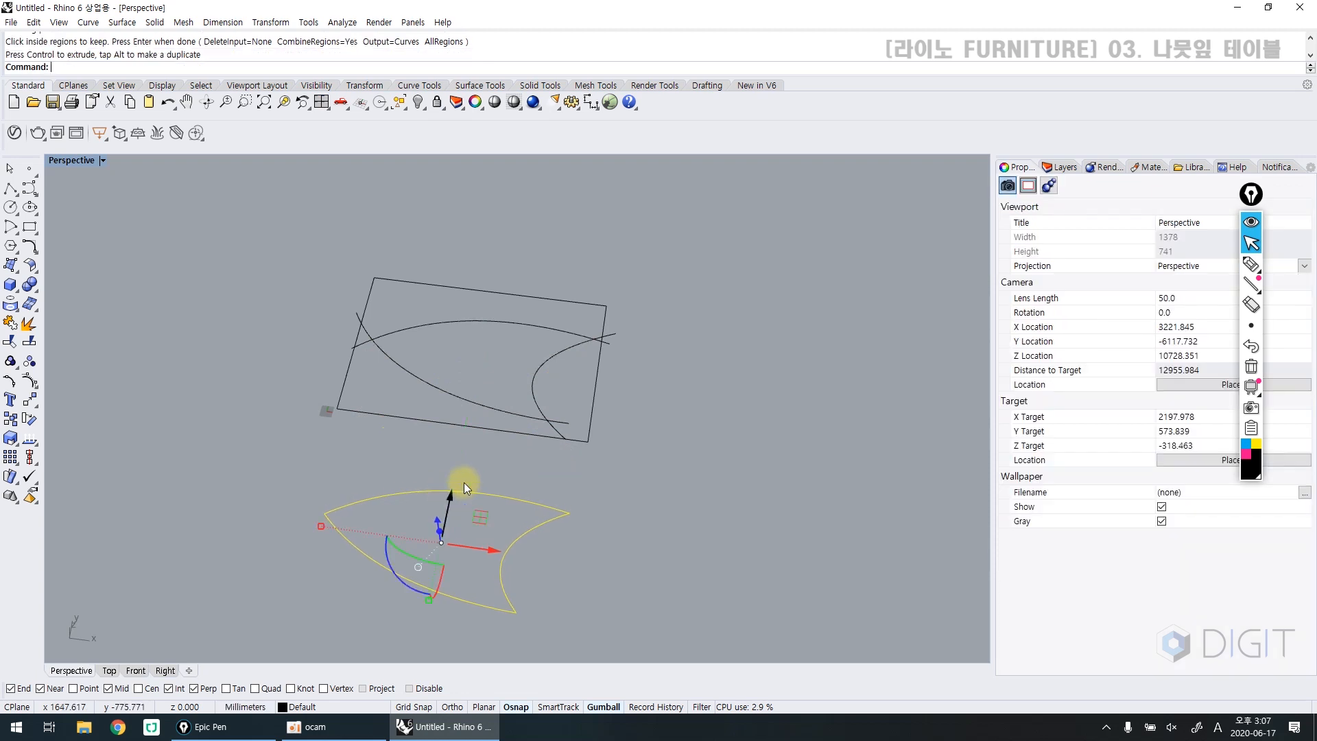
{"action": "left_click", "coordinate": [520, 467]}
Step: Trim the overhanging ends of the three original curves at their intersections inside the rectangle
{"action": "type", "text": "Trim"}
{"action": "key", "text": "Return"}
{"action": "left_click", "coordinate": [522, 417]}
{"action": "left_click", "coordinate": [513, 323]}
{"action": "left_click", "coordinate": [610, 335]}
{"action": "key", "text": "Return"}
{"action": "left_click", "coordinate": [607, 345]}
{"action": "left_click", "coordinate": [562, 434]}
{"action": "left_click", "coordinate": [360, 347]}
{"action": "left_click", "coordinate": [357, 322]}
{"action": "key", "text": "Return"}
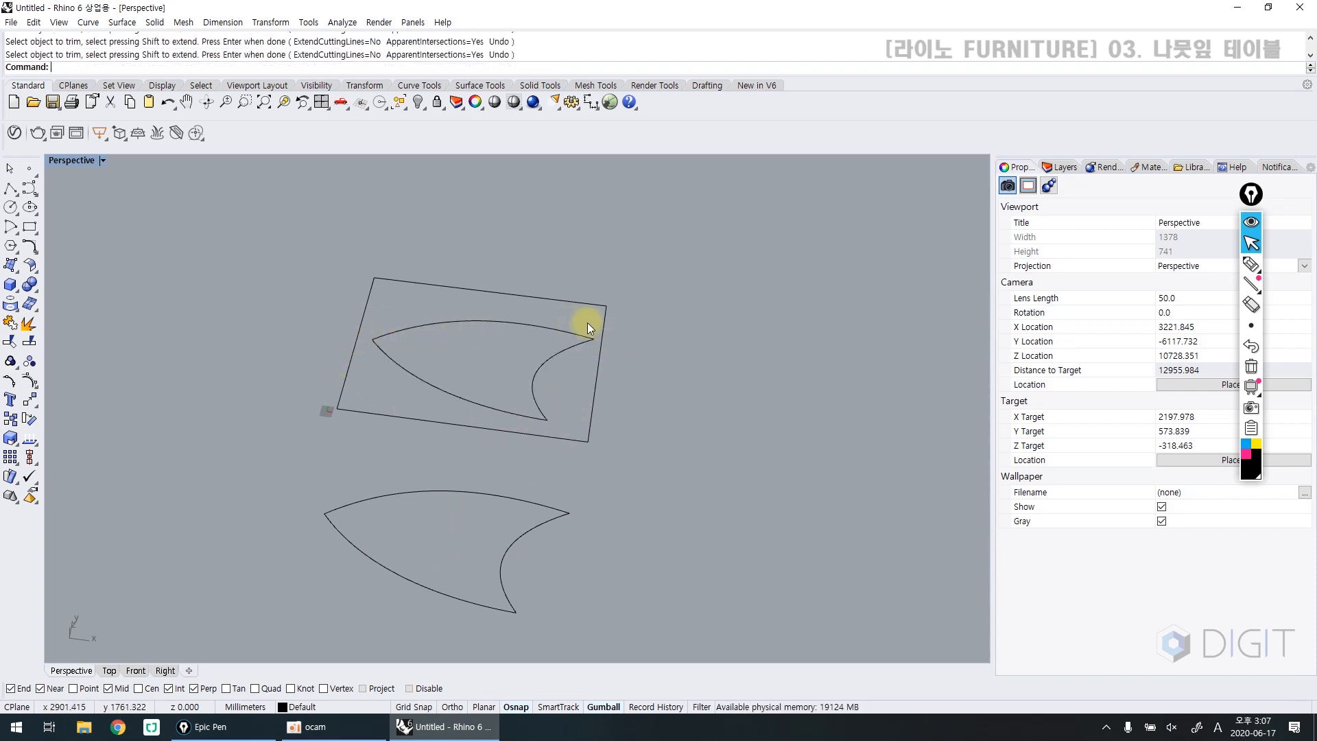
Step: Join the three trimmed curves into one closed leaf outline
{"action": "left_click_drag", "start_coordinate": [440, 397], "coordinate": [435, 405]}
{"action": "type", "text": "Join"}
{"action": "key", "text": "Return"}
Step: Select the joined outline and the CurveBoolean outline in turn to compare the two results
{"action": "left_click", "coordinate": [414, 394]}
{"action": "left_click", "coordinate": [426, 383]}
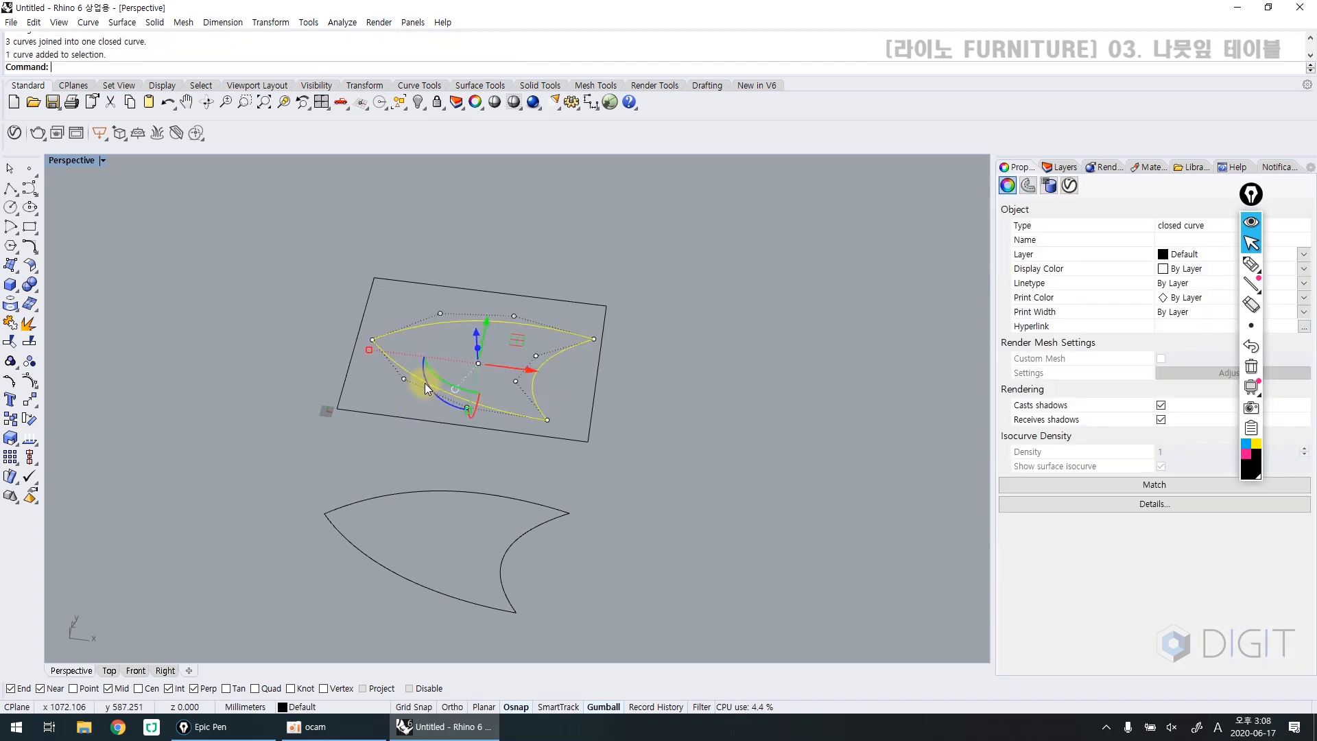
{"action": "left_click", "coordinate": [467, 475]}
{"action": "left_click", "coordinate": [452, 491]}
{"action": "right_click_drag", "start_coordinate": [430, 607], "coordinate": [373, 595], "text": "shift"}
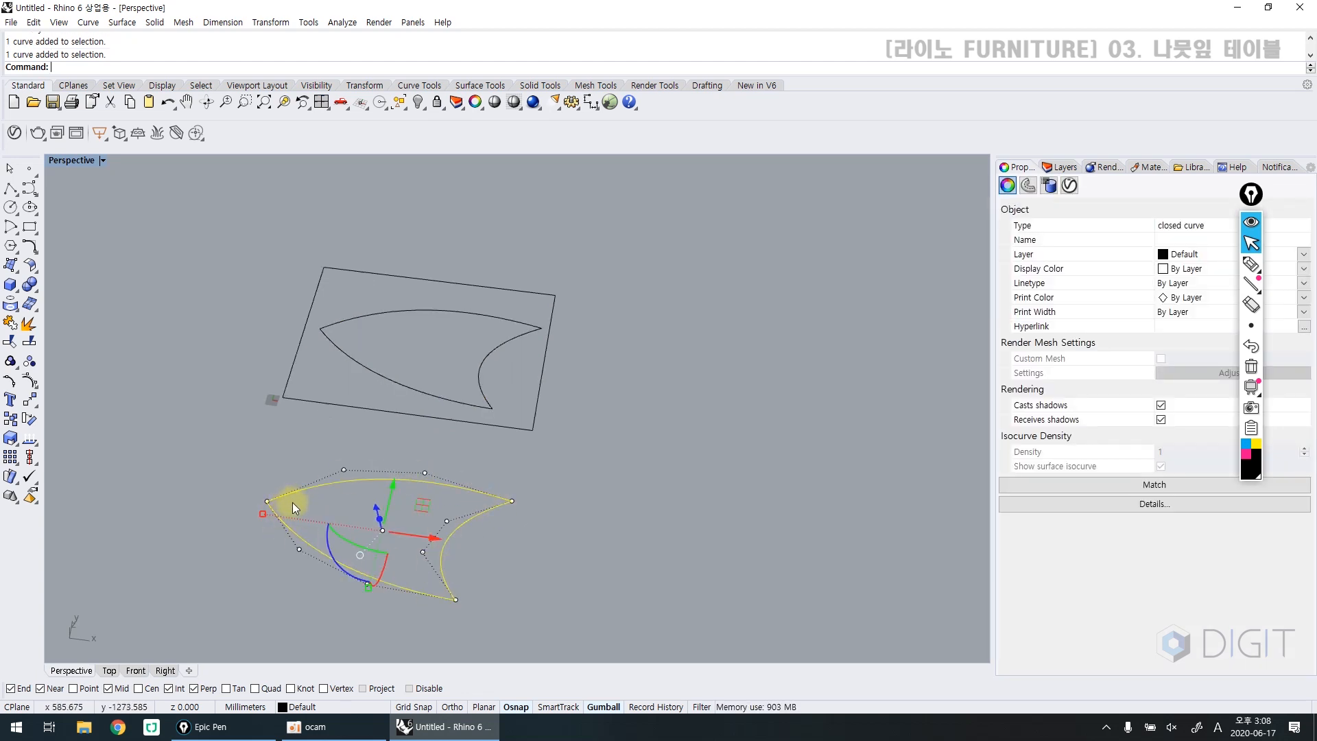
{"action": "left_click", "coordinate": [393, 386]}
{"action": "left_click", "coordinate": [348, 481]}
{"action": "left_click", "coordinate": [364, 384]}
{"action": "left_click", "coordinate": [331, 388]}
Step: Draw a downward-sweeping curve in the empty area beside the rectangle
{"action": "right_click_drag", "start_coordinate": [469, 426], "coordinate": [405, 418], "text": "shift"}
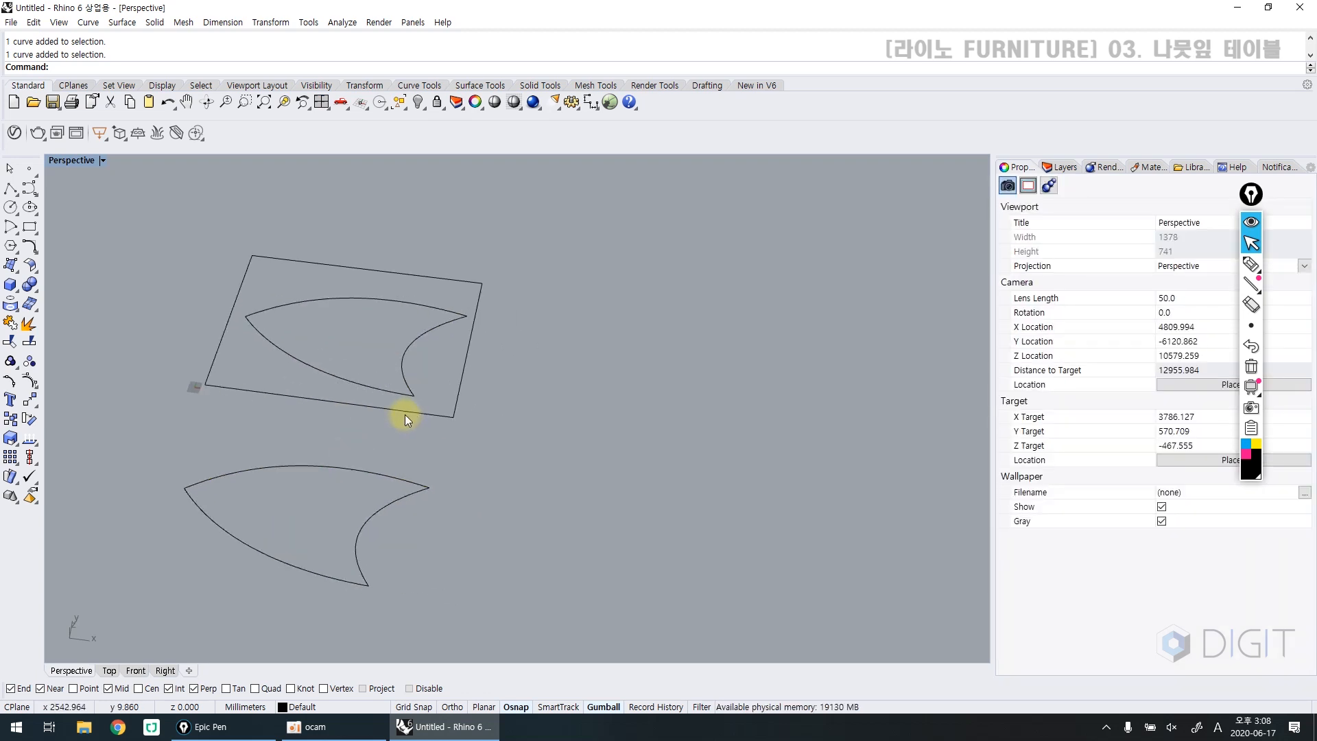
{"action": "type", "text": "Curve"}
{"action": "key", "text": "Return"}
{"action": "left_click", "coordinate": [508, 322]}
{"action": "left_click", "coordinate": [526, 419]}
{"action": "left_click", "coordinate": [614, 447]}
{"action": "left_click", "coordinate": [707, 478]}
{"action": "key", "text": "Return"}
Step: Draw an arched curve beside the rectangle that crosses the upper part of the downward-sweeping curve
{"action": "key", "text": "Return"}
{"action": "left_click", "coordinate": [528, 435]}
{"action": "left_click", "coordinate": [597, 358]}
{"action": "left_click", "coordinate": [668, 371]}
{"action": "left_click", "coordinate": [796, 393]}
{"action": "key", "text": "Return"}
Step: Draw two more curves across the first pair, bowing in opposite directions to enclose a lens-shaped region
{"action": "key", "text": "Return"}
{"action": "left_click", "coordinate": [749, 323]}
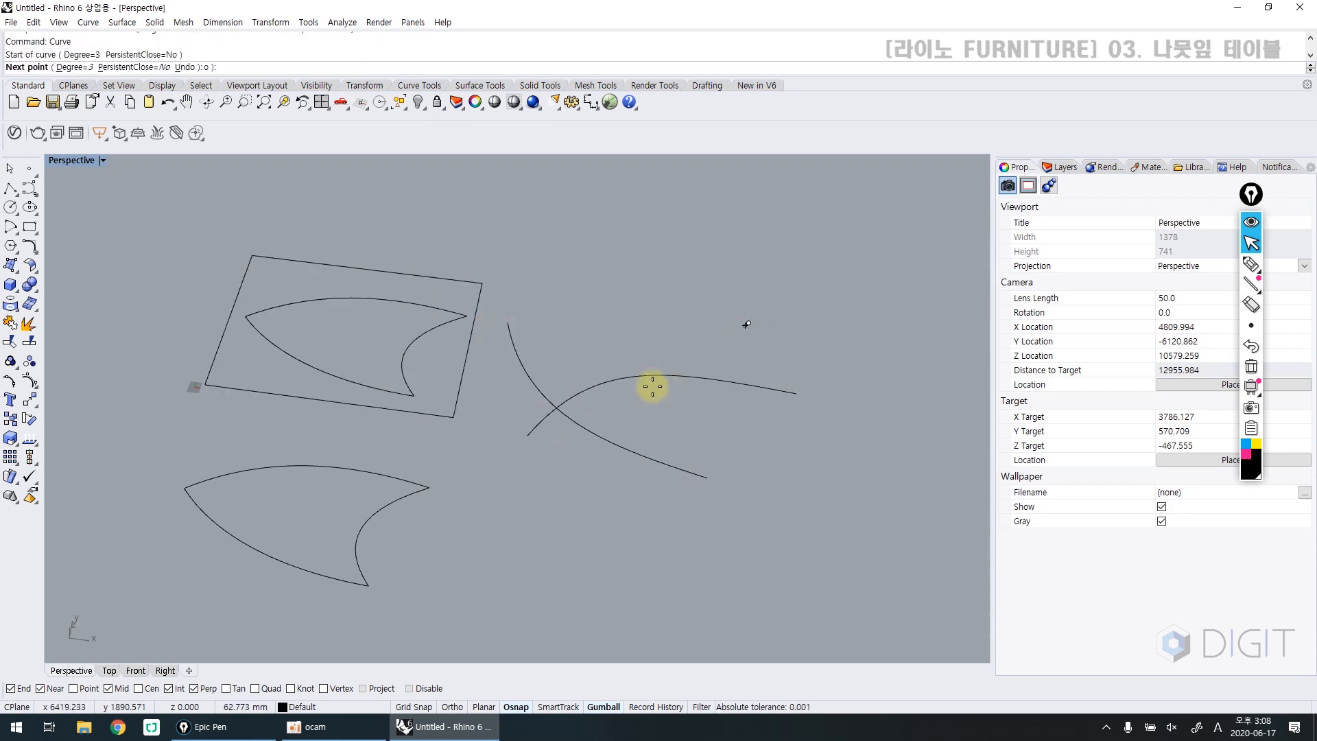
{"action": "left_click", "coordinate": [573, 504]}
{"action": "left_click", "coordinate": [637, 497]}
{"action": "left_click", "coordinate": [708, 458]}
{"action": "left_click", "coordinate": [753, 386]}
{"action": "left_click", "coordinate": [763, 305]}
{"action": "key", "text": "Return"}
Step: Draw a short curve crossing the lower ends of the two lens-forming curves
{"action": "key", "text": "Return"}
{"action": "left_click", "coordinate": [555, 466]}
{"action": "left_click", "coordinate": [627, 494]}
{"action": "left_click", "coordinate": [648, 534]}
{"action": "key", "text": "Return"}
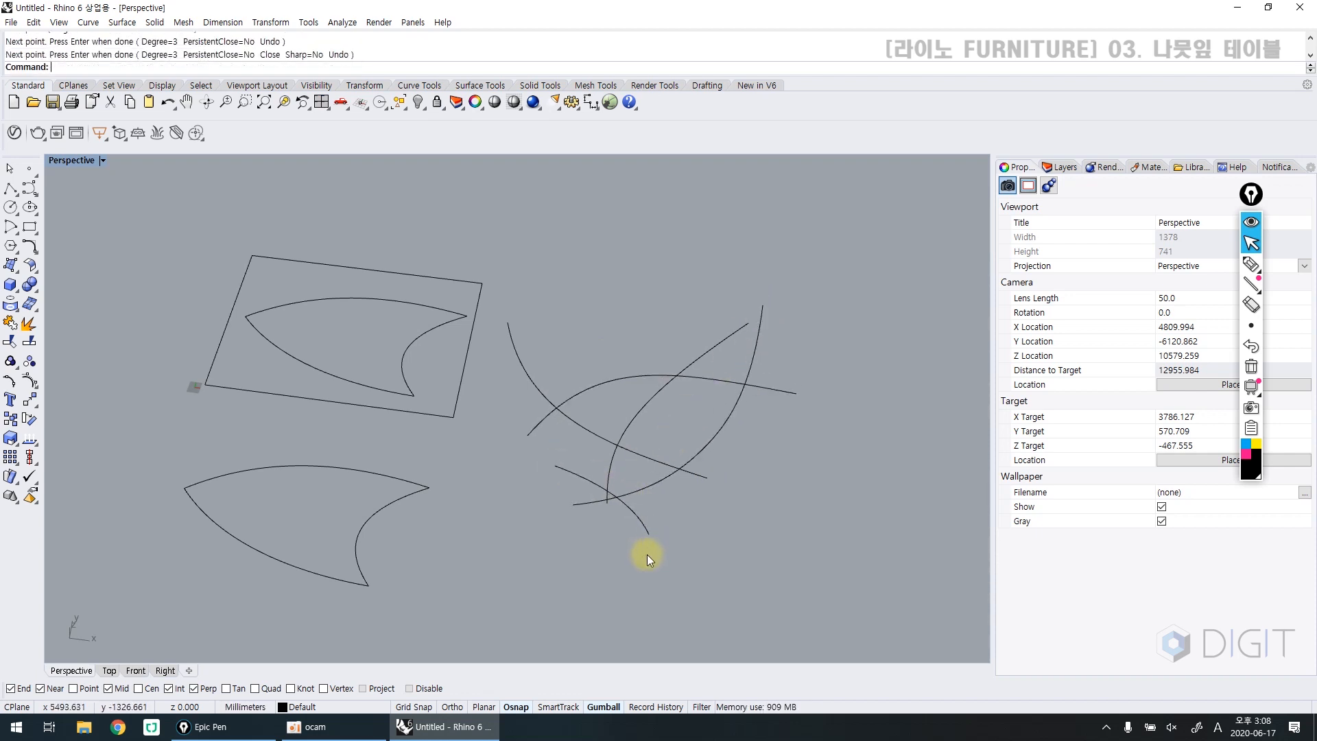
{"action": "scroll", "coordinate": [620, 507], "scroll_direction": "up", "scroll_amount": 5}
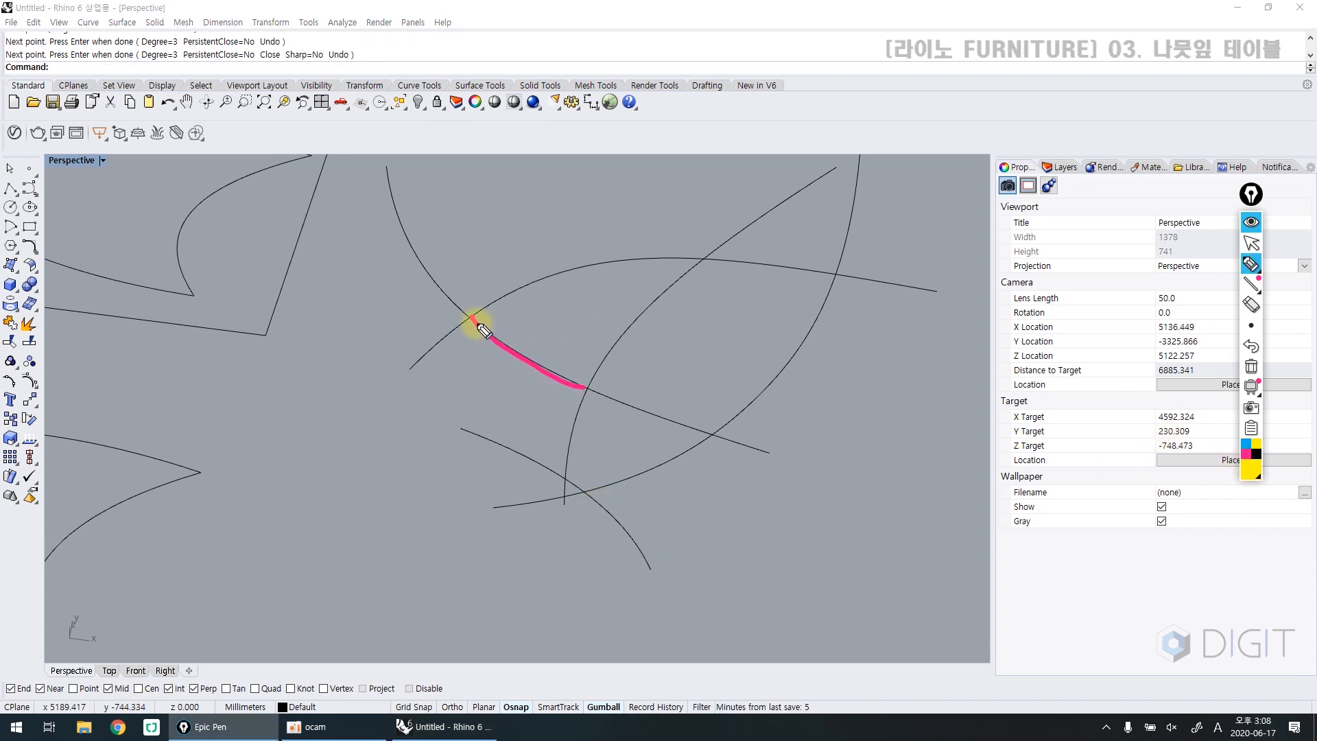
Step: Outline and hatch the region enclosed by the crossing curves with pen strokes, and mark the curve ends extending past it
{"action": "mouse_move", "coordinate": [468, 314]}
{"action": "left_mouse_down"}
{"action": "mouse_move", "coordinate": [588, 389]}
{"action": "mouse_move", "coordinate": [562, 456]}
{"action": "mouse_move", "coordinate": [585, 490]}
{"action": "mouse_move", "coordinate": [659, 459]}
{"action": "mouse_move", "coordinate": [767, 376]}
{"action": "mouse_move", "coordinate": [823, 283]}
{"action": "left_mouse_up"}
{"action": "mouse_move", "coordinate": [472, 316]}
{"action": "left_mouse_down"}
{"action": "mouse_move", "coordinate": [524, 288]}
{"action": "mouse_move", "coordinate": [694, 259]}
{"action": "mouse_move", "coordinate": [815, 295]}
{"action": "left_mouse_up"}
{"action": "left_click_drag", "start_coordinate": [592, 288], "coordinate": [546, 336]}
{"action": "mouse_move", "coordinate": [645, 283]}
{"action": "left_mouse_down"}
{"action": "mouse_move", "coordinate": [570, 357]}
{"action": "mouse_move", "coordinate": [585, 373]}
{"action": "left_mouse_up"}
{"action": "mouse_move", "coordinate": [692, 336]}
{"action": "left_mouse_down"}
{"action": "mouse_move", "coordinate": [641, 382]}
{"action": "mouse_move", "coordinate": [592, 402]}
{"action": "left_mouse_up"}
{"action": "left_click_drag", "start_coordinate": [707, 364], "coordinate": [597, 432]}
{"action": "left_click_drag", "start_coordinate": [679, 407], "coordinate": [609, 441]}
{"action": "left_click_drag", "start_coordinate": [457, 291], "coordinate": [434, 363]}
{"action": "mouse_move", "coordinate": [525, 433]}
{"action": "left_mouse_down"}
{"action": "mouse_move", "coordinate": [511, 456]}
{"action": "mouse_move", "coordinate": [519, 505]}
{"action": "left_mouse_up"}
{"action": "left_click_drag", "start_coordinate": [564, 473], "coordinate": [604, 515]}
{"action": "left_click", "coordinate": [605, 512]}
{"action": "left_click_drag", "start_coordinate": [742, 426], "coordinate": [729, 448]}
{"action": "mouse_move", "coordinate": [856, 277]}
{"action": "left_mouse_down"}
{"action": "mouse_move", "coordinate": [861, 296]}
{"action": "mouse_move", "coordinate": [853, 262]}
{"action": "left_mouse_up"}
{"action": "left_click_drag", "start_coordinate": [757, 210], "coordinate": [774, 222]}
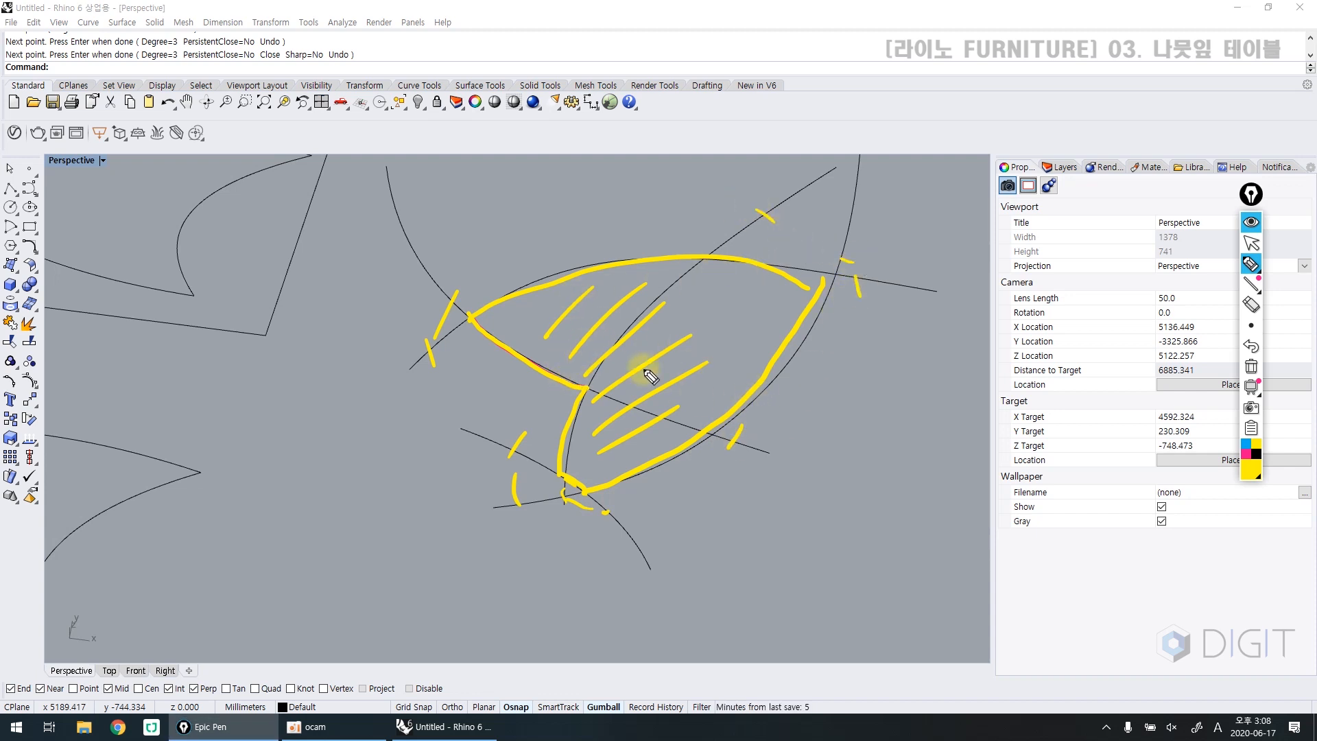
Step: Handwrite a note about the existing curves beside the hatched region, and clear the pen markings
{"action": "left_click_drag", "start_coordinate": [662, 405], "coordinate": [645, 429]}
{"action": "left_click_drag", "start_coordinate": [728, 490], "coordinate": [718, 501]}
{"action": "left_click_drag", "start_coordinate": [736, 496], "coordinate": [727, 506]}
{"action": "left_click_drag", "start_coordinate": [721, 515], "coordinate": [732, 531]}
{"action": "left_click_drag", "start_coordinate": [759, 486], "coordinate": [754, 553]}
{"action": "mouse_move", "coordinate": [766, 507]}
{"action": "left_mouse_down"}
{"action": "mouse_move", "coordinate": [766, 526]}
{"action": "mouse_move", "coordinate": [796, 528]}
{"action": "mouse_move", "coordinate": [802, 549]}
{"action": "mouse_move", "coordinate": [870, 530]}
{"action": "left_mouse_up"}
{"action": "left_click_drag", "start_coordinate": [872, 516], "coordinate": [924, 546]}
{"action": "mouse_move", "coordinate": [926, 524]}
{"action": "left_mouse_down"}
{"action": "mouse_move", "coordinate": [943, 540]}
{"action": "mouse_move", "coordinate": [943, 515]}
{"action": "left_mouse_up"}
{"action": "left_click_drag", "start_coordinate": [954, 508], "coordinate": [951, 517]}
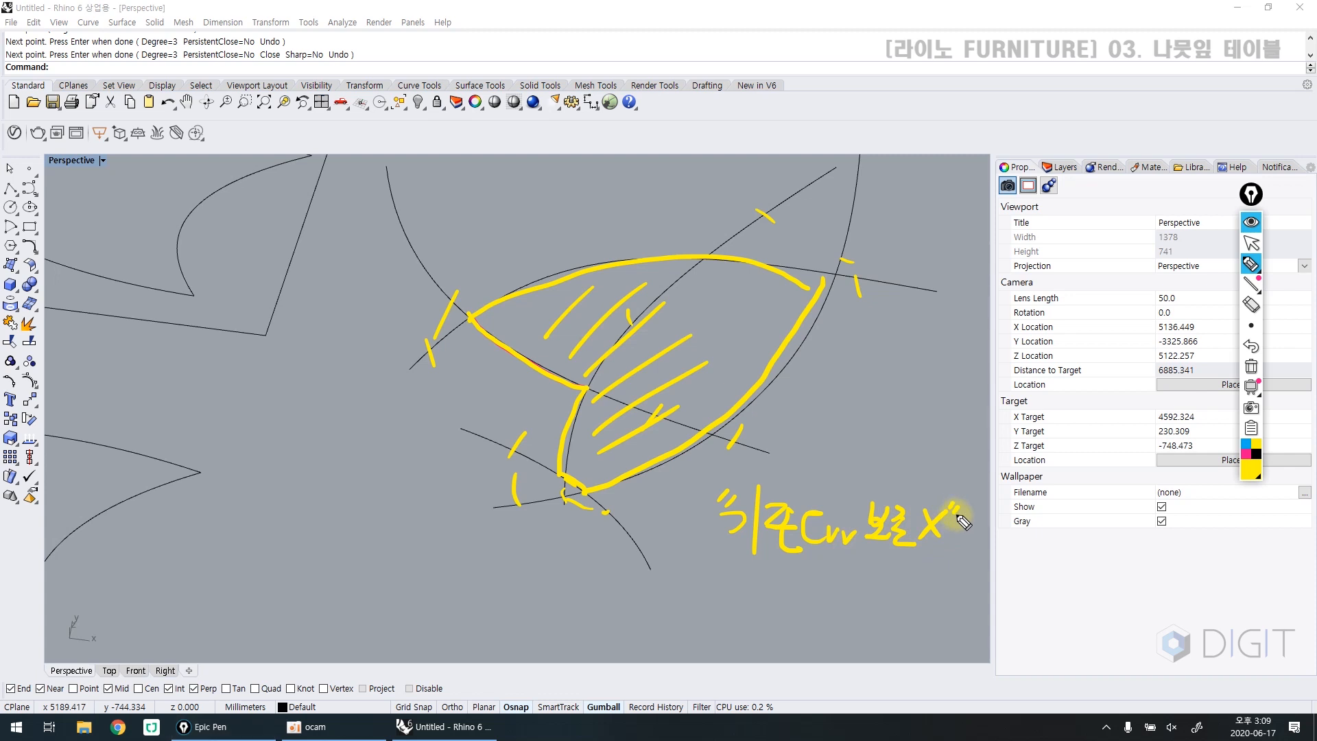
{"action": "key", "text": "Escape"}
Step: Merge three adjacent regions of the five crossing curves with CurveBoolean using CombineRegions=Yes, and move the resulting outline clear of them
{"action": "scroll", "coordinate": [436, 417], "scroll_direction": "down", "scroll_amount": 3}
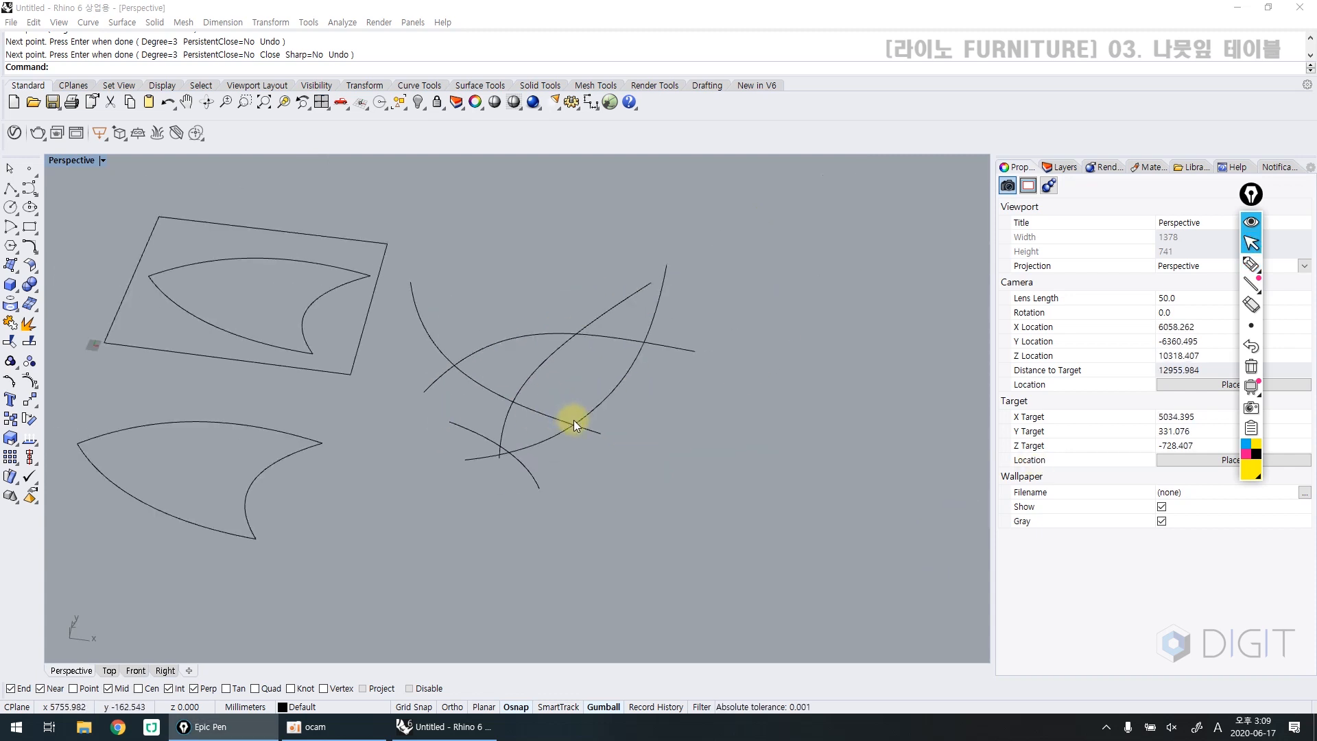
{"action": "type", "text": "curveb"}
{"action": "key", "text": "Return"}
{"action": "left_click_drag", "start_coordinate": [660, 468], "coordinate": [471, 298]}
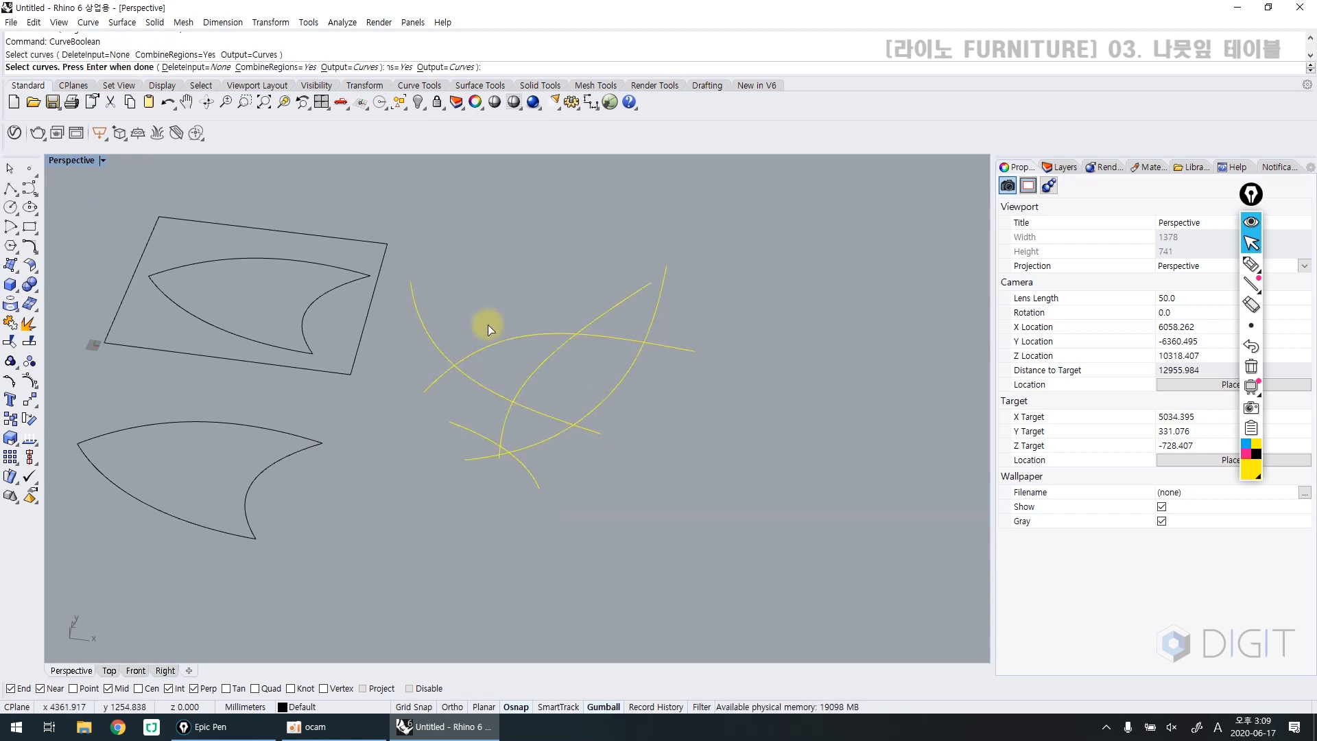
{"action": "key", "text": "Return"}
{"action": "left_click", "coordinate": [501, 364]}
{"action": "left_click", "coordinate": [562, 381]}
{"action": "left_click", "coordinate": [524, 422]}
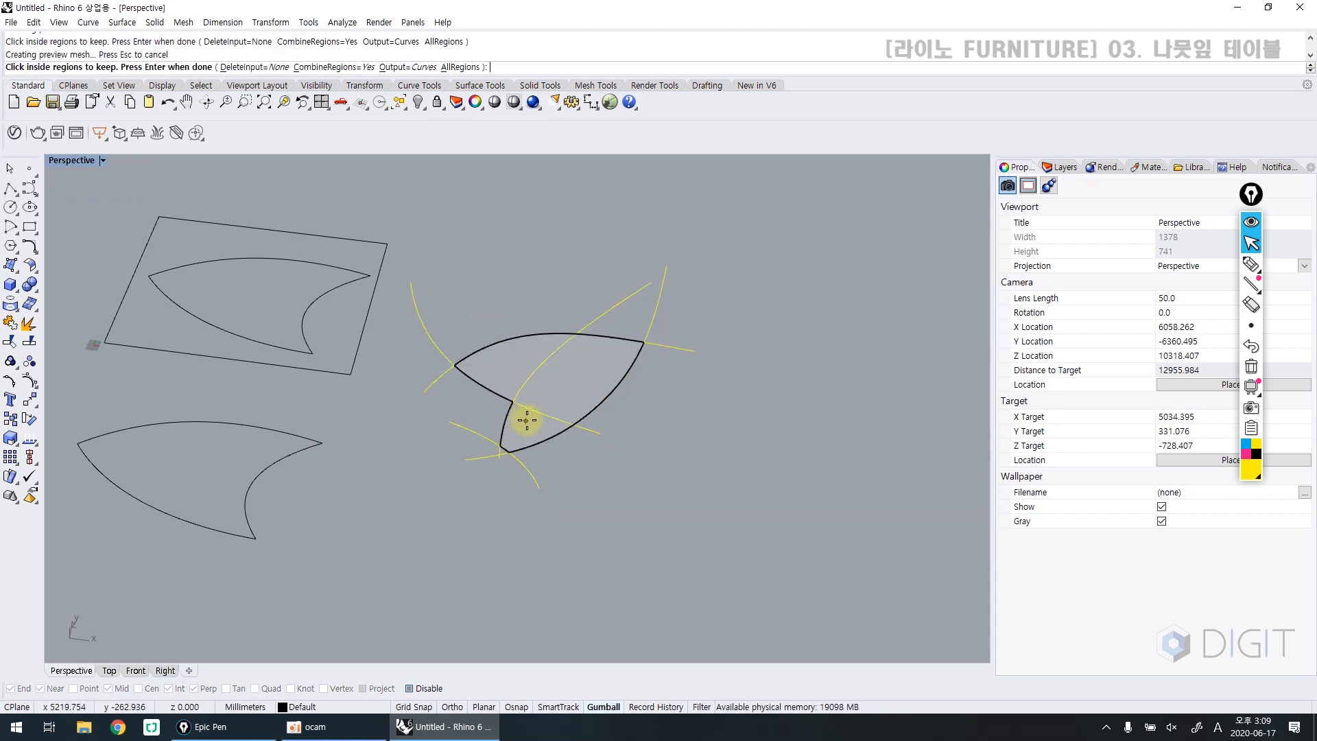
{"action": "key", "text": "Return"}
{"action": "left_click_drag", "start_coordinate": [594, 401], "coordinate": [833, 430]}
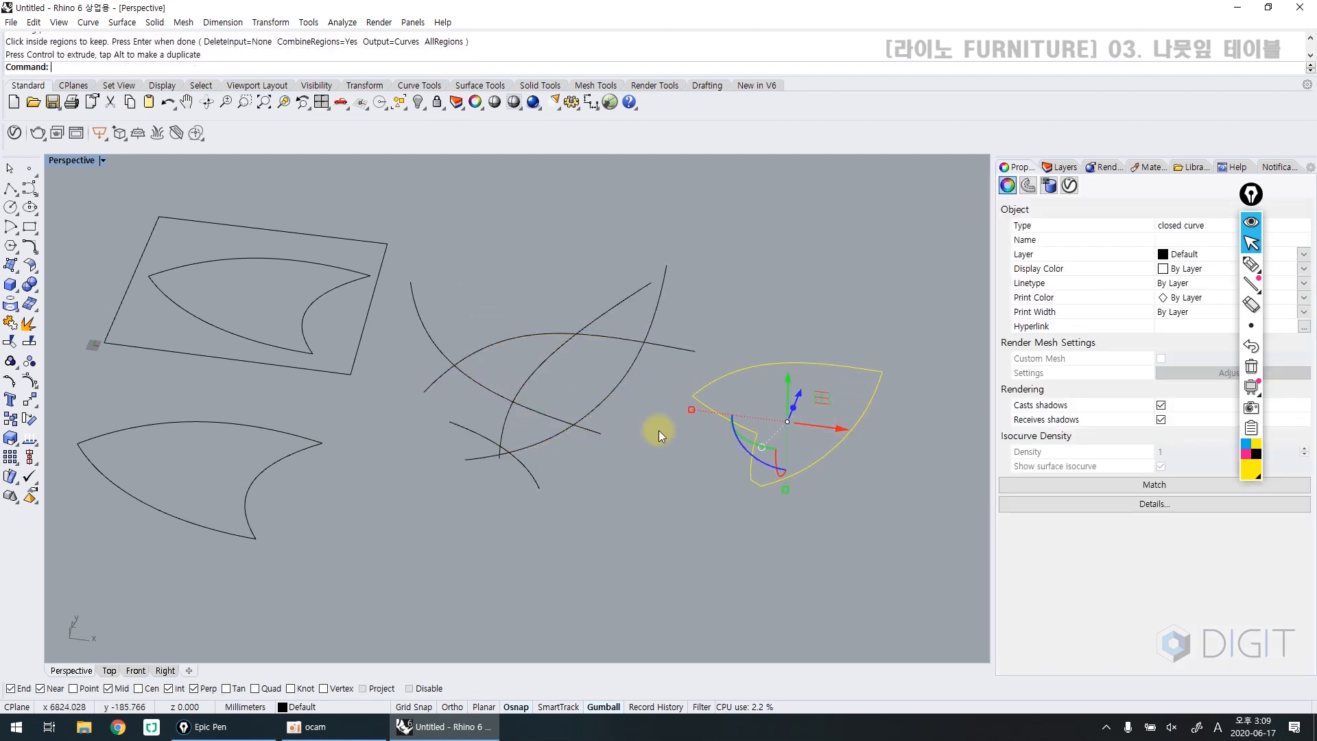
Step: Delete the merged outline standing apart from the crossing curves
{"action": "left_click_drag", "start_coordinate": [826, 348], "coordinate": [790, 388]}
{"action": "left_click_drag", "start_coordinate": [827, 324], "coordinate": [791, 390]}
{"action": "key", "text": "F10"}
{"action": "key", "text": "Delete"}
{"action": "key", "text": "Return"}
{"action": "left_click_drag", "start_coordinate": [634, 458], "coordinate": [427, 301]}
{"action": "key", "text": "Return"}
{"action": "left_click", "coordinate": [490, 365]}
{"action": "key", "text": "Return"}
Step: Run CurveBoolean with CombineRegions=No on the five crossing curves, keeping three adjacent regions, and move one resulting outline aside
{"action": "key", "text": "Return"}
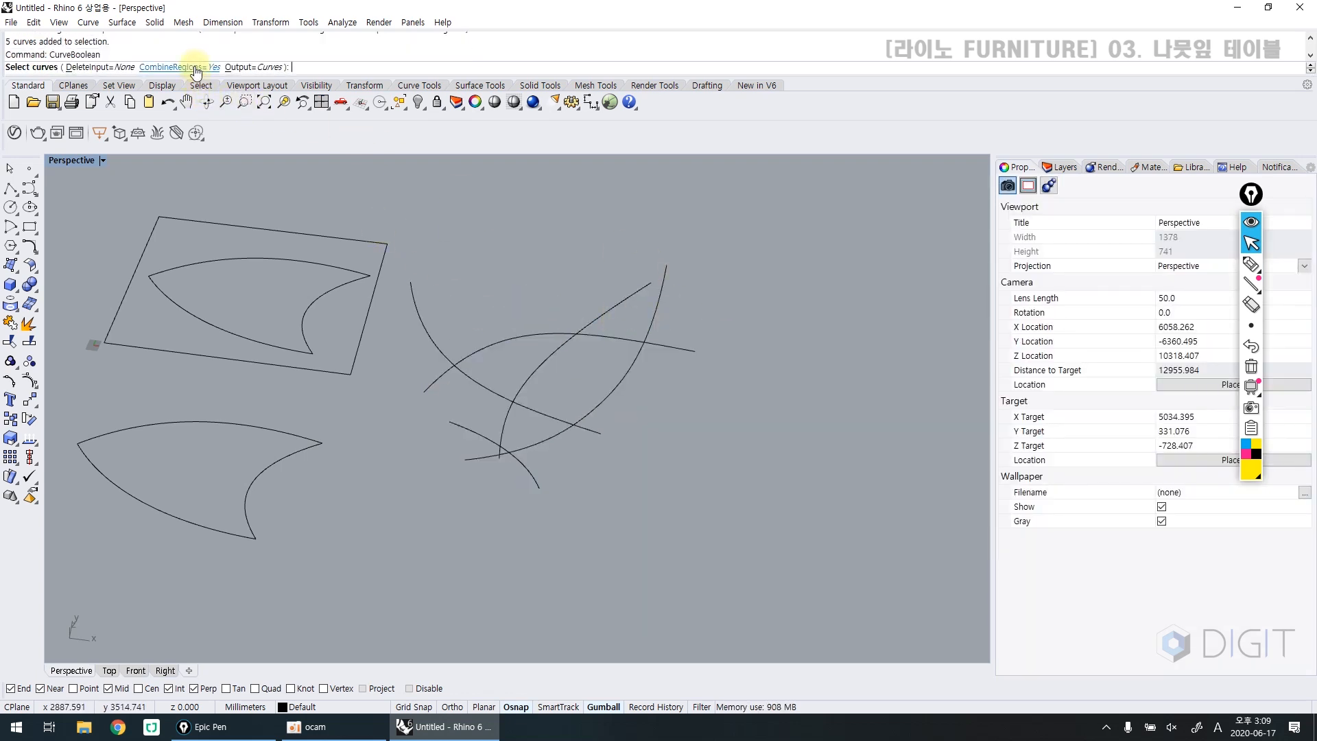
{"action": "left_click", "coordinate": [169, 67]}
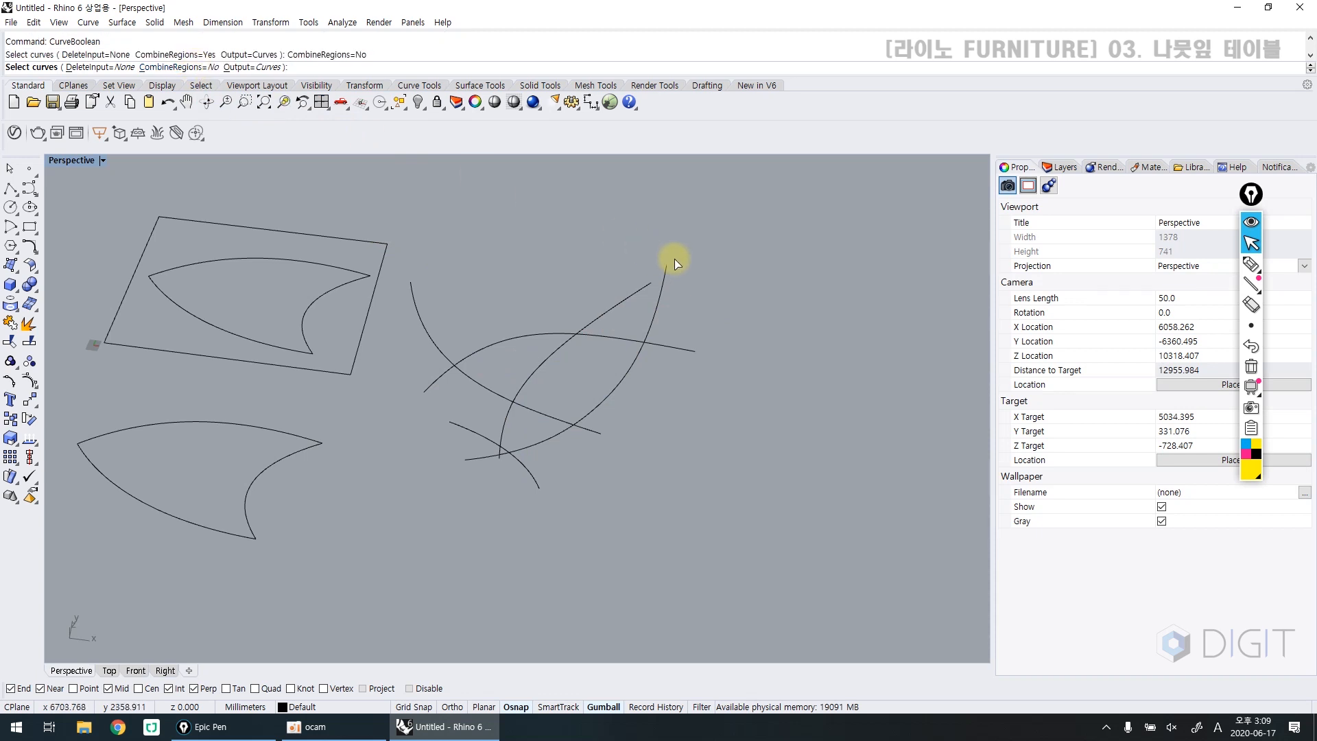
{"action": "left_click_drag", "start_coordinate": [414, 496], "coordinate": [413, 496]}
{"action": "key", "text": "Return"}
{"action": "left_click", "coordinate": [500, 373]}
{"action": "left_click", "coordinate": [564, 382]}
{"action": "left_click", "coordinate": [516, 428]}
{"action": "key", "text": "Return"}
{"action": "left_click_drag", "start_coordinate": [597, 400], "coordinate": [855, 389]}
Step: Delete the five crossing curves together with all the separate region outlines made from them
{"action": "left_click", "coordinate": [932, 417]}
{"action": "left_click", "coordinate": [871, 419]}
{"action": "left_click", "coordinate": [874, 336]}
{"action": "left_click_drag", "start_coordinate": [874, 335], "coordinate": [454, 509]}
{"action": "key", "text": "Delete"}
Step: Delete the rectangle and the leaf curve inside it, keeping the separate leaf outline
{"action": "scroll", "coordinate": [483, 497], "scroll_direction": "down", "scroll_amount": 5}
{"action": "scroll", "coordinate": [327, 492], "scroll_direction": "up", "scroll_amount": 5}
{"action": "left_click", "coordinate": [455, 553]}
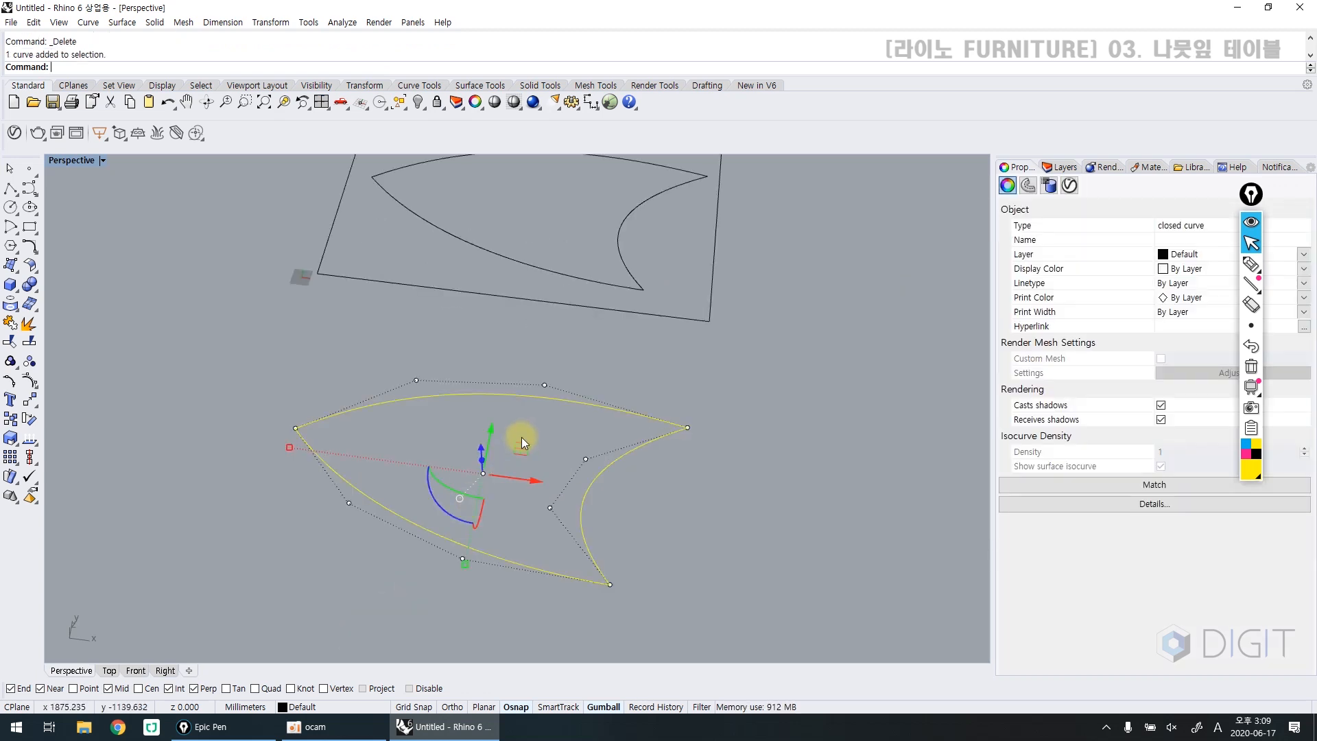
{"action": "key", "text": "Escape"}
{"action": "scroll", "coordinate": [522, 438], "scroll_direction": "down", "scroll_amount": 2}
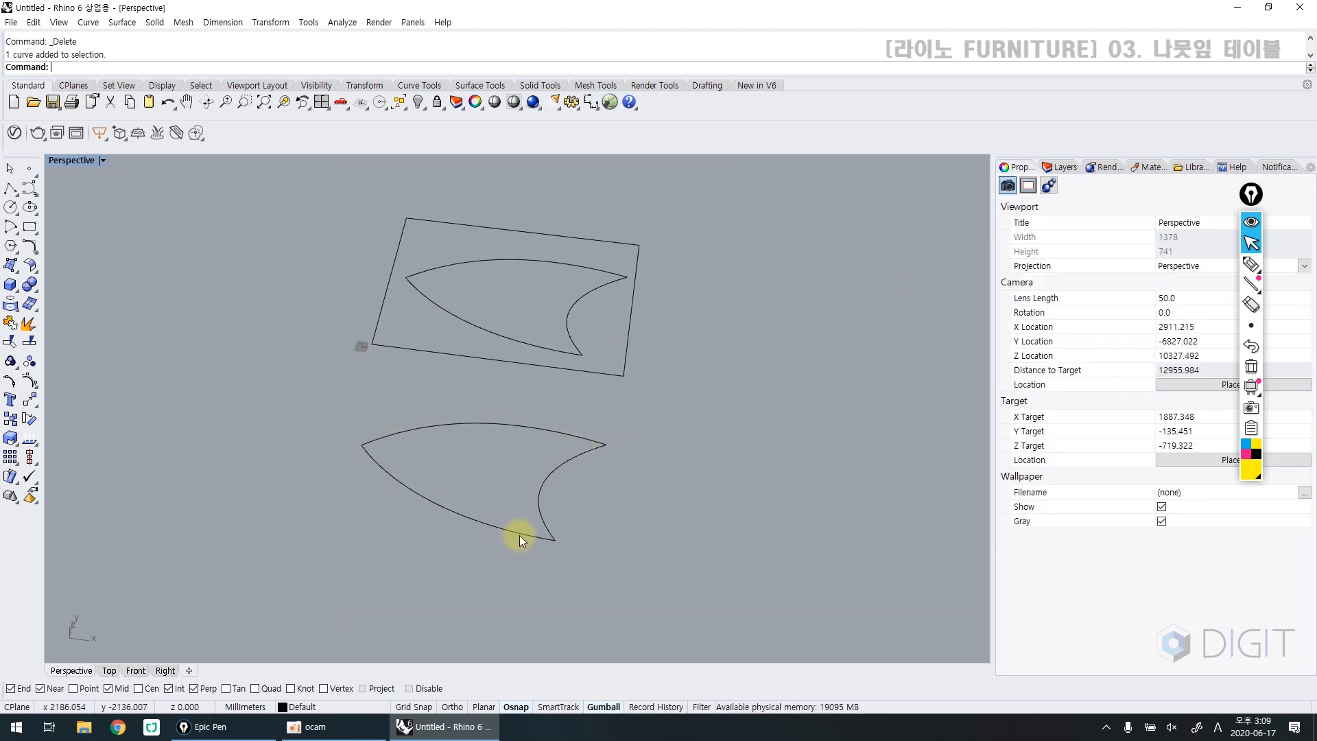
{"action": "left_click_drag", "start_coordinate": [598, 414], "coordinate": [328, 258]}
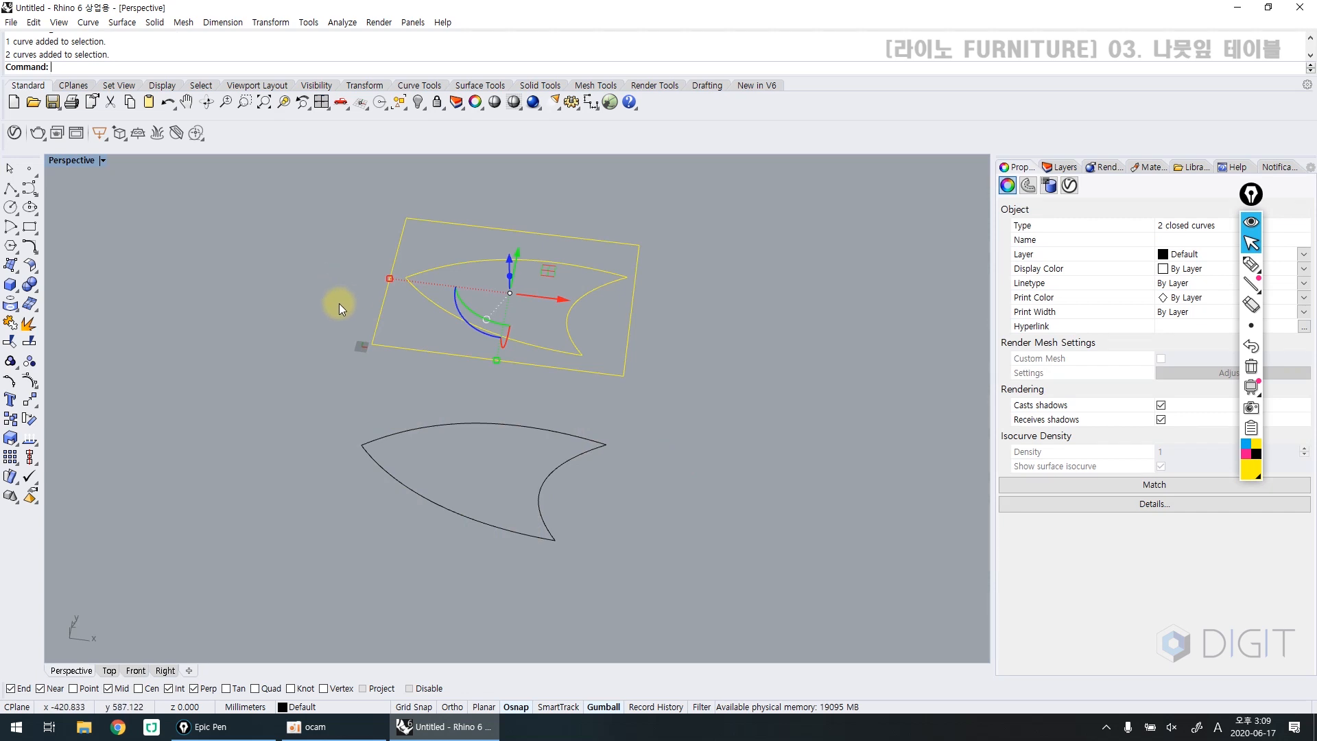
{"action": "key", "text": "Delete"}
Step: Move the remaining leaf outline up to the area where the deleted rectangle was
{"action": "left_click", "coordinate": [481, 424]}
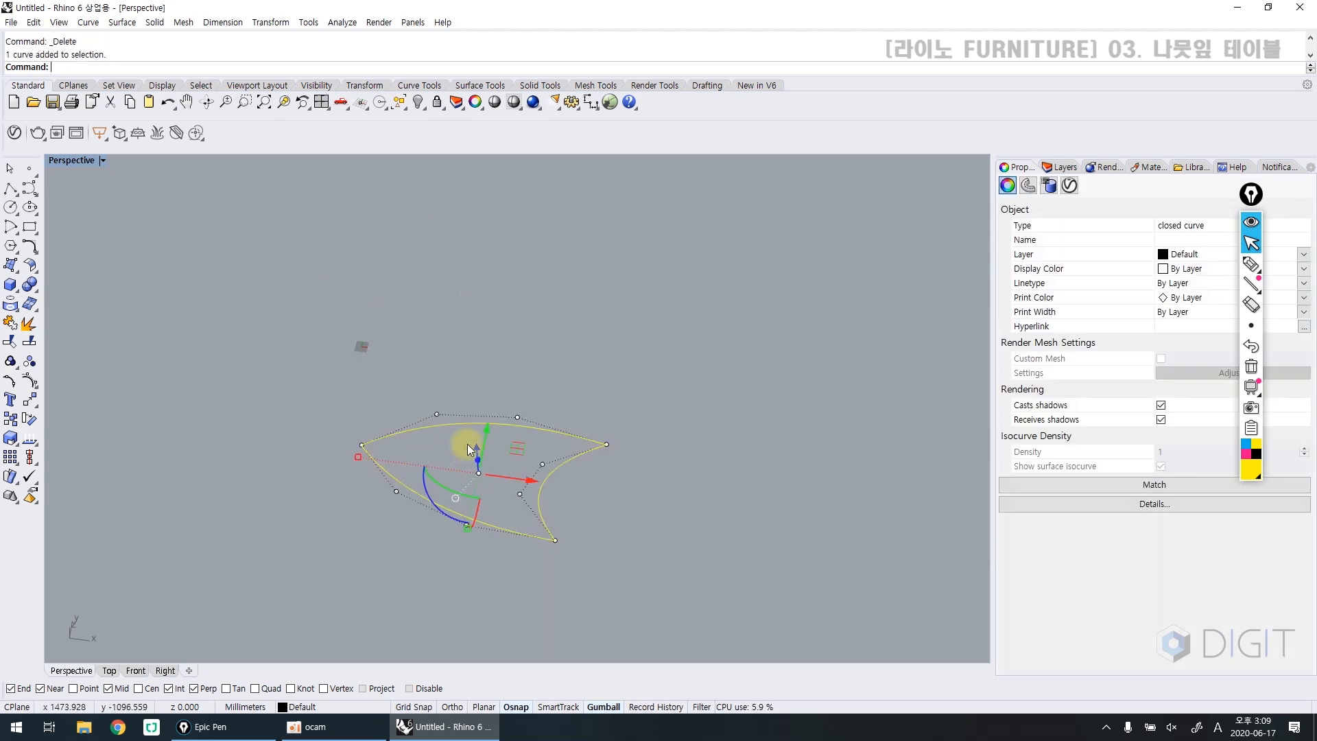
{"action": "left_click_drag", "start_coordinate": [483, 436], "coordinate": [541, 298]}
{"action": "mouse_move", "coordinate": [547, 394]}
{"action": "right_mouse_down"}
{"action": "mouse_move", "coordinate": [547, 359]}
{"action": "mouse_move", "coordinate": [566, 389]}
{"action": "right_mouse_up"}
{"action": "type", "text": "zs"}
{"action": "key", "text": "space"}
{"action": "scroll", "coordinate": [567, 391], "scroll_direction": "down", "scroll_amount": 4}
{"action": "left_click", "coordinate": [567, 391]}
{"action": "left_click_drag", "start_coordinate": [567, 391], "coordinate": [413, 483]}
{"action": "scroll", "coordinate": [458, 464], "scroll_direction": "down", "scroll_amount": 2}
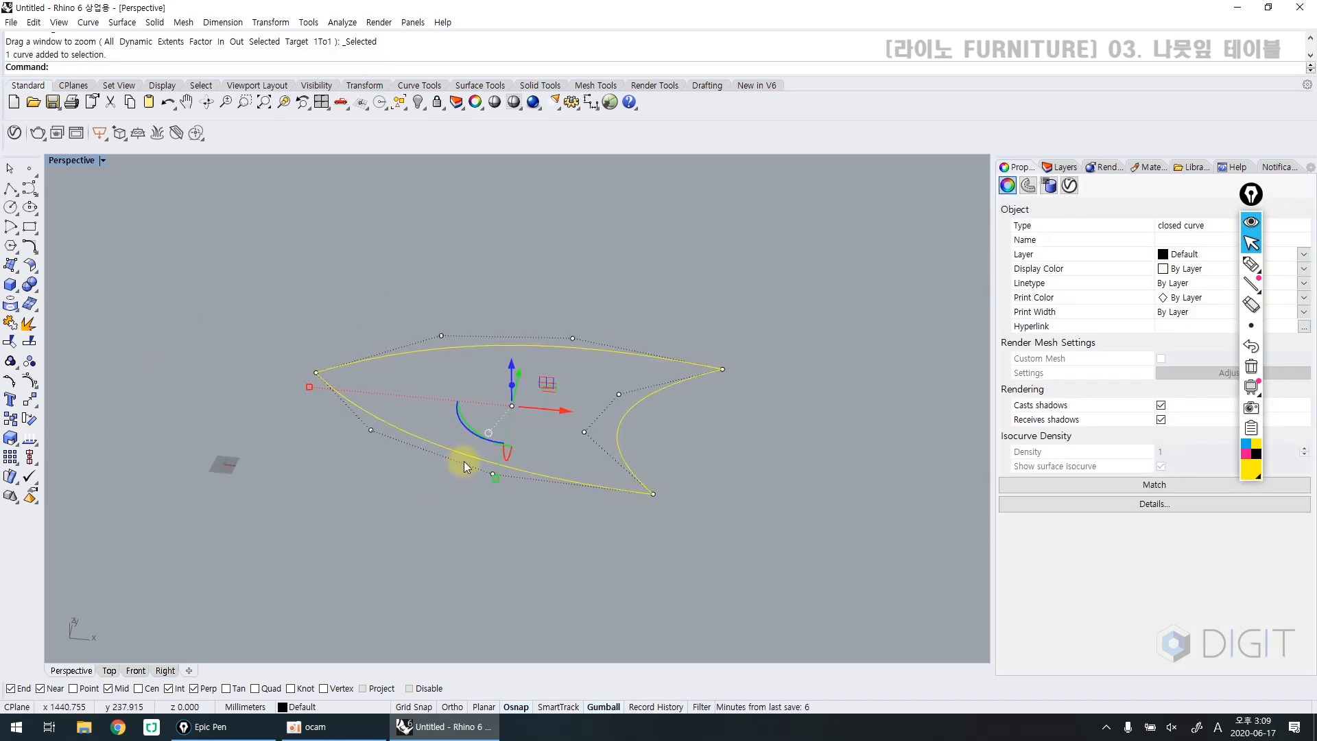
Step: Raise the leaf outline 600 mm along the Z axis and deselect it
{"action": "left_click", "coordinate": [512, 365]}
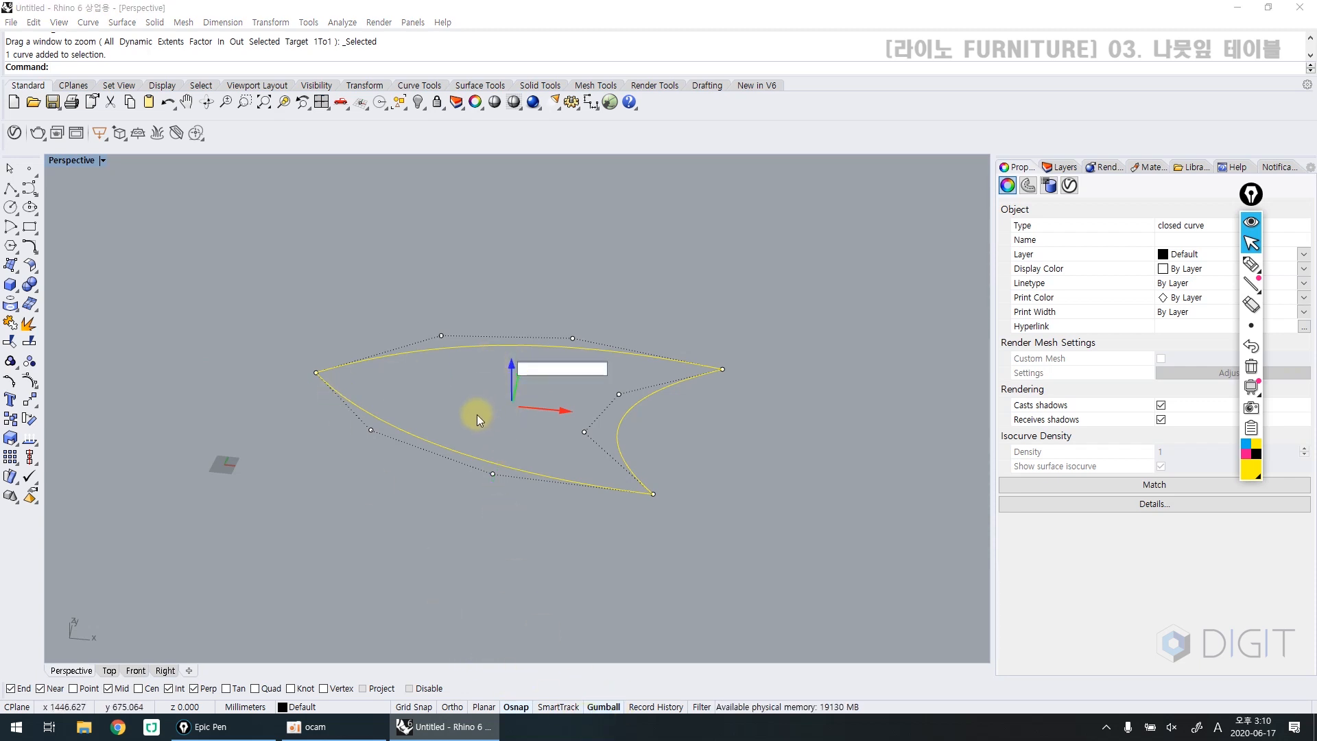
{"action": "type", "text": "600"}
{"action": "key", "text": "Return"}
{"action": "left_click", "coordinate": [476, 414]}
{"action": "right_click_drag", "start_coordinate": [513, 434], "coordinate": [499, 457]}
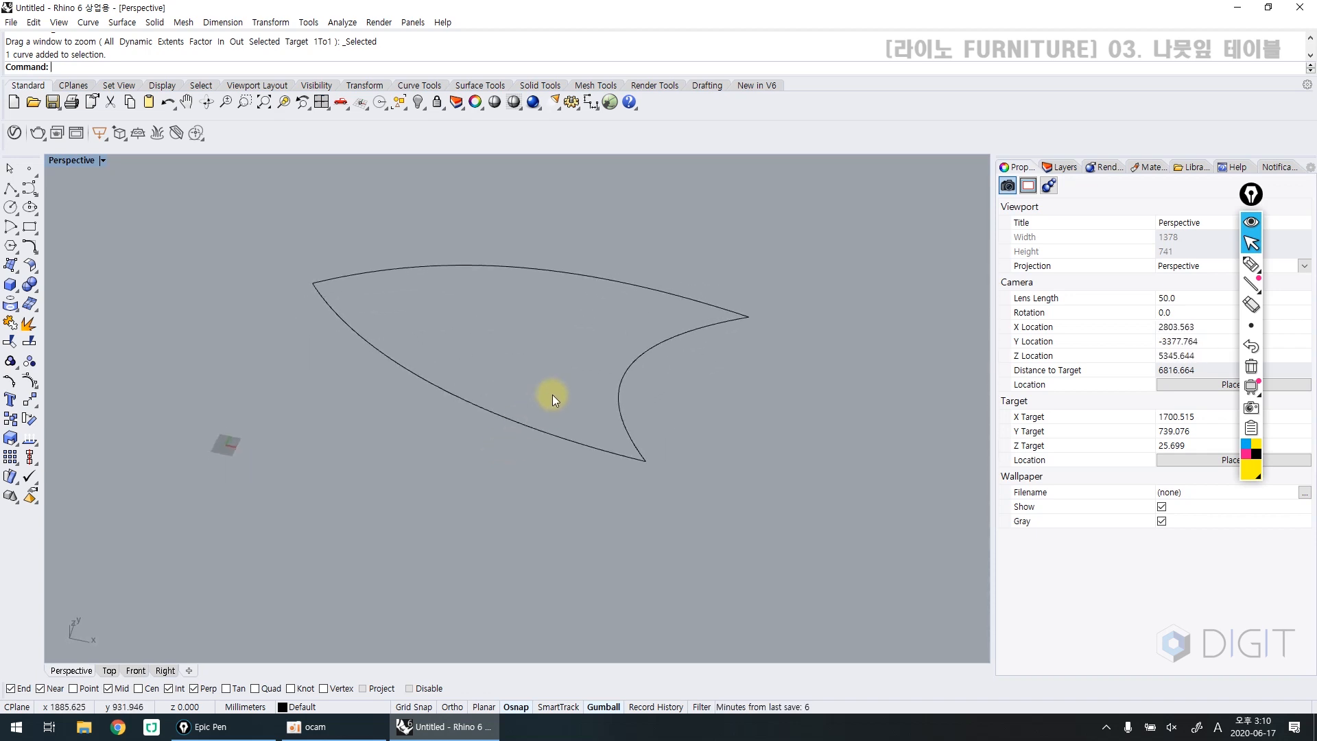
Step: Begin a straight extrusion of the leaf outline with the Solid option set to Yes
{"action": "left_click_drag", "start_coordinate": [551, 395], "coordinate": [447, 471]}
{"action": "scroll", "coordinate": [447, 471], "scroll_direction": "up", "scroll_amount": 2}
{"action": "scroll", "coordinate": [449, 468], "scroll_direction": "down", "scroll_amount": 2}
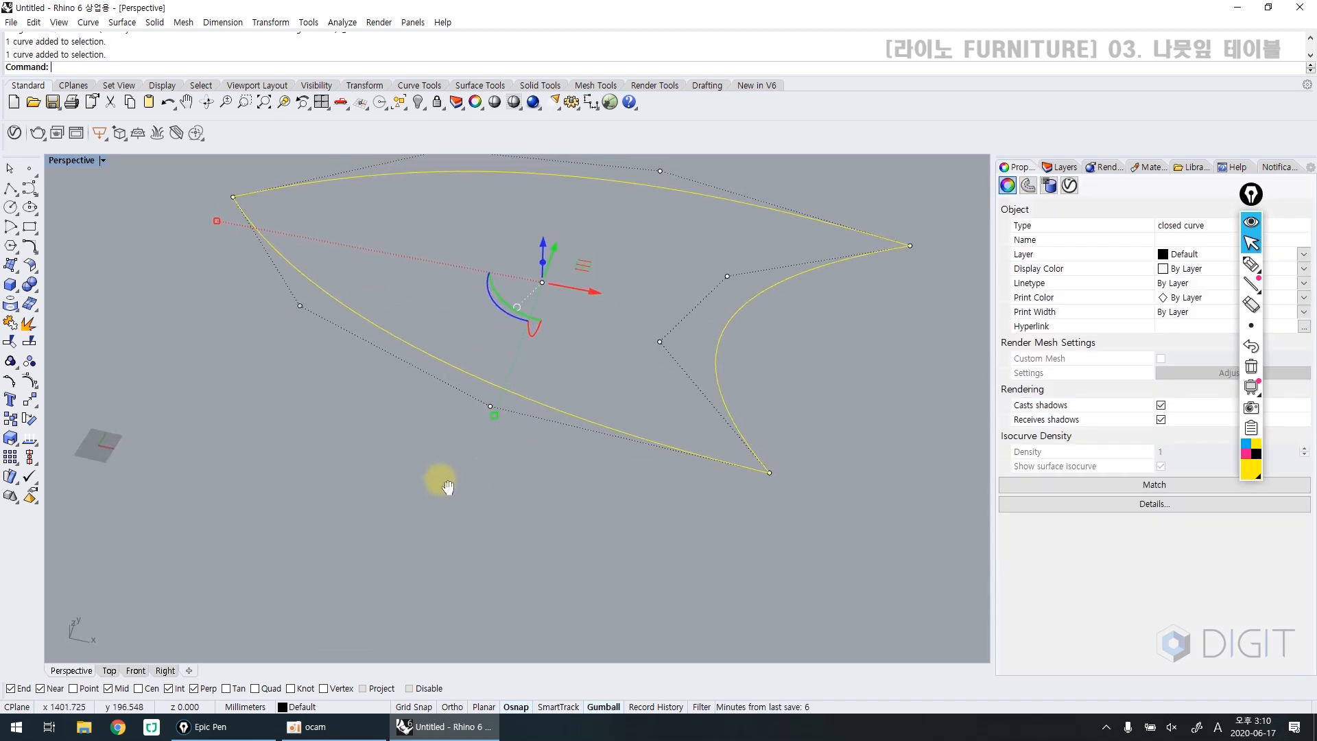
{"action": "key", "text": "Return"}
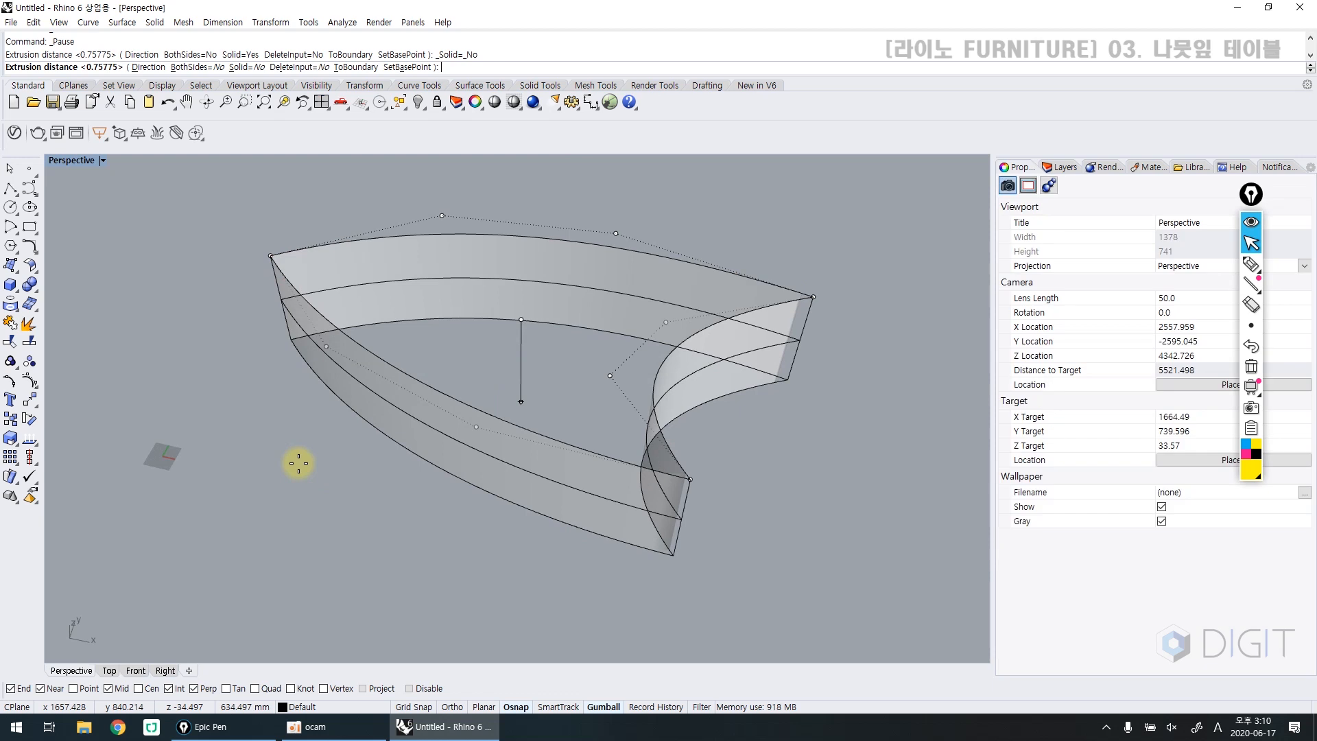
{"action": "left_click", "coordinate": [245, 68]}
Step: Compare the Wireframe, Shaded and Rendered display modes on the extrusion preview, leaving the viewport in Shaded
{"action": "key", "text": "ctrl+alt+w"}
{"action": "right_click_drag", "start_coordinate": [262, 423], "coordinate": [247, 424]}
{"action": "key", "text": "ctrl+alt+s"}
{"action": "key", "text": "ctrl+alt+r"}
{"action": "key", "text": "ctrl+alt+s"}
{"action": "scroll", "coordinate": [251, 434], "scroll_direction": "down", "scroll_amount": 2}
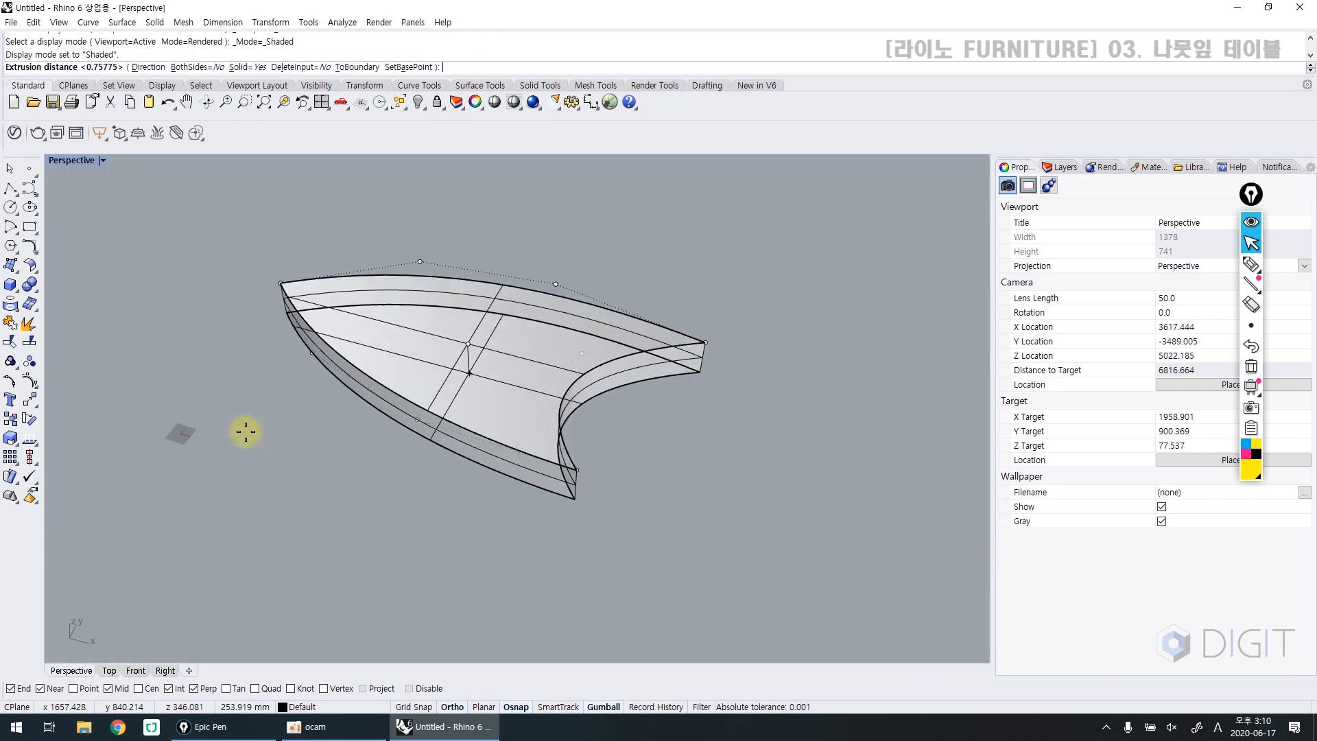
{"action": "scroll", "coordinate": [247, 429], "scroll_direction": "up", "scroll_amount": 4}
{"action": "mouse_move", "coordinate": [247, 427]}
{"action": "right_mouse_down"}
{"action": "mouse_move", "coordinate": [265, 376]}
{"action": "mouse_move", "coordinate": [251, 409]}
{"action": "right_mouse_up"}
{"action": "mouse_move", "coordinate": [243, 336]}
{"action": "right_mouse_down"}
{"action": "mouse_move", "coordinate": [229, 335]}
{"action": "mouse_move", "coordinate": [224, 364]}
{"action": "mouse_move", "coordinate": [247, 289]}
{"action": "mouse_move", "coordinate": [243, 367]}
{"action": "mouse_move", "coordinate": [246, 313]}
{"action": "right_mouse_up"}
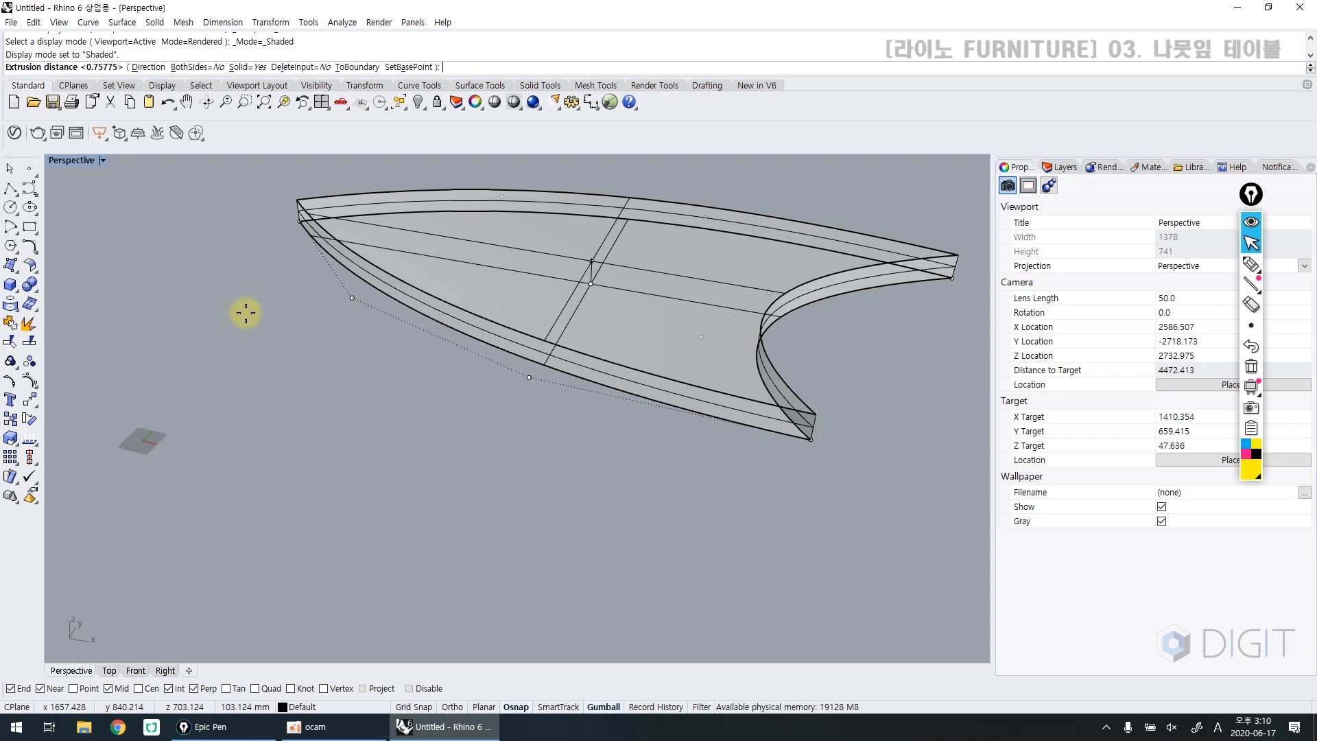
Step: Extrude the leaf outline 120 mm downward as a closed solid tabletop
{"action": "type", "text": "-120"}
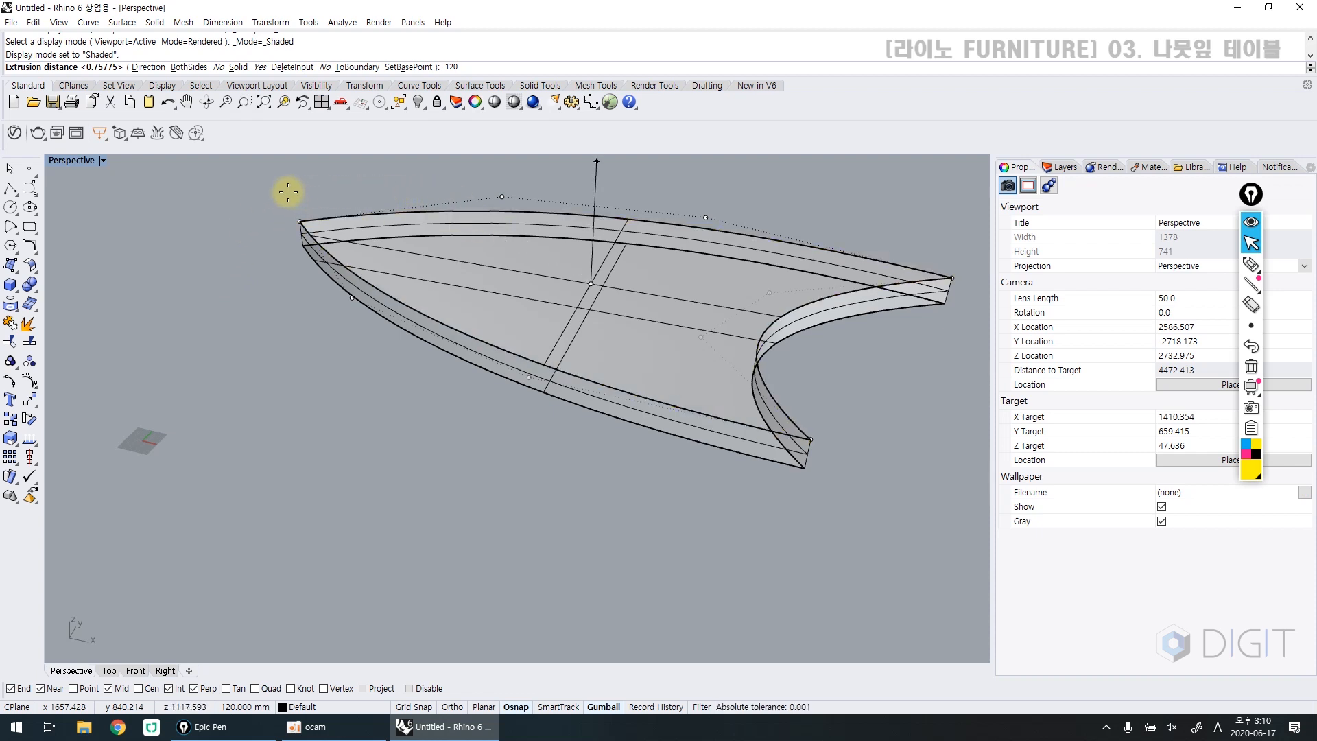
{"action": "key", "text": "BackSpace"}
{"action": "key", "text": "BackSpace"}
{"action": "key", "text": "BackSpace"}
{"action": "key", "text": "BackSpace"}
{"action": "type", "text": "120"}
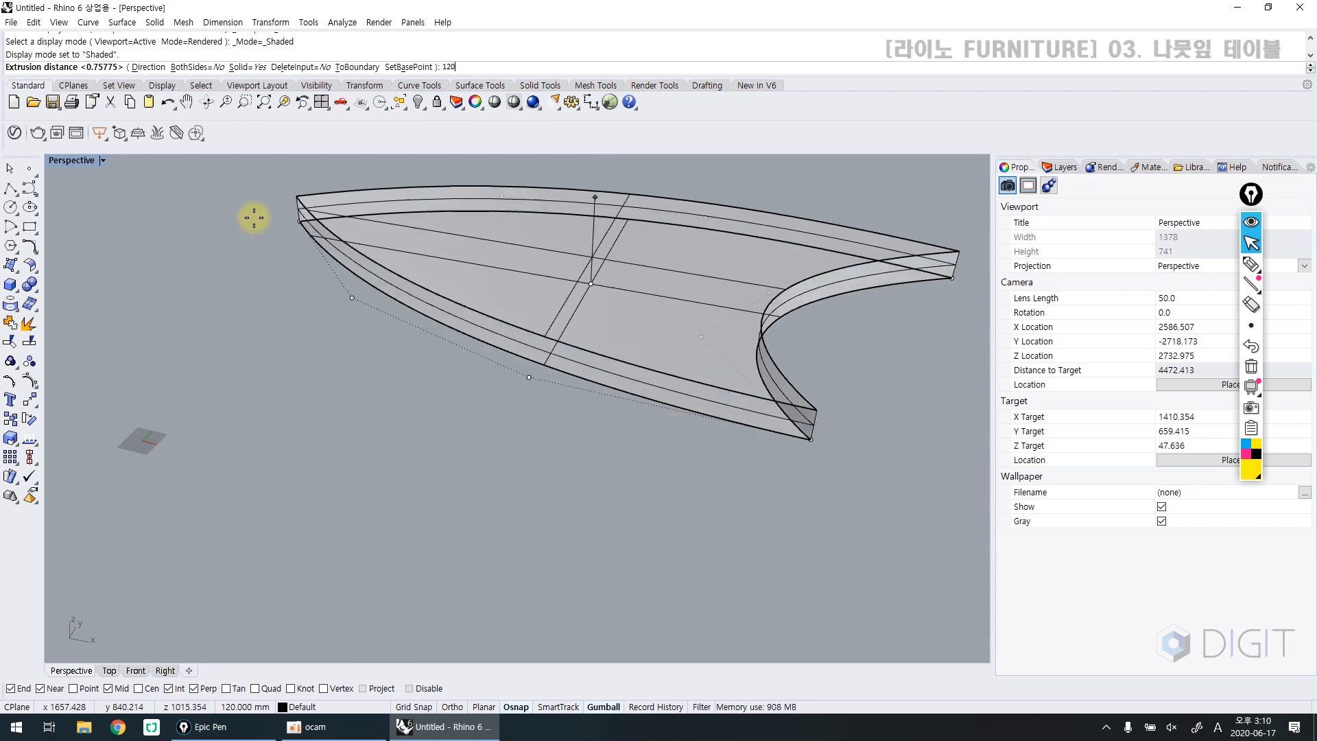
{"action": "left_click", "coordinate": [239, 354]}
{"action": "left_click", "coordinate": [273, 321]}
{"action": "scroll", "coordinate": [287, 313], "scroll_direction": "down", "scroll_amount": 4}
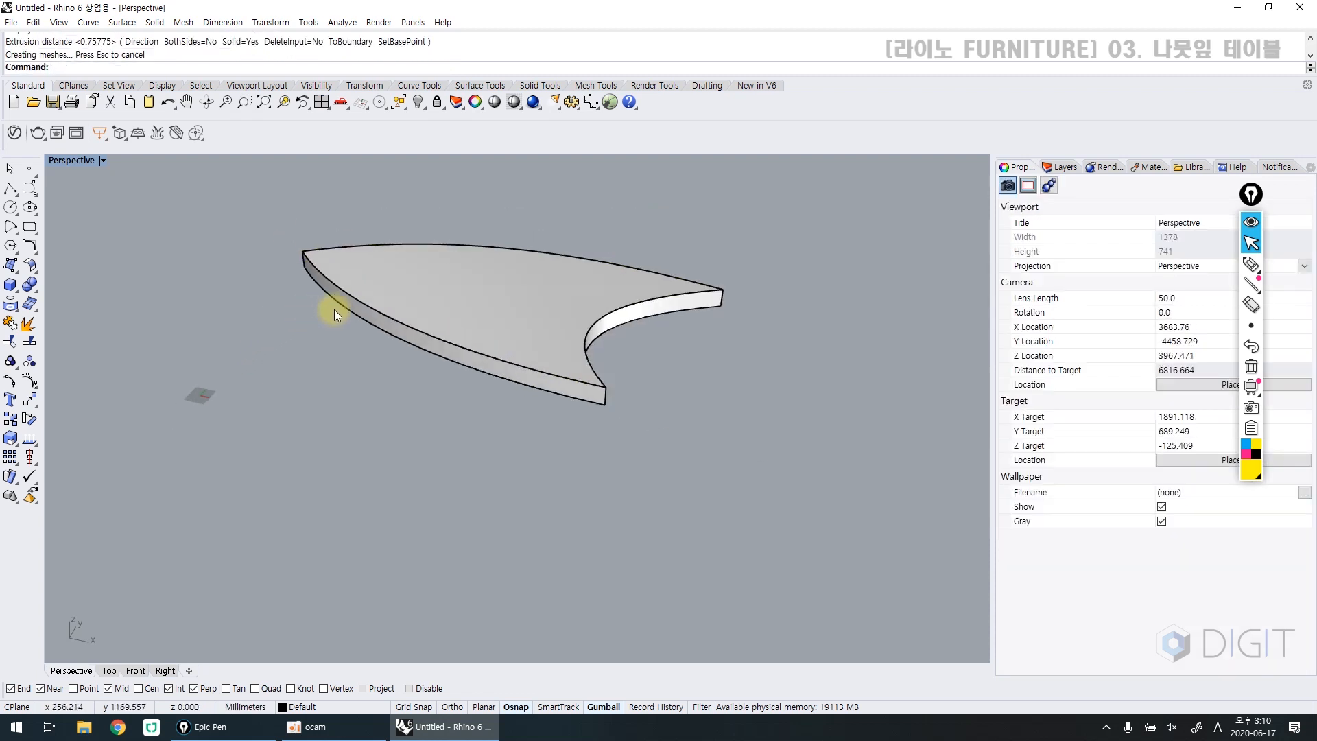
Step: Delete the original leaf outline curve from the tabletop solid
{"action": "right_click_drag", "start_coordinate": [347, 307], "coordinate": [373, 323]}
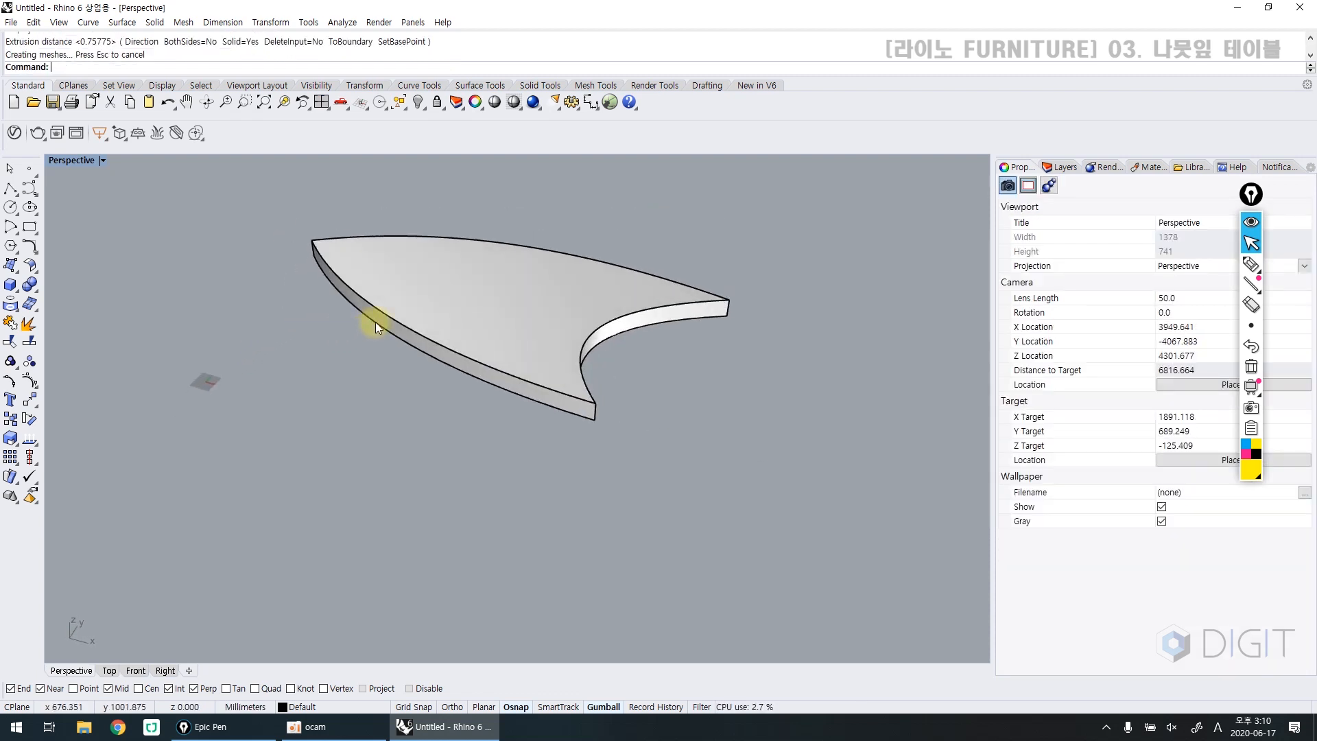
{"action": "left_click", "coordinate": [387, 315]}
{"action": "left_click", "coordinate": [269, 327]}
{"action": "key", "text": "Delete"}
{"action": "right_click_drag", "start_coordinate": [319, 317], "coordinate": [220, 430]}
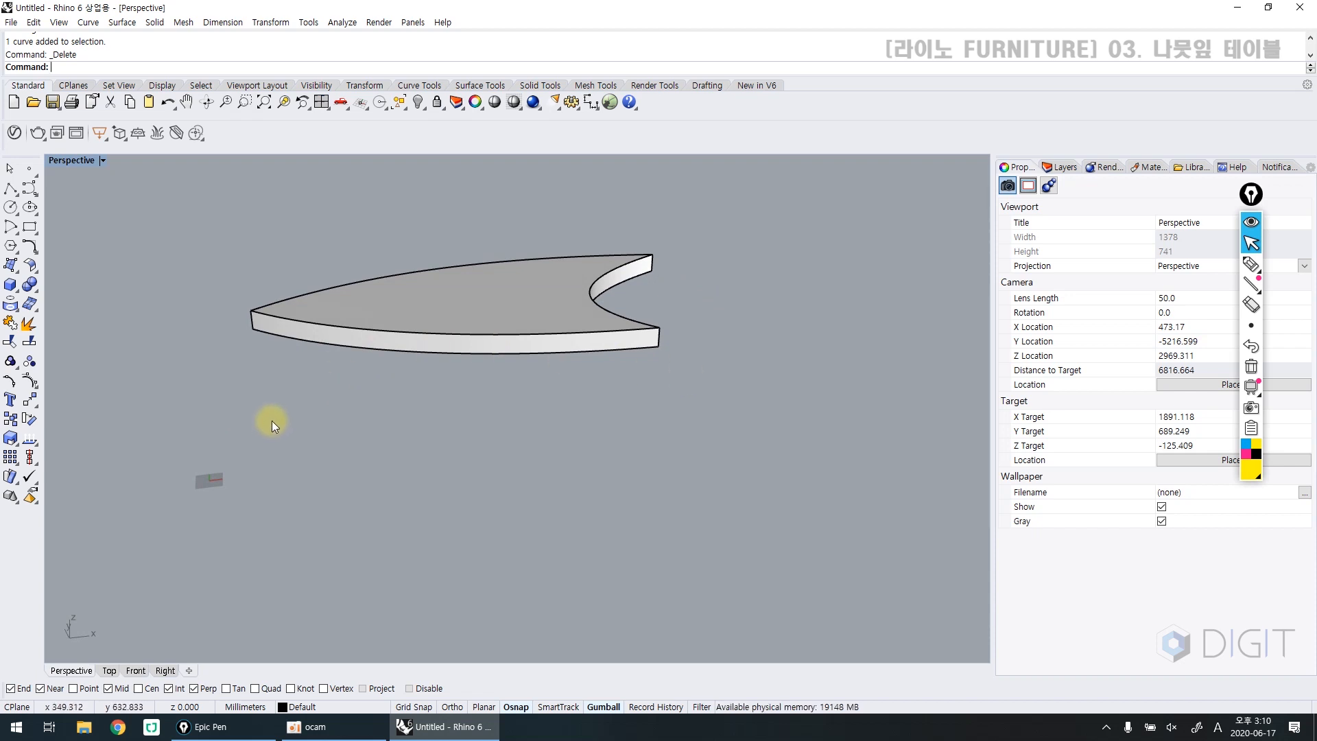
Step: In the Front view, draw a horizontal ground line from the origin (0) extending past the far end of the tabletop
{"action": "left_click", "coordinate": [136, 672]}
{"action": "scroll", "coordinate": [353, 508], "scroll_direction": "down", "scroll_amount": 5}
{"action": "scroll", "coordinate": [393, 491], "scroll_direction": "down", "scroll_amount": 6}
{"action": "right_click_drag", "start_coordinate": [475, 459], "coordinate": [253, 439]}
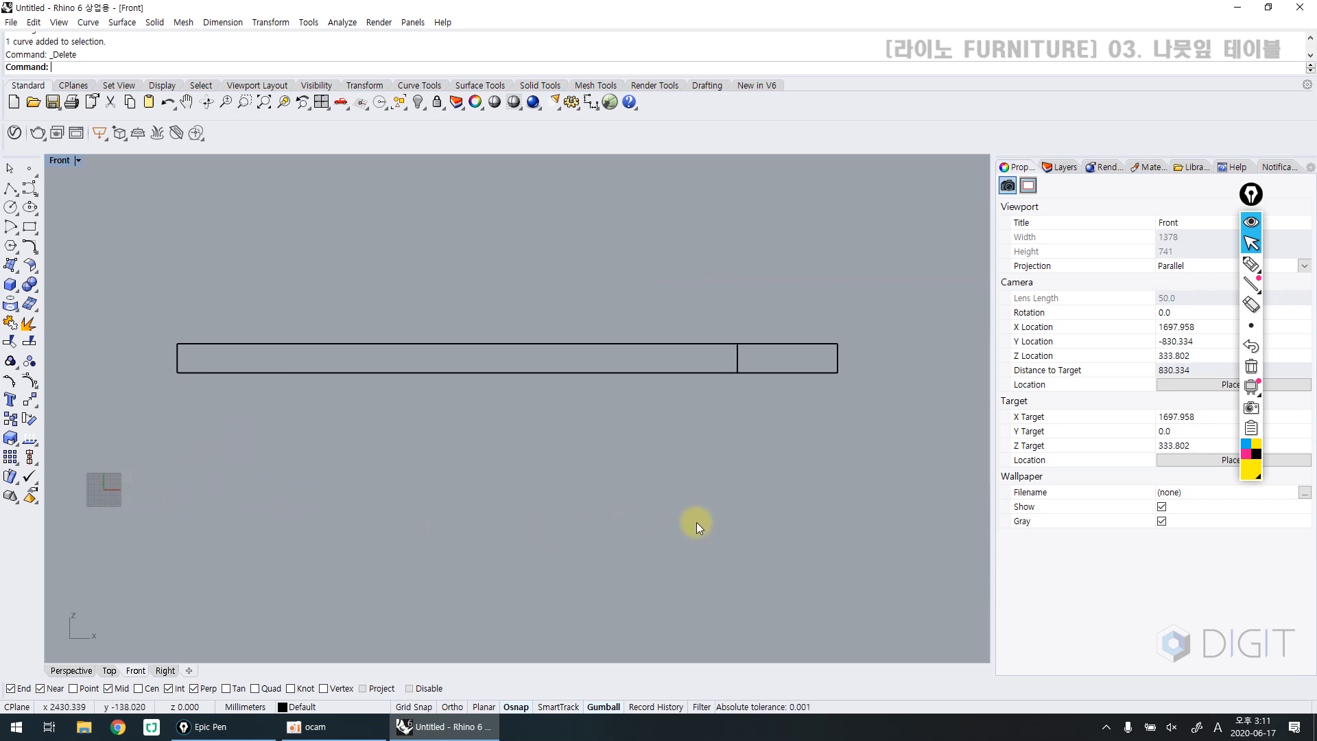
{"action": "type", "text": "Line"}
{"action": "key", "text": "Return"}
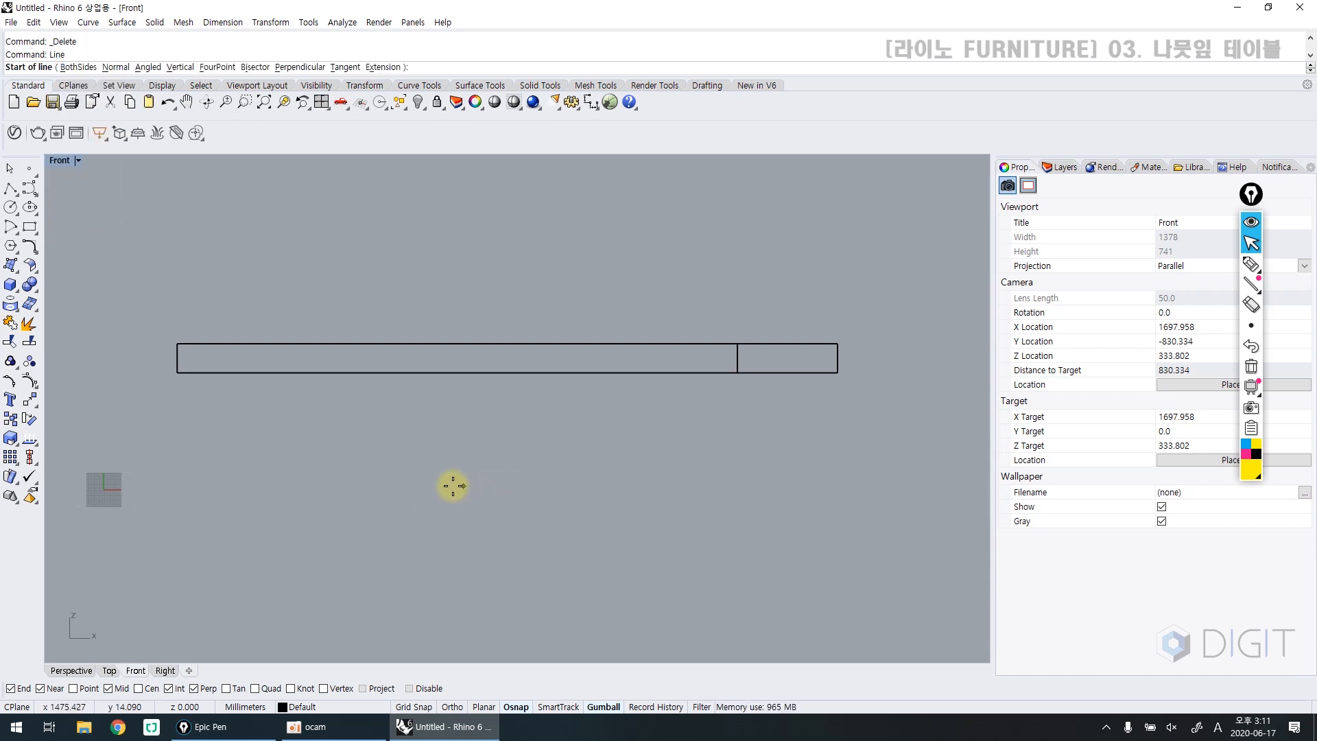
{"action": "type", "text": "0"}
{"action": "key", "text": "Return"}
{"action": "type", "text": "0"}
{"action": "key", "text": "BackSpace"}
{"action": "scroll", "coordinate": [395, 476], "scroll_direction": "down", "scroll_amount": 2}
{"action": "key", "text": "F8"}
{"action": "left_click", "coordinate": [851, 469]}
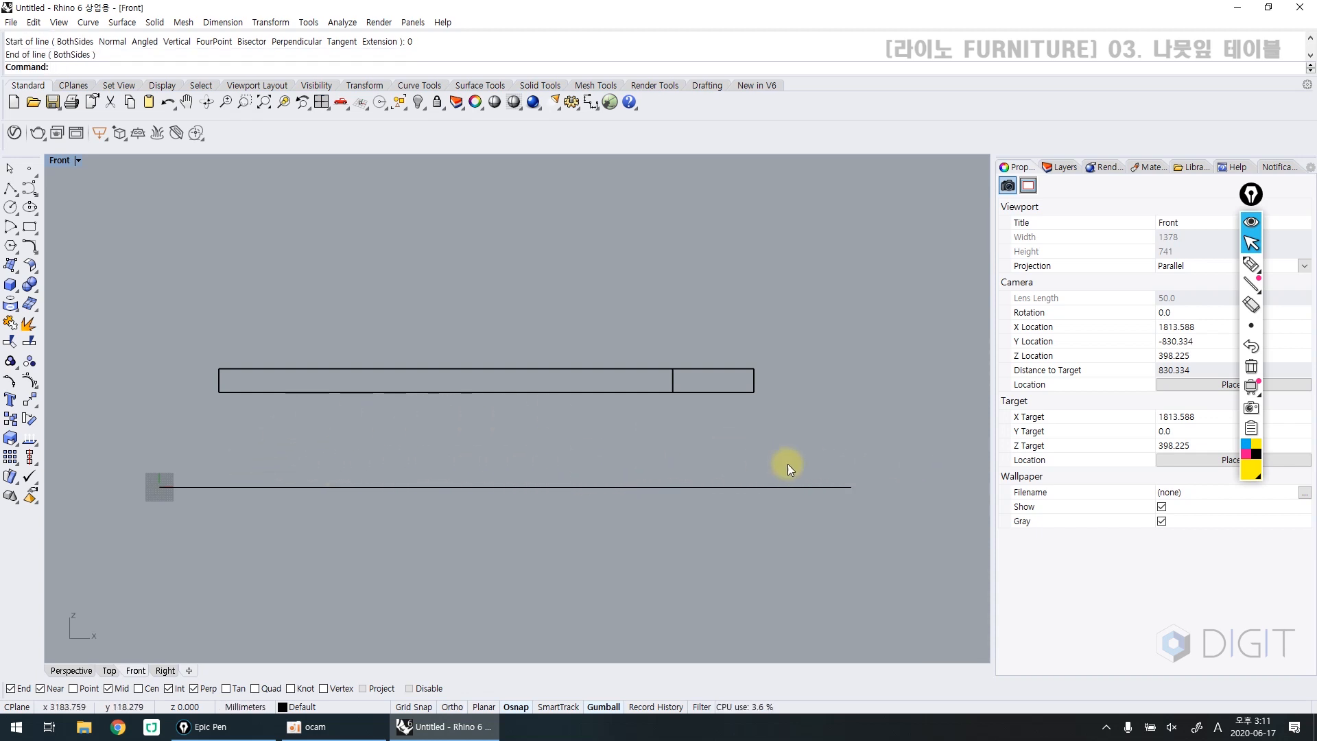
Step: Mark points on the ground line and tabletop underside with the Epic Pen overlay, and sketch a support arch through them
{"action": "scroll", "coordinate": [361, 434], "scroll_direction": "up", "scroll_amount": 4}
{"action": "right_click_drag", "start_coordinate": [361, 434], "coordinate": [318, 431]}
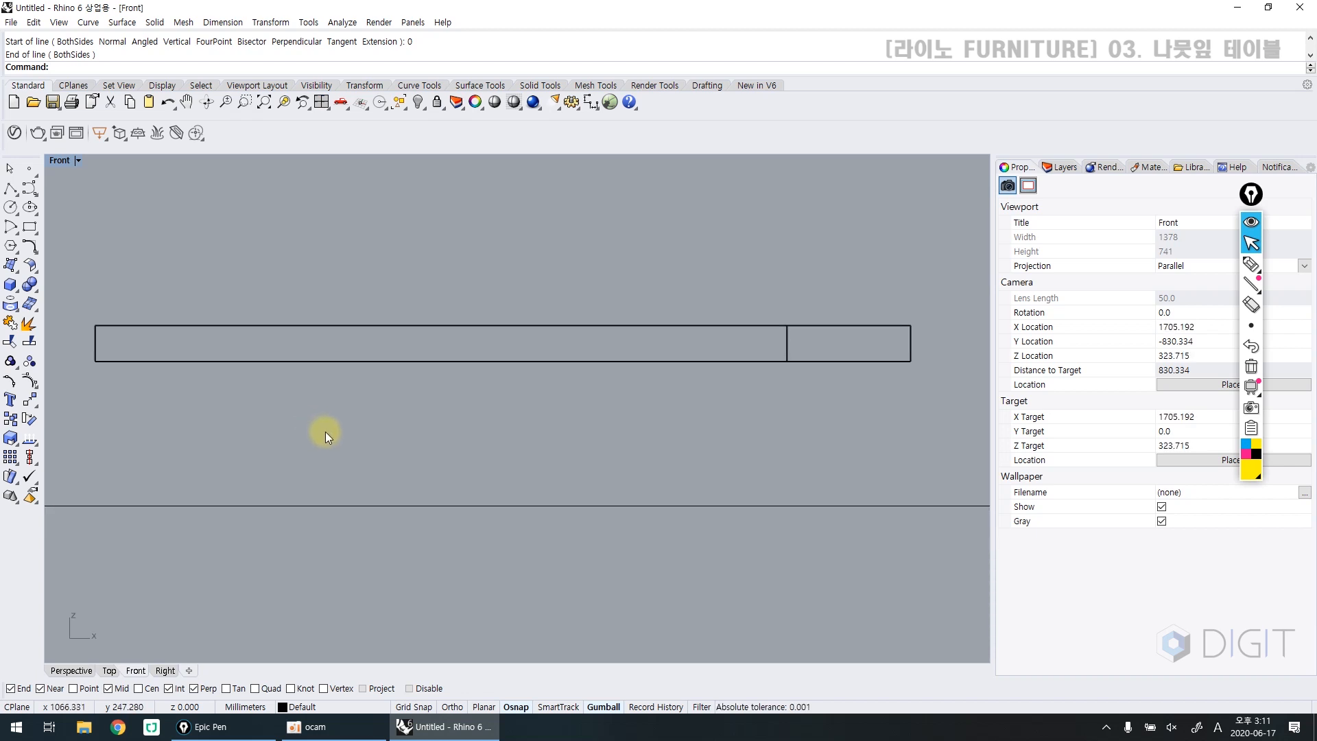
{"action": "left_click", "coordinate": [1252, 264]}
{"action": "mouse_move", "coordinate": [124, 503]}
{"action": "left_mouse_down"}
{"action": "mouse_move", "coordinate": [115, 515]}
{"action": "mouse_move", "coordinate": [127, 515]}
{"action": "mouse_move", "coordinate": [118, 509]}
{"action": "left_mouse_up"}
{"action": "left_click", "coordinate": [262, 362]}
{"action": "left_click", "coordinate": [449, 357]}
{"action": "left_click_drag", "start_coordinate": [623, 360], "coordinate": [636, 360]}
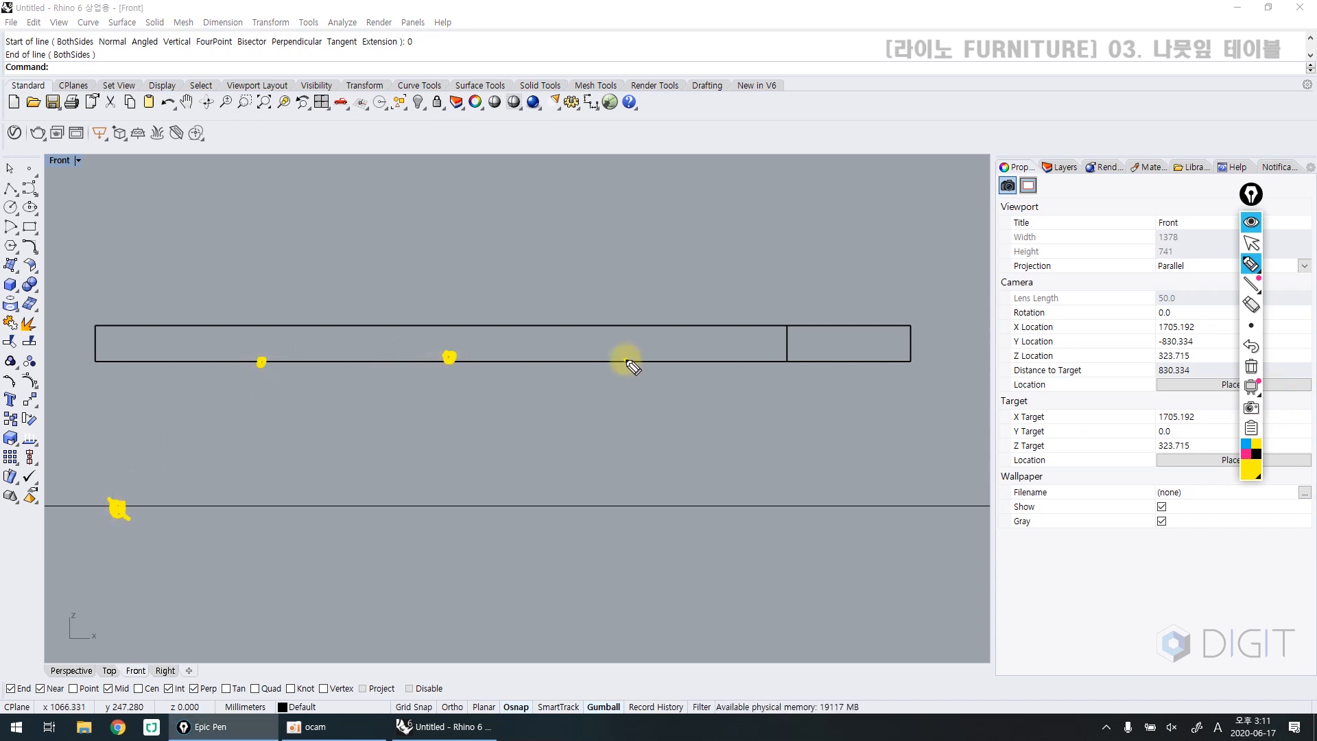
{"action": "left_click_drag", "start_coordinate": [872, 501], "coordinate": [885, 501]}
{"action": "mouse_move", "coordinate": [118, 515]}
{"action": "left_mouse_down"}
{"action": "mouse_move", "coordinate": [148, 467]}
{"action": "mouse_move", "coordinate": [249, 390]}
{"action": "mouse_move", "coordinate": [349, 360]}
{"action": "mouse_move", "coordinate": [644, 368]}
{"action": "mouse_move", "coordinate": [862, 507]}
{"action": "left_mouse_up"}
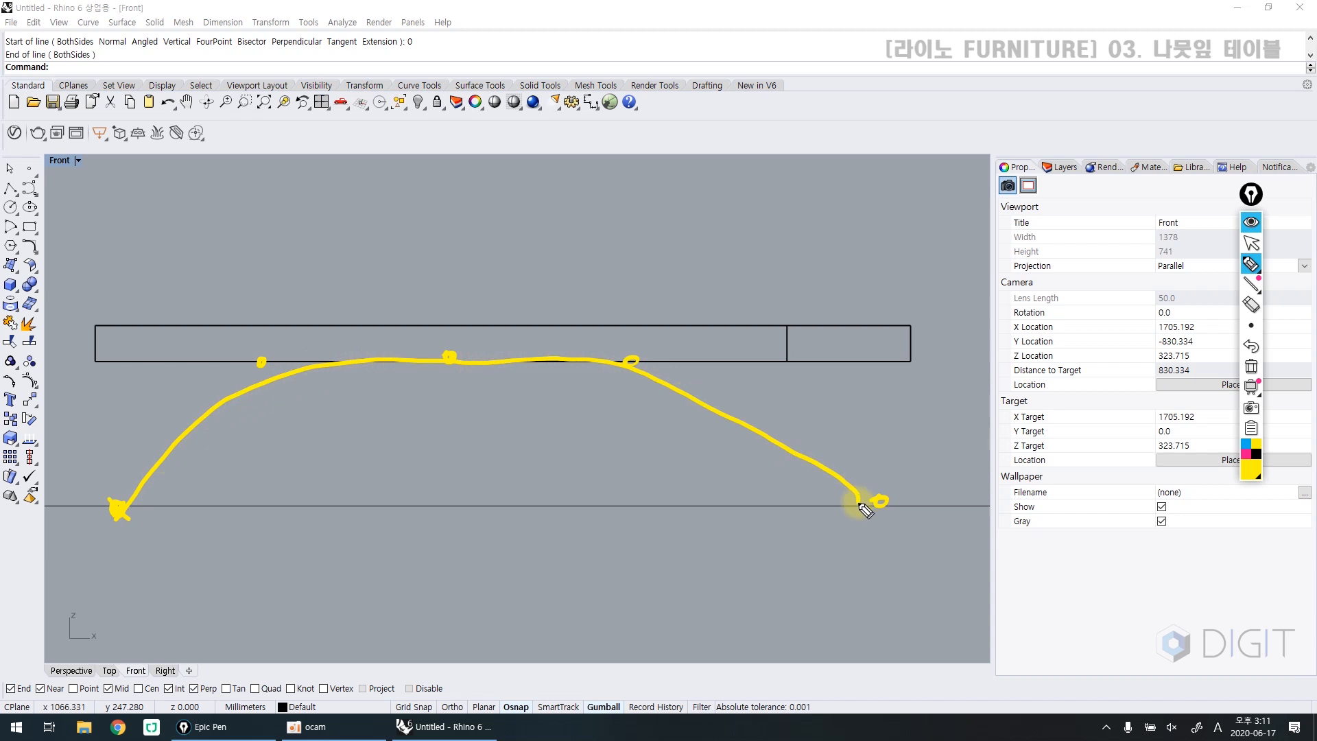
{"action": "left_click", "coordinate": [707, 364]}
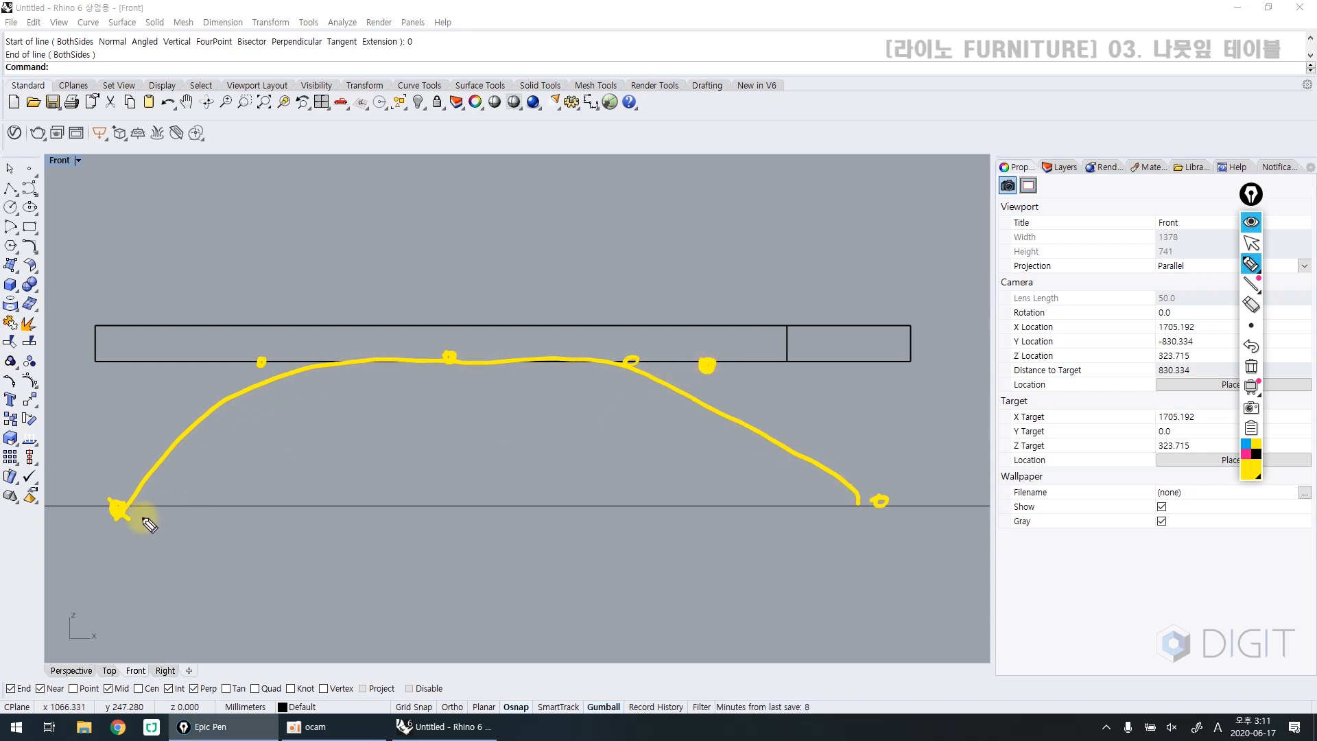
Step: Tick each marked arch point, retrace the support arch, and circle its crown under the tabletop with the pen
{"action": "left_click_drag", "start_coordinate": [96, 482], "coordinate": [118, 472]}
{"action": "left_click_drag", "start_coordinate": [270, 333], "coordinate": [287, 330]}
{"action": "left_click_drag", "start_coordinate": [441, 334], "coordinate": [463, 333]}
{"action": "left_click_drag", "start_coordinate": [605, 341], "coordinate": [623, 341]}
{"action": "left_click_drag", "start_coordinate": [706, 343], "coordinate": [728, 341]}
{"action": "left_click_drag", "start_coordinate": [873, 482], "coordinate": [890, 478]}
{"action": "mouse_move", "coordinate": [118, 506]}
{"action": "left_mouse_down"}
{"action": "mouse_move", "coordinate": [249, 412]}
{"action": "mouse_move", "coordinate": [370, 362]}
{"action": "mouse_move", "coordinate": [480, 359]}
{"action": "mouse_move", "coordinate": [619, 364]}
{"action": "mouse_move", "coordinate": [733, 410]}
{"action": "mouse_move", "coordinate": [851, 488]}
{"action": "mouse_move", "coordinate": [854, 515]}
{"action": "left_mouse_up"}
{"action": "left_click_drag", "start_coordinate": [544, 398], "coordinate": [525, 408]}
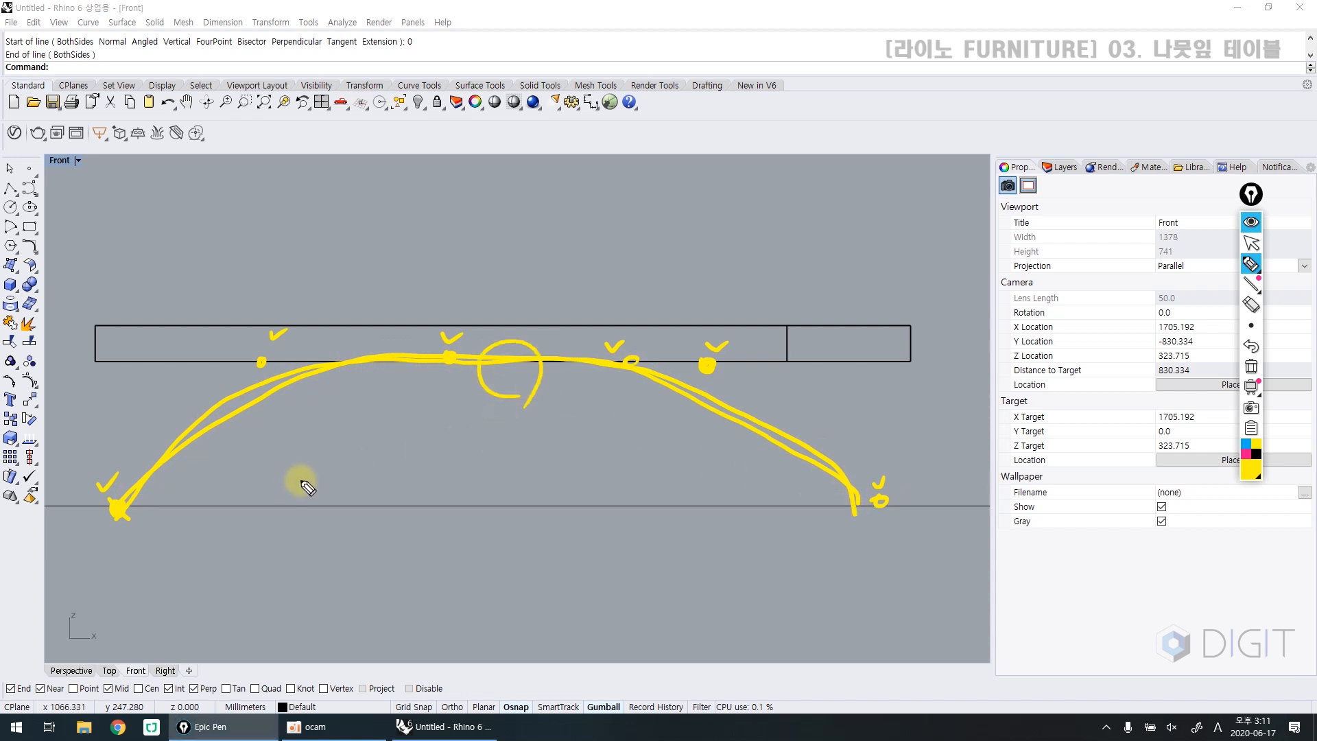
Step: Sketch the inner arch with feet on the ground line, circle the Near object snap, and clear all pen markings
{"action": "mouse_move", "coordinate": [118, 508]}
{"action": "left_mouse_down"}
{"action": "mouse_move", "coordinate": [159, 506]}
{"action": "mouse_move", "coordinate": [353, 413]}
{"action": "left_mouse_up"}
{"action": "mouse_move", "coordinate": [560, 406]}
{"action": "left_mouse_down"}
{"action": "mouse_move", "coordinate": [706, 470]}
{"action": "mouse_move", "coordinate": [857, 509]}
{"action": "left_mouse_up"}
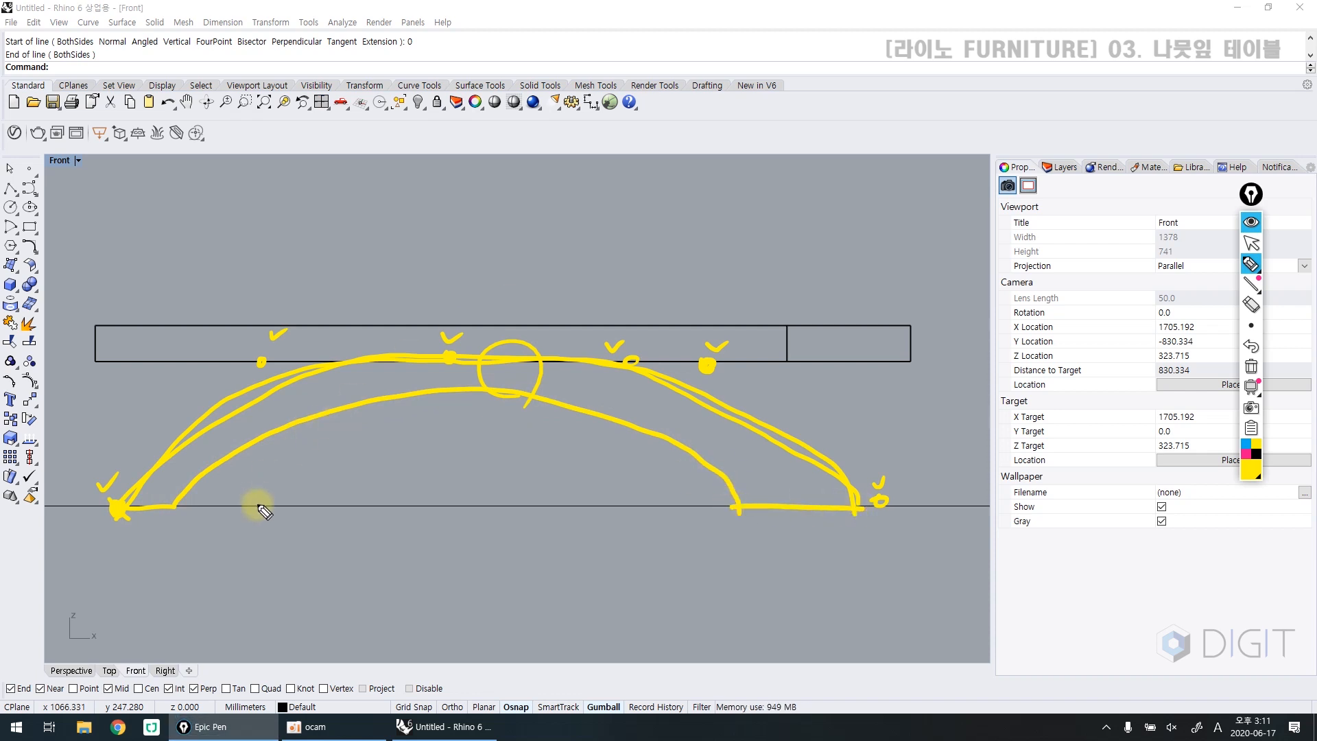
{"action": "mouse_move", "coordinate": [63, 664]}
{"action": "left_mouse_down"}
{"action": "mouse_move", "coordinate": [38, 680]}
{"action": "mouse_move", "coordinate": [69, 699]}
{"action": "left_mouse_up"}
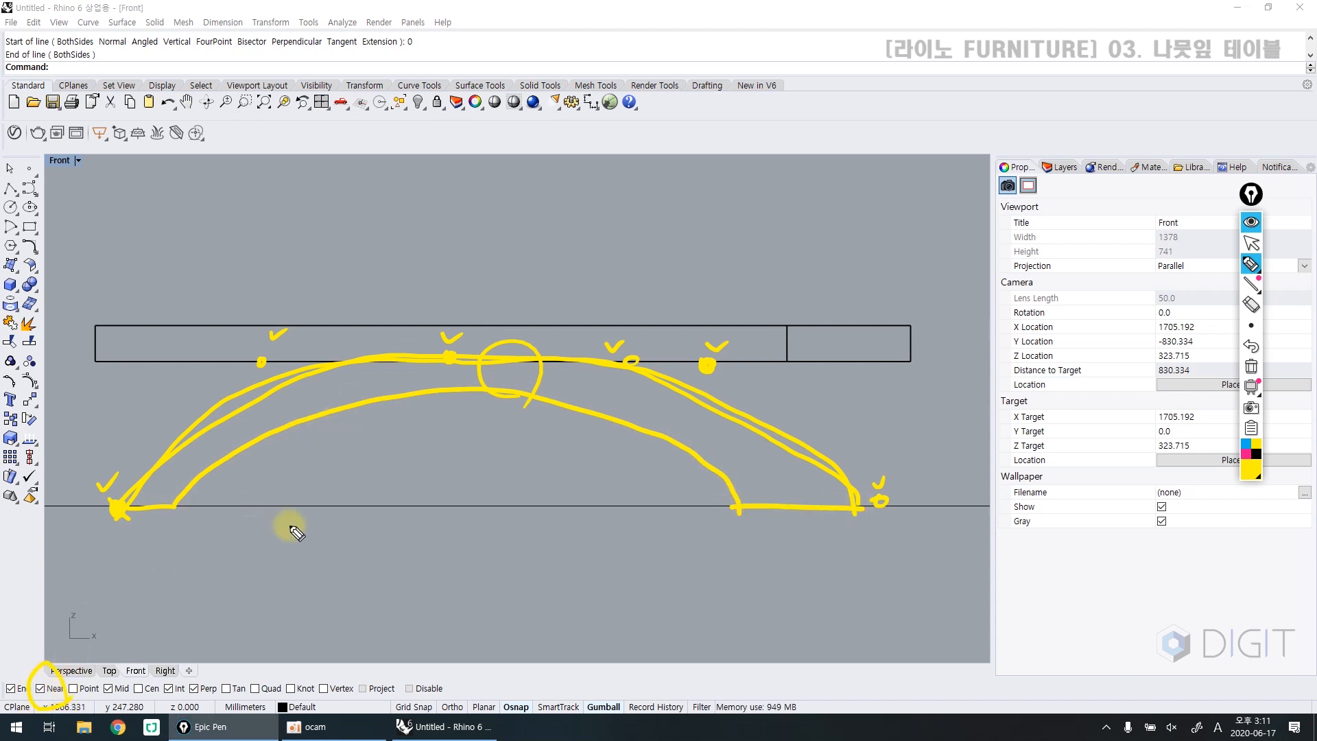
{"action": "key", "text": "ctrl+shift+7"}
{"action": "key", "text": "ctrl+shift+2"}
{"action": "left_click", "coordinate": [324, 428]}
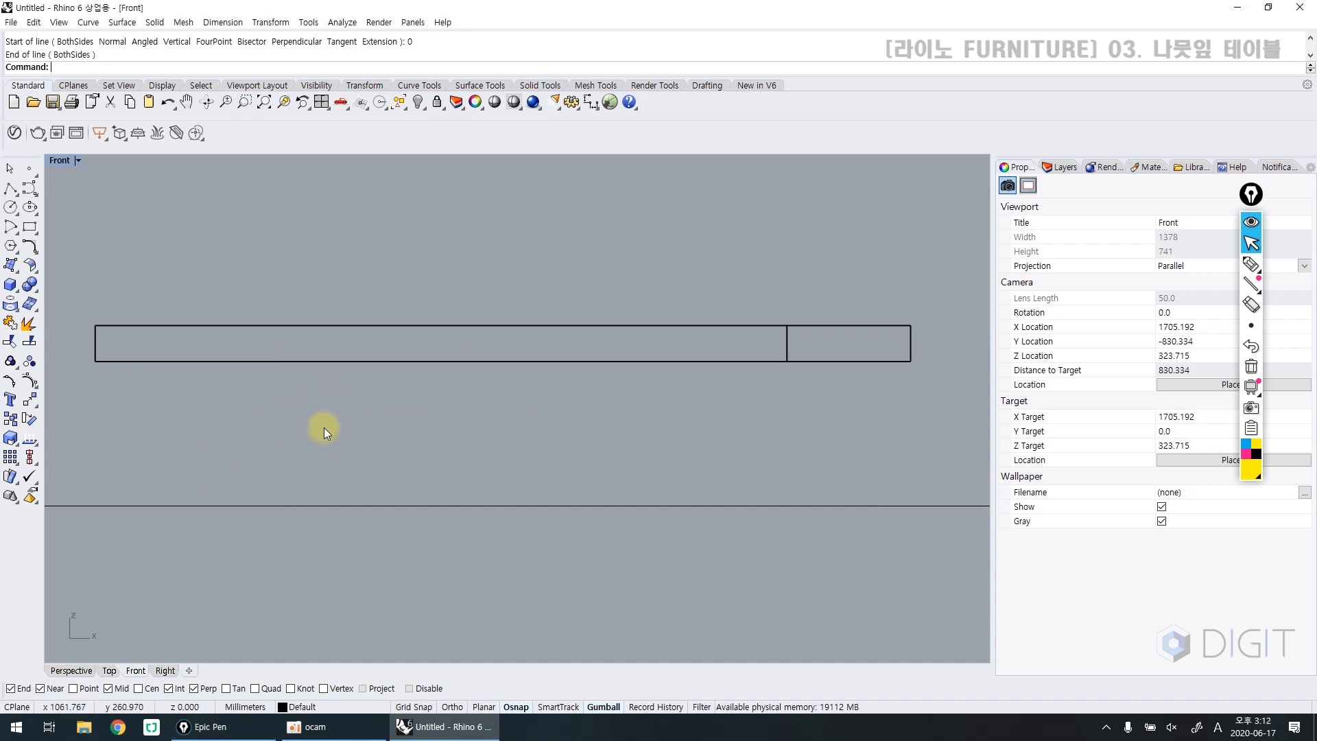
Step: In the Front view, draw a degree-3 arch curve from the ground line through four points on the tabletop underside and back to the ground line
{"action": "type", "text": "Curve"}
{"action": "key", "text": "Return"}
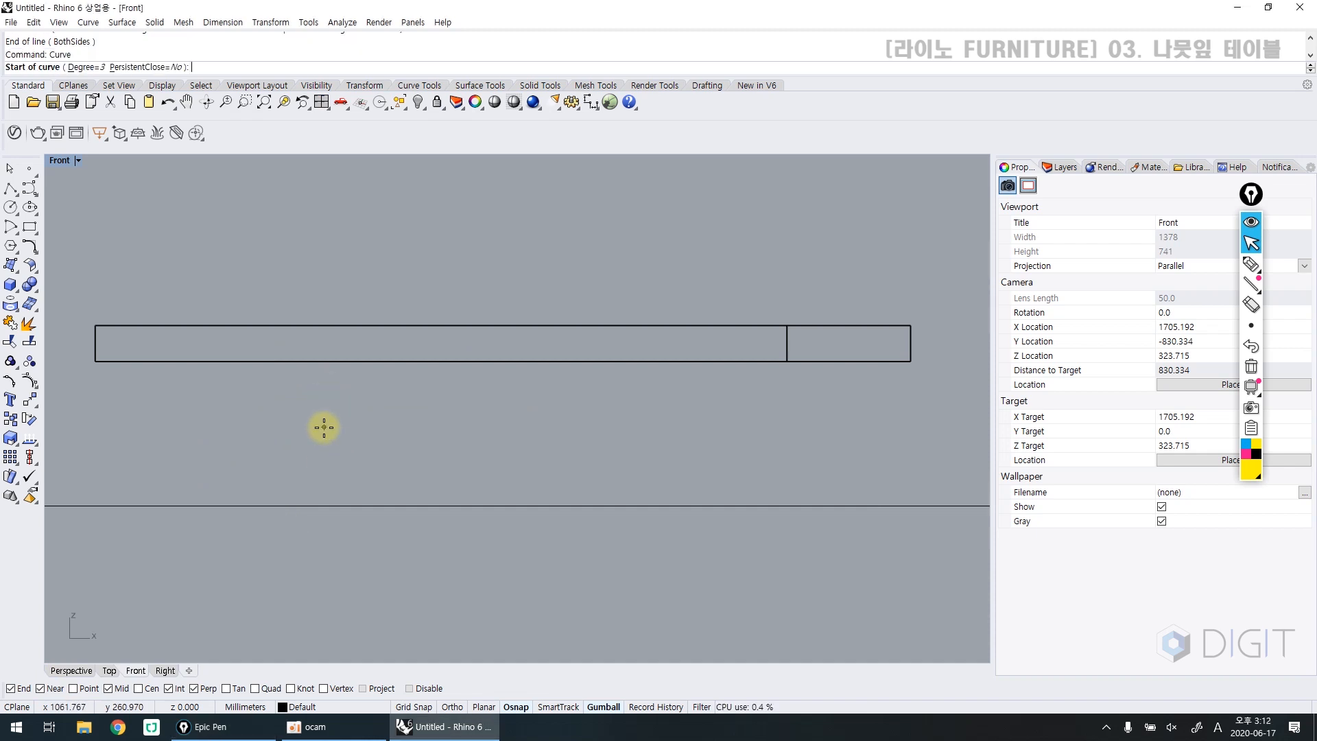
{"action": "scroll", "coordinate": [324, 427], "scroll_direction": "down", "scroll_amount": 1}
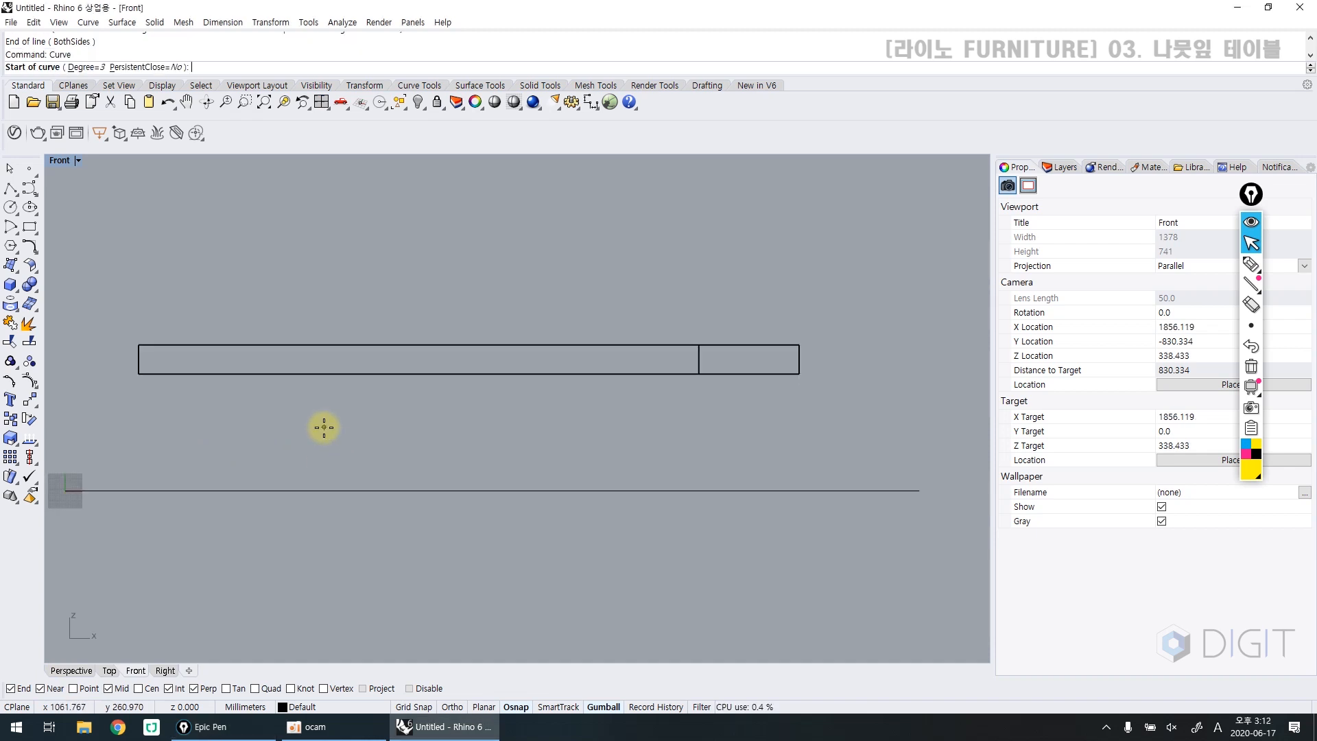
{"action": "left_click", "coordinate": [153, 488]}
{"action": "left_click", "coordinate": [268, 375]}
{"action": "left_click", "coordinate": [415, 374]}
{"action": "left_click", "coordinate": [567, 375]}
{"action": "scroll", "coordinate": [567, 381], "scroll_direction": "down", "scroll_amount": 1}
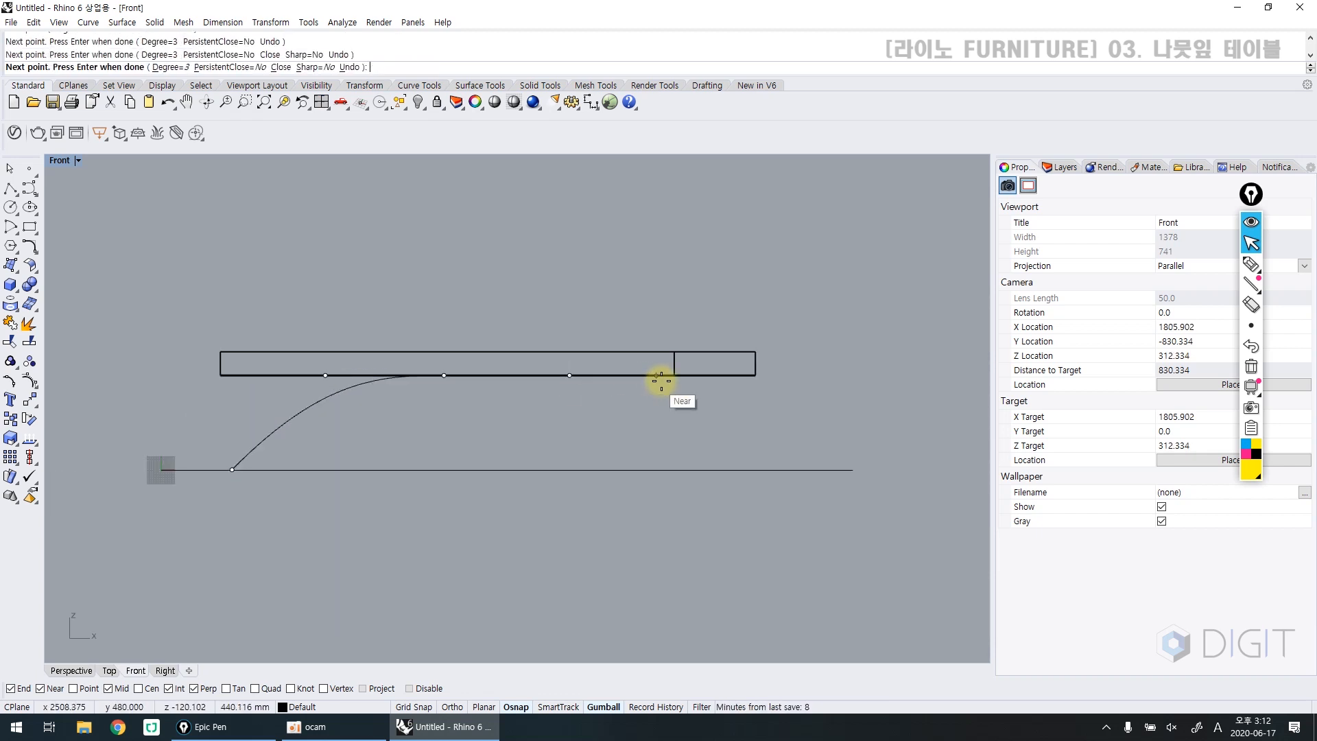
{"action": "left_click", "coordinate": [674, 378]}
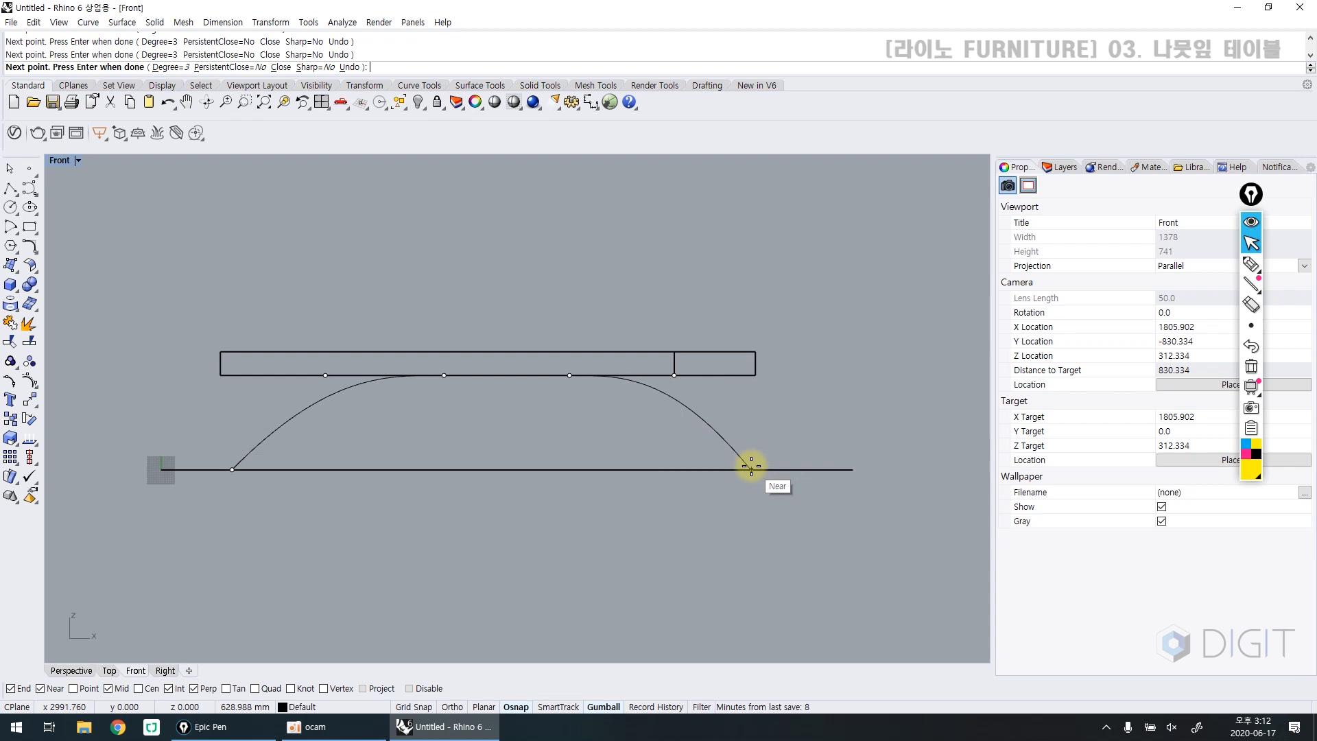
{"action": "left_click", "coordinate": [776, 467]}
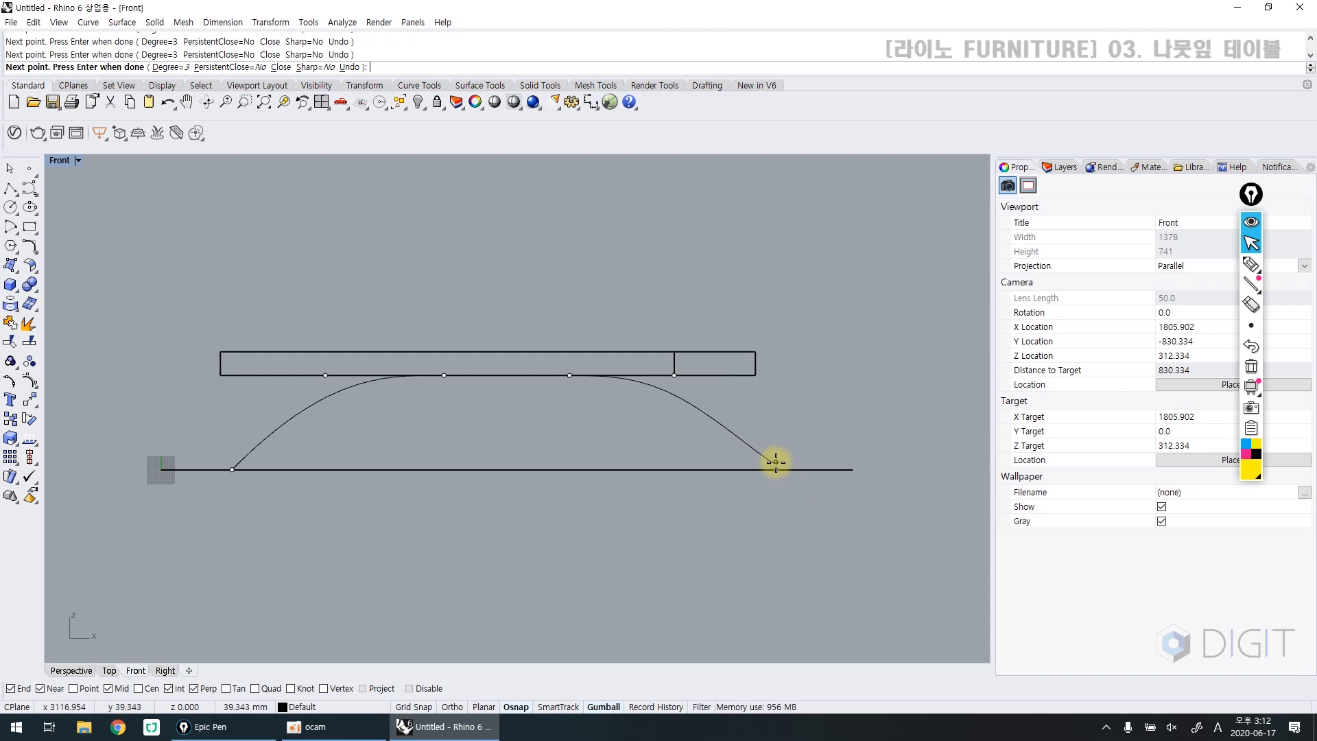
{"action": "key", "text": "Return"}
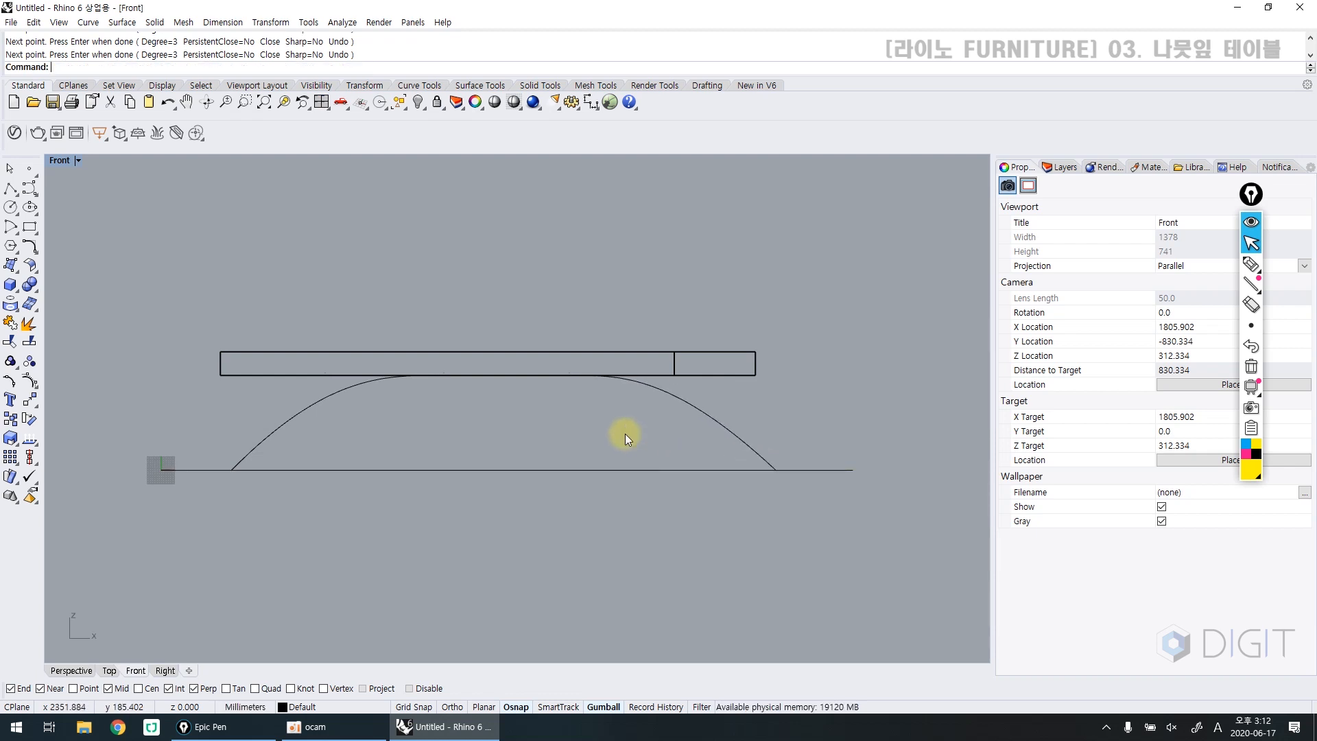
Step: Select the arch to show its control points and examine it beside the tabletop in the Perspective view
{"action": "scroll", "coordinate": [779, 425], "scroll_direction": "up", "scroll_amount": 2}
{"action": "left_click_drag", "start_coordinate": [780, 424], "coordinate": [624, 446]}
{"action": "right_click_drag", "start_coordinate": [382, 404], "coordinate": [440, 407]}
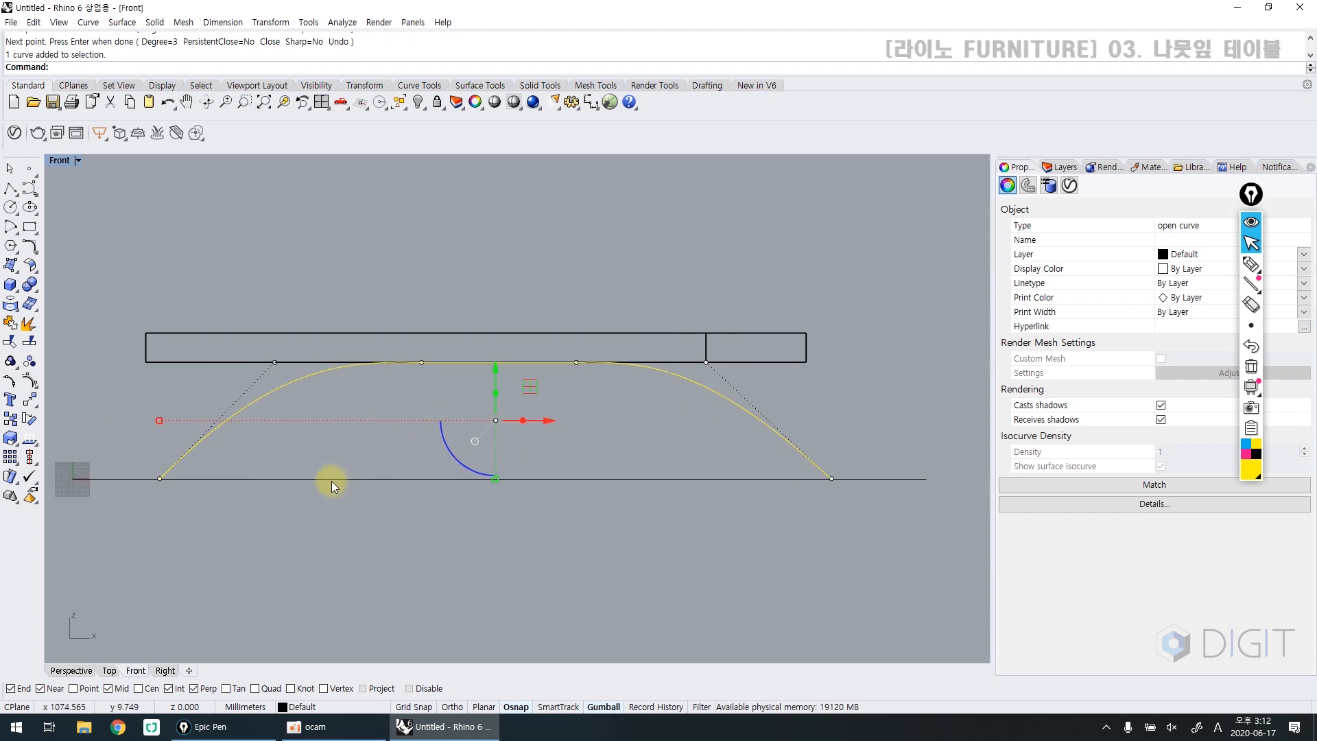
{"action": "left_click", "coordinate": [68, 669]}
{"action": "right_click_drag", "start_coordinate": [361, 500], "coordinate": [469, 491]}
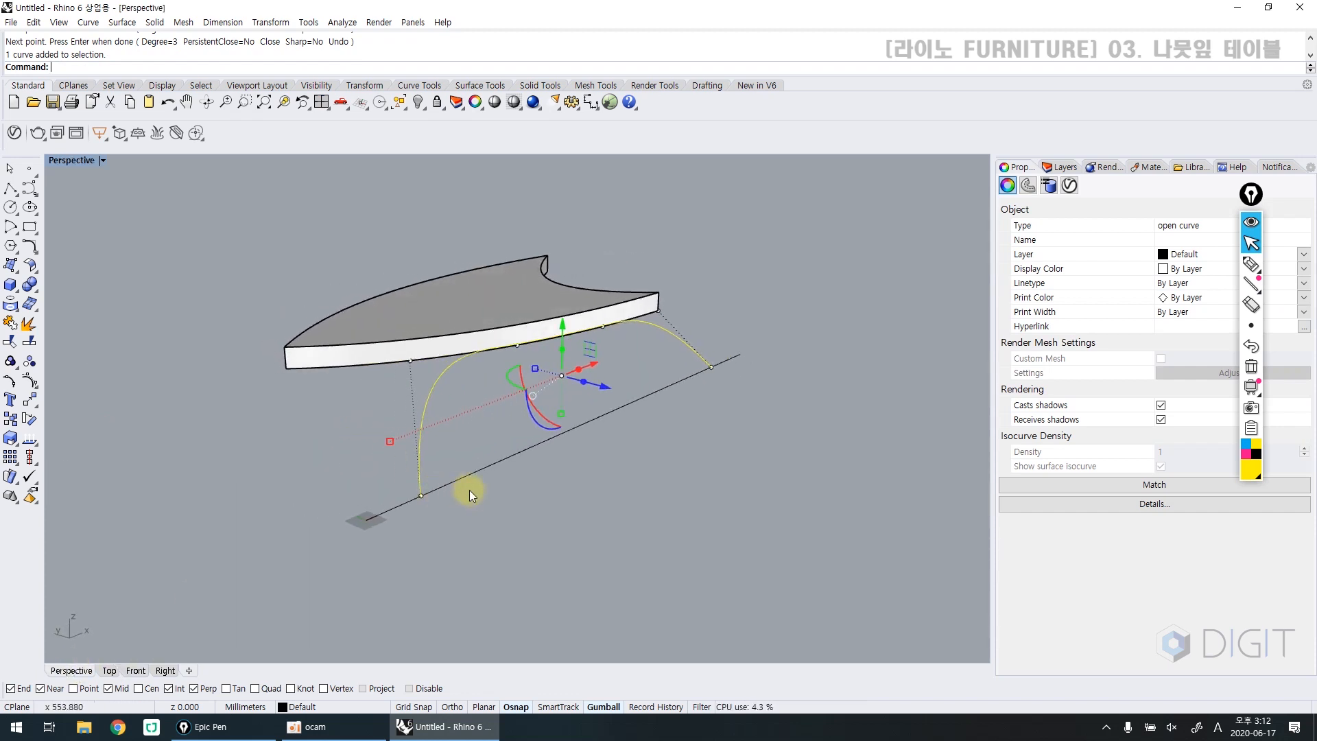
{"action": "left_click", "coordinate": [471, 492]}
{"action": "scroll", "coordinate": [530, 355], "scroll_direction": "up", "scroll_amount": 4}
{"action": "right_click_drag", "start_coordinate": [529, 354], "coordinate": [420, 321]}
{"action": "scroll", "coordinate": [459, 326], "scroll_direction": "down", "scroll_amount": 2}
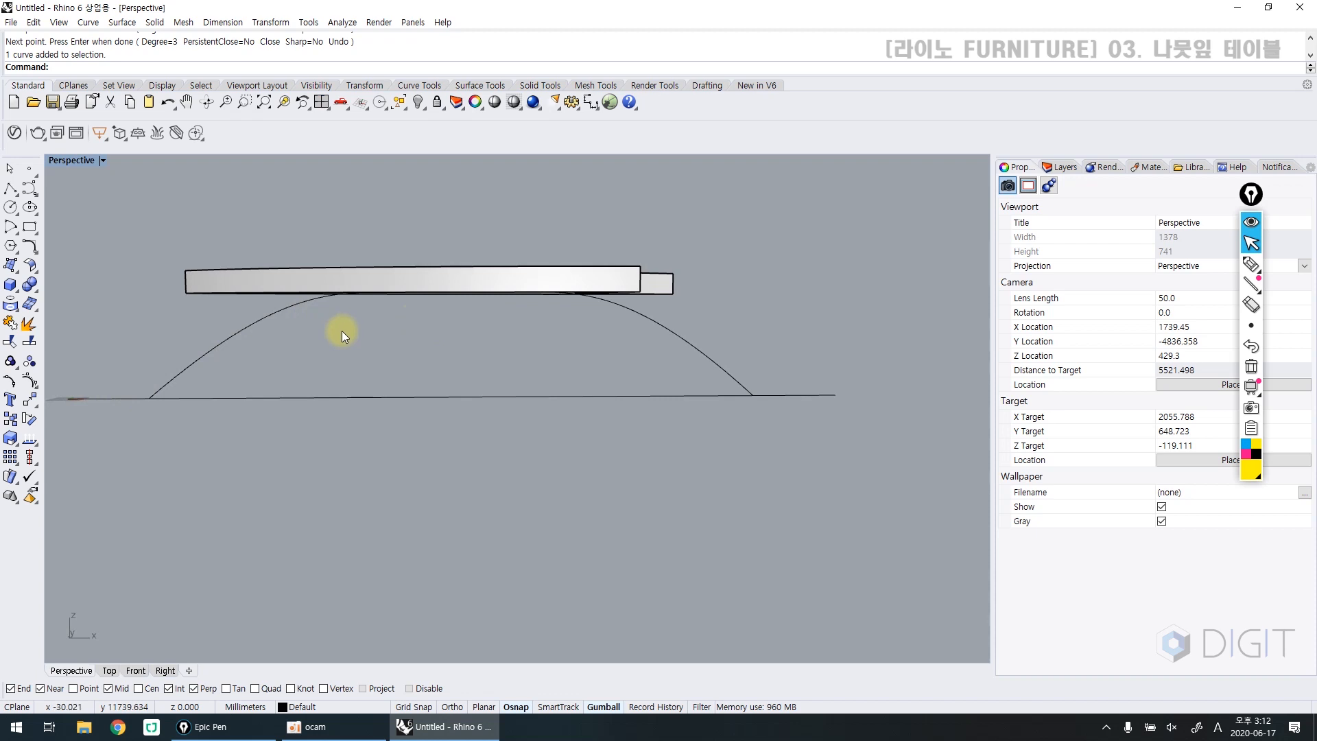
Step: Examine from several angles where the arch's upper control points sit along the tabletop's curved underside edge
{"action": "right_click_drag", "start_coordinate": [342, 330], "coordinate": [579, 298]}
{"action": "left_click", "coordinate": [532, 327]}
{"action": "scroll", "coordinate": [487, 298], "scroll_direction": "up", "scroll_amount": 3}
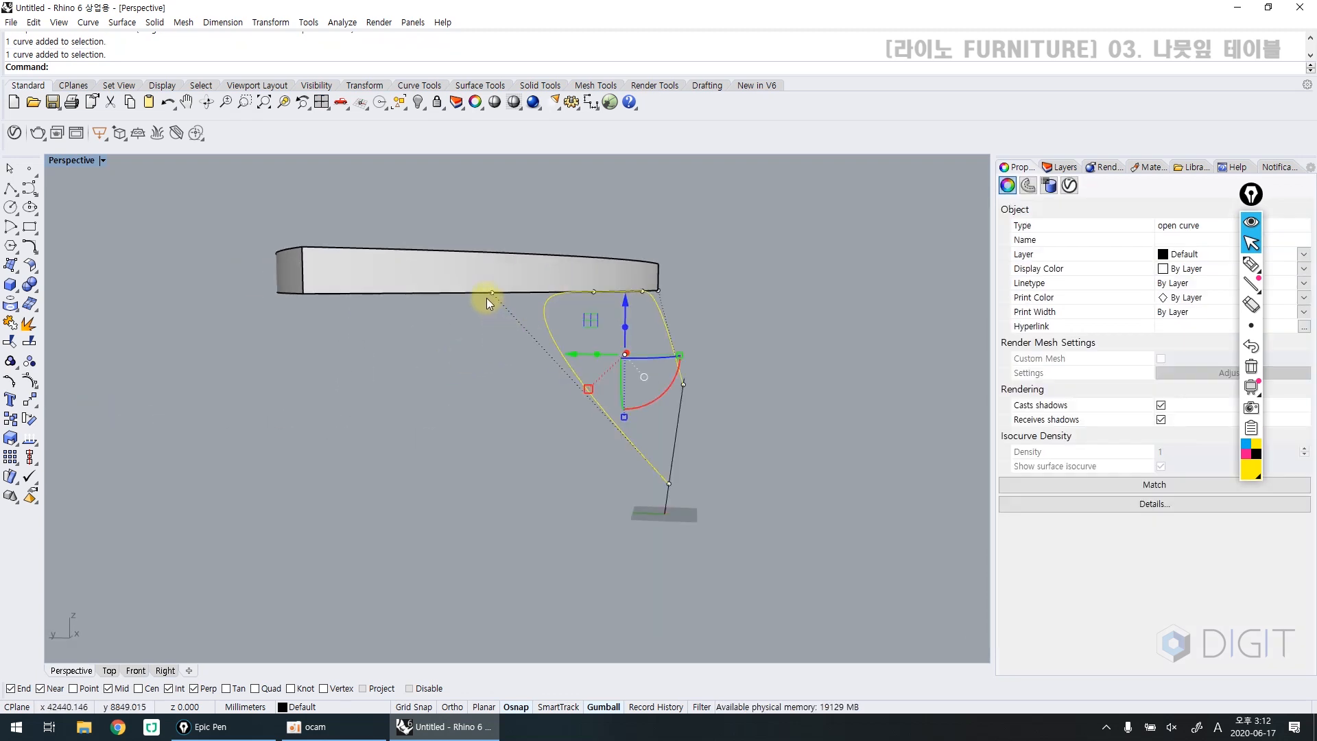
{"action": "left_click", "coordinate": [492, 293]}
{"action": "right_click_drag", "start_coordinate": [510, 278], "coordinate": [675, 378]}
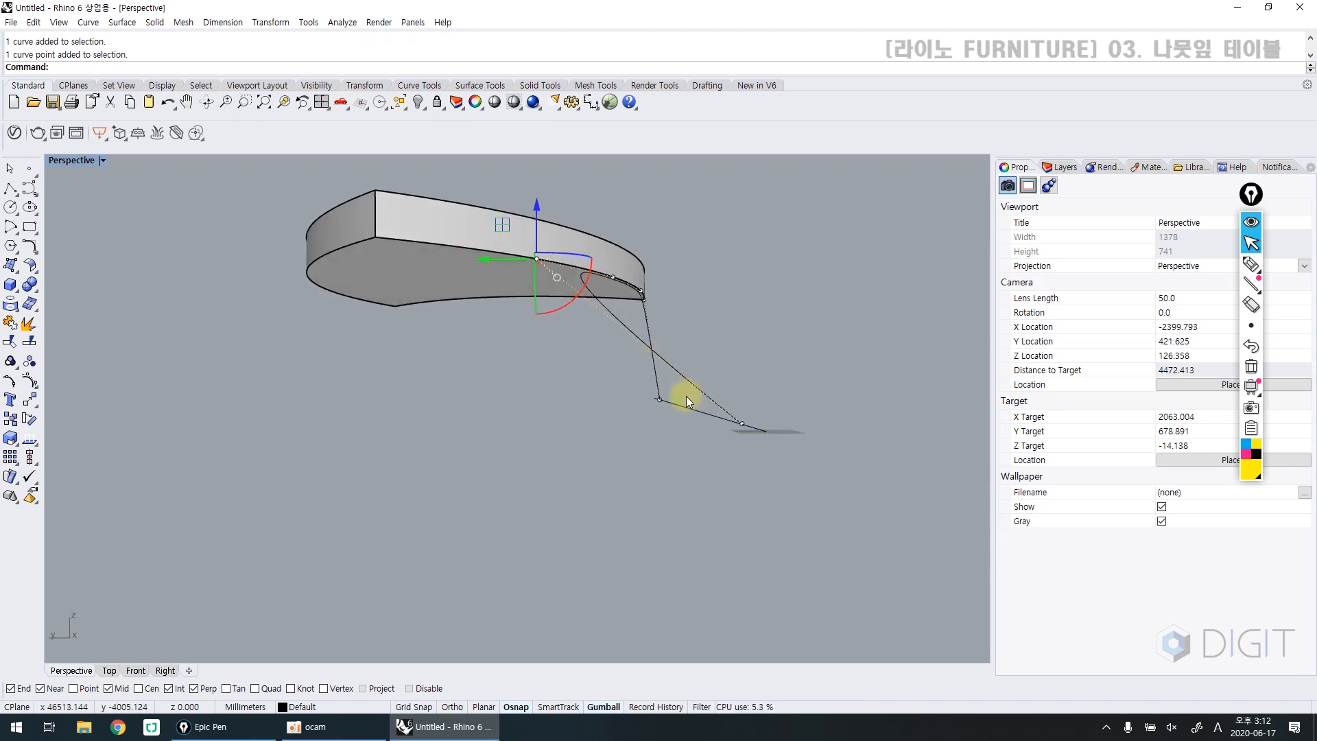
{"action": "right_click_drag", "start_coordinate": [739, 439], "coordinate": [397, 542]}
{"action": "right_click_drag", "start_coordinate": [285, 374], "coordinate": [283, 273]}
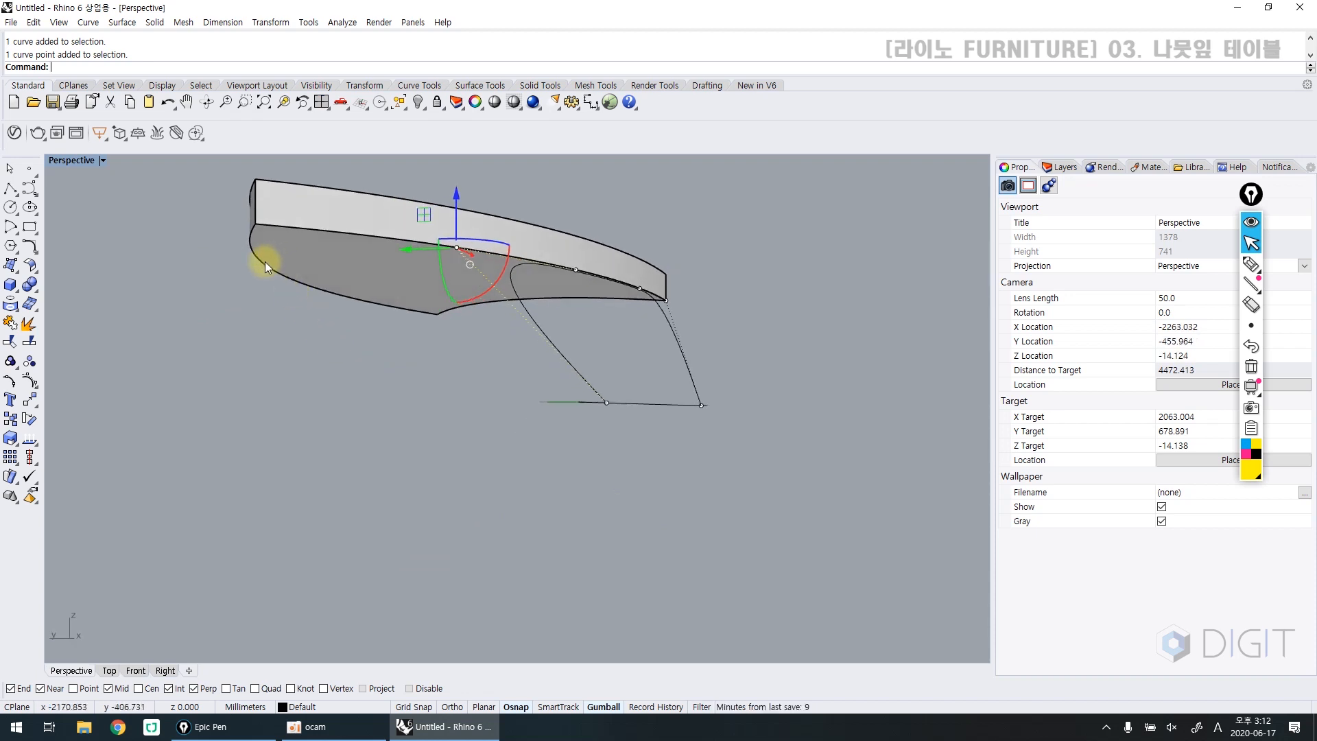
{"action": "right_click_drag", "start_coordinate": [264, 261], "coordinate": [505, 373]}
Step: Delete the support arch curve and return to the Front view
{"action": "left_click", "coordinate": [484, 376]}
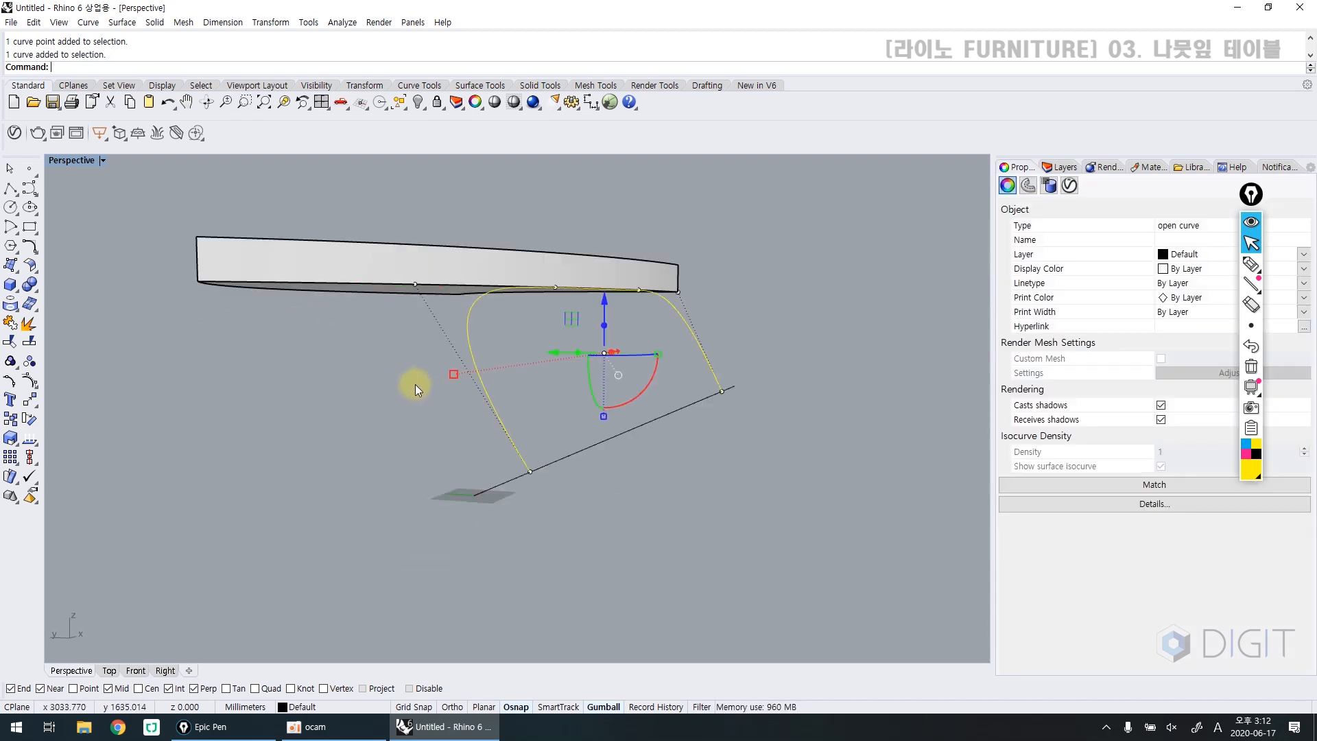
{"action": "key", "text": "Delete"}
{"action": "left_click", "coordinate": [136, 671]}
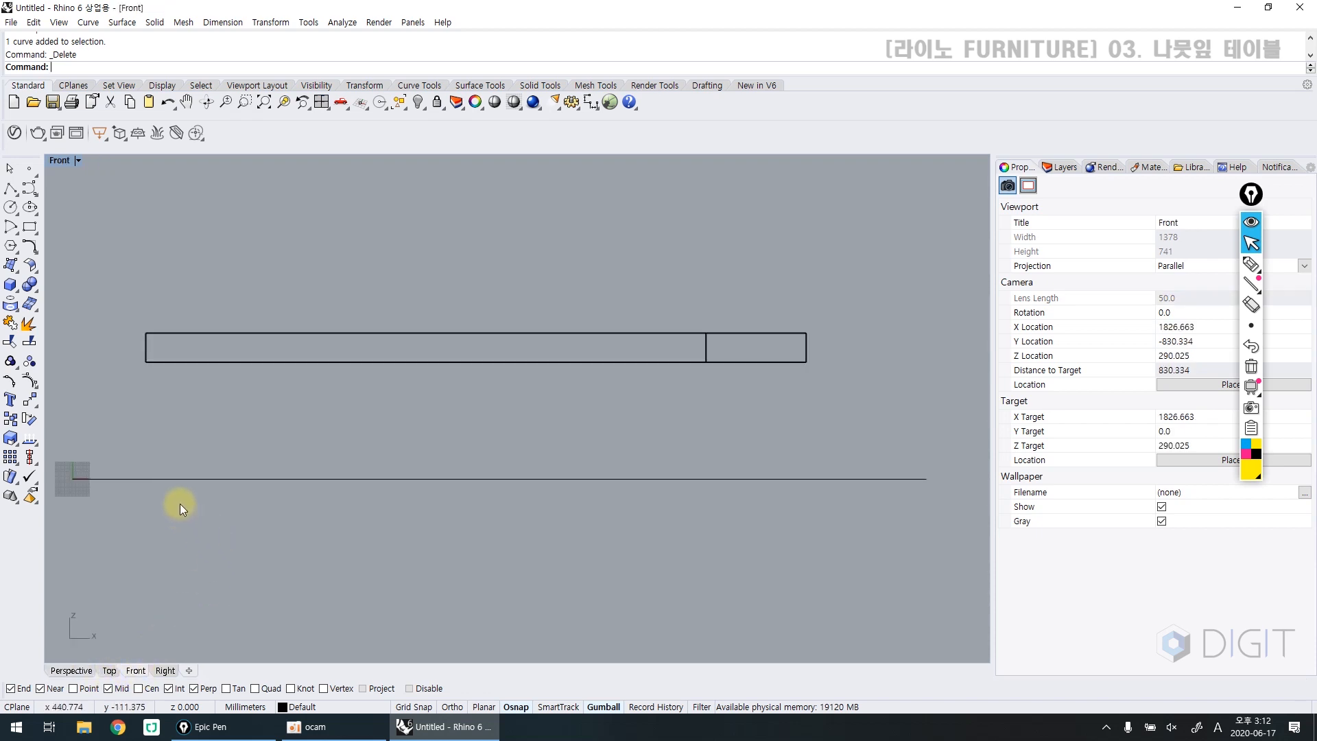
Step: Enable the Project object snap so that snapped points land on the Front construction plane
{"action": "right_click_drag", "start_coordinate": [83, 467], "coordinate": [146, 455]}
{"action": "scroll", "coordinate": [165, 439], "scroll_direction": "up", "scroll_amount": 5}
{"action": "left_click_drag", "start_coordinate": [205, 378], "coordinate": [427, 580]}
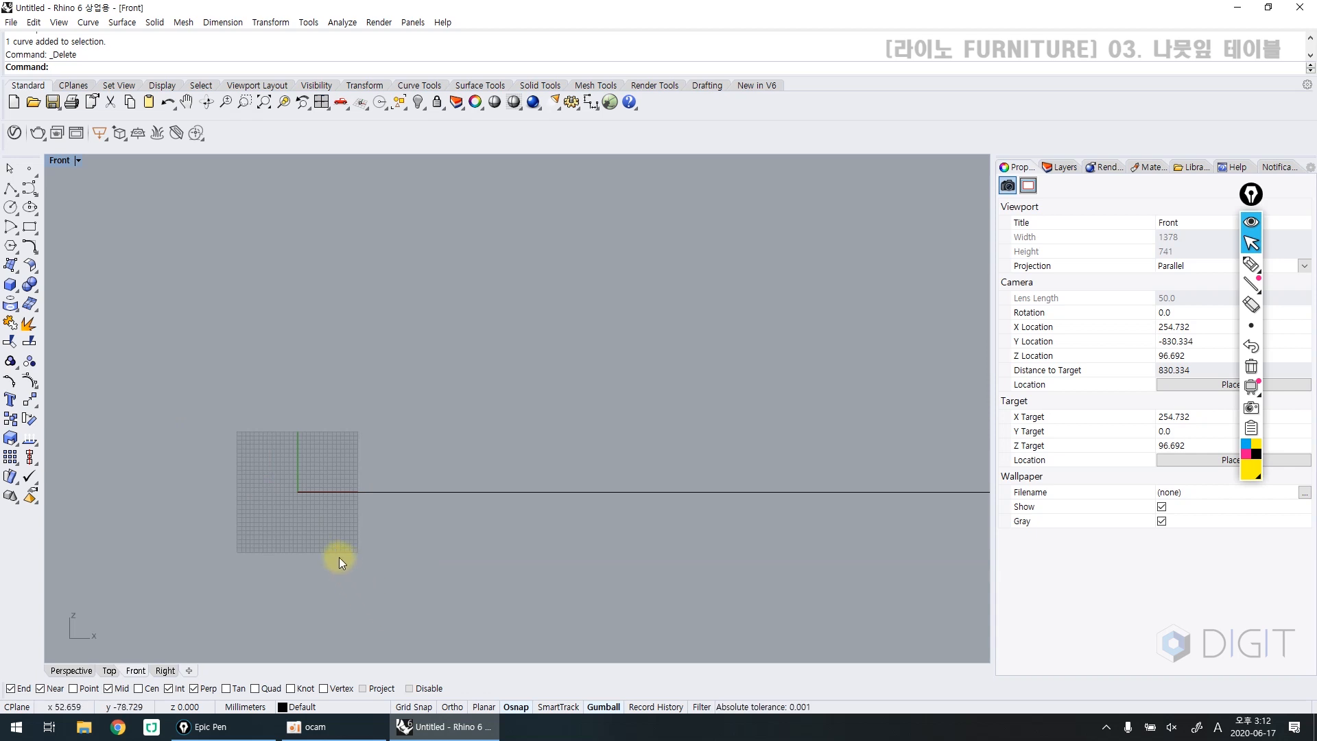
{"action": "left_click_drag", "start_coordinate": [191, 391], "coordinate": [427, 611]}
{"action": "scroll", "coordinate": [426, 607], "scroll_direction": "down", "scroll_amount": 16}
{"action": "right_click_drag", "start_coordinate": [451, 589], "coordinate": [356, 507]}
{"action": "scroll", "coordinate": [360, 516], "scroll_direction": "up", "scroll_amount": 4}
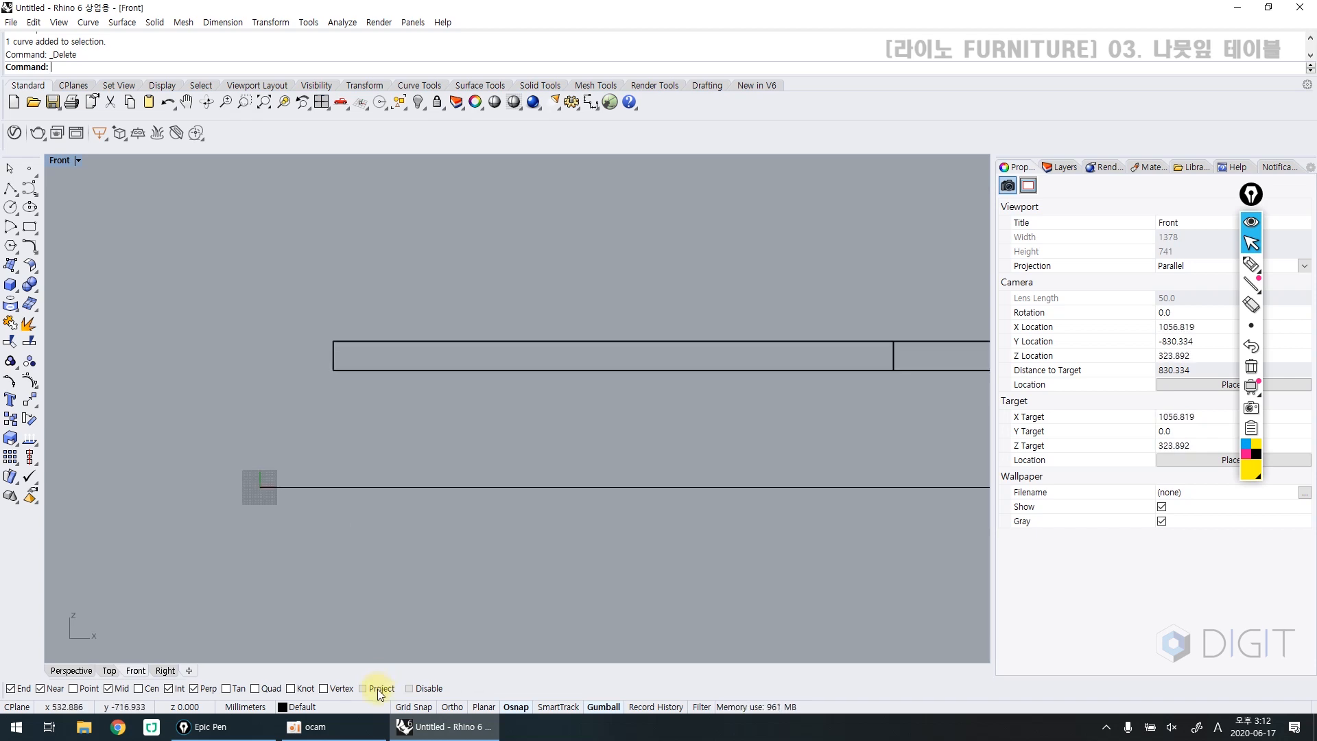
{"action": "right_click_drag", "start_coordinate": [413, 597], "coordinate": [338, 598]}
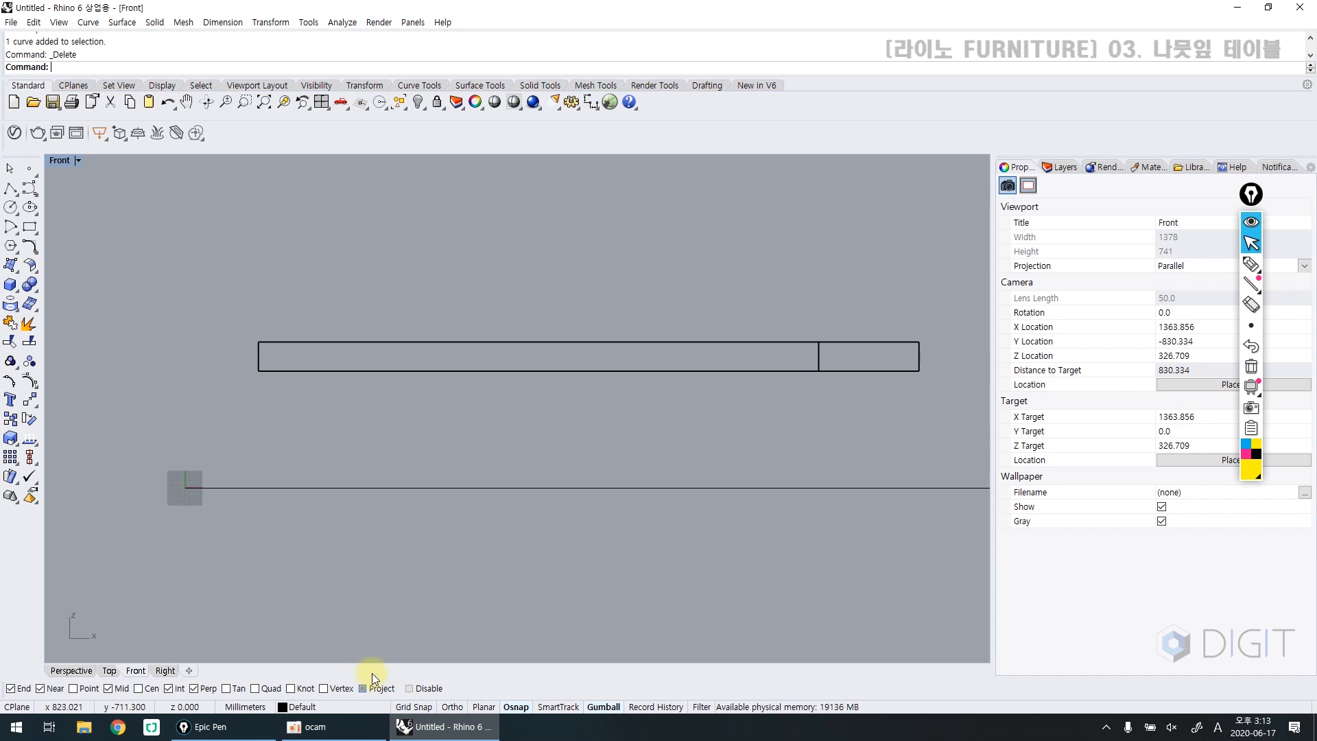
{"action": "right_click_drag", "start_coordinate": [428, 626], "coordinate": [382, 627]}
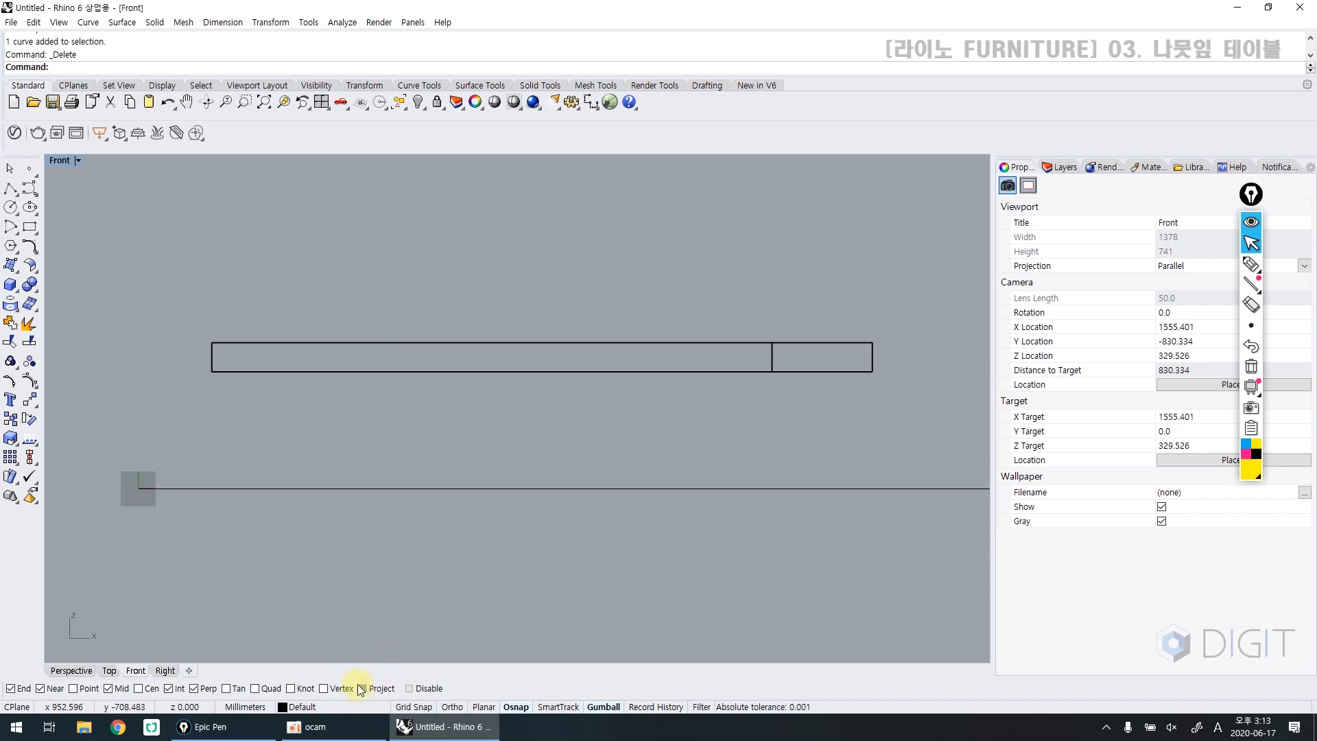
{"action": "right_click_drag", "start_coordinate": [350, 594], "coordinate": [311, 569]}
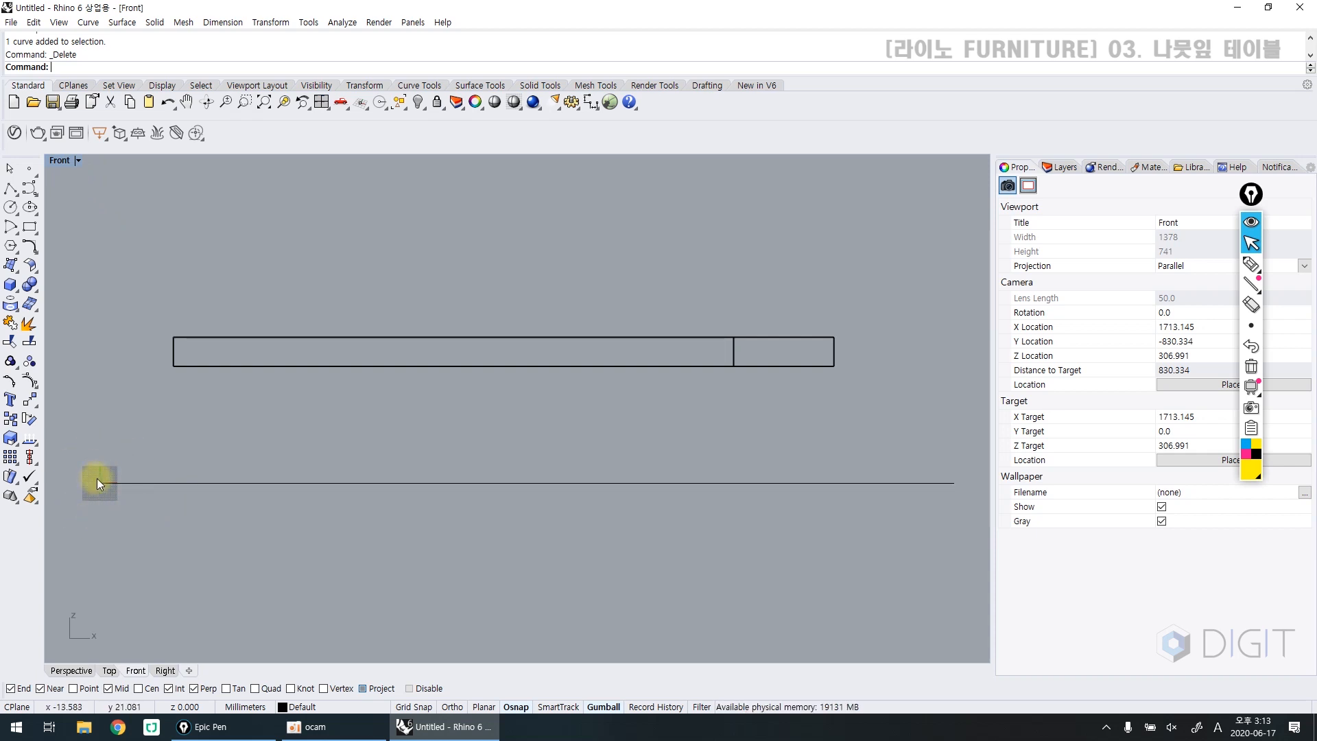
Step: Restore the four-viewport layout, adjust the Perspective view of the tabletop, and make the Front viewport active
{"action": "double_click", "coordinate": [59, 162]}
{"action": "scroll", "coordinate": [166, 512], "scroll_direction": "up", "scroll_amount": 3}
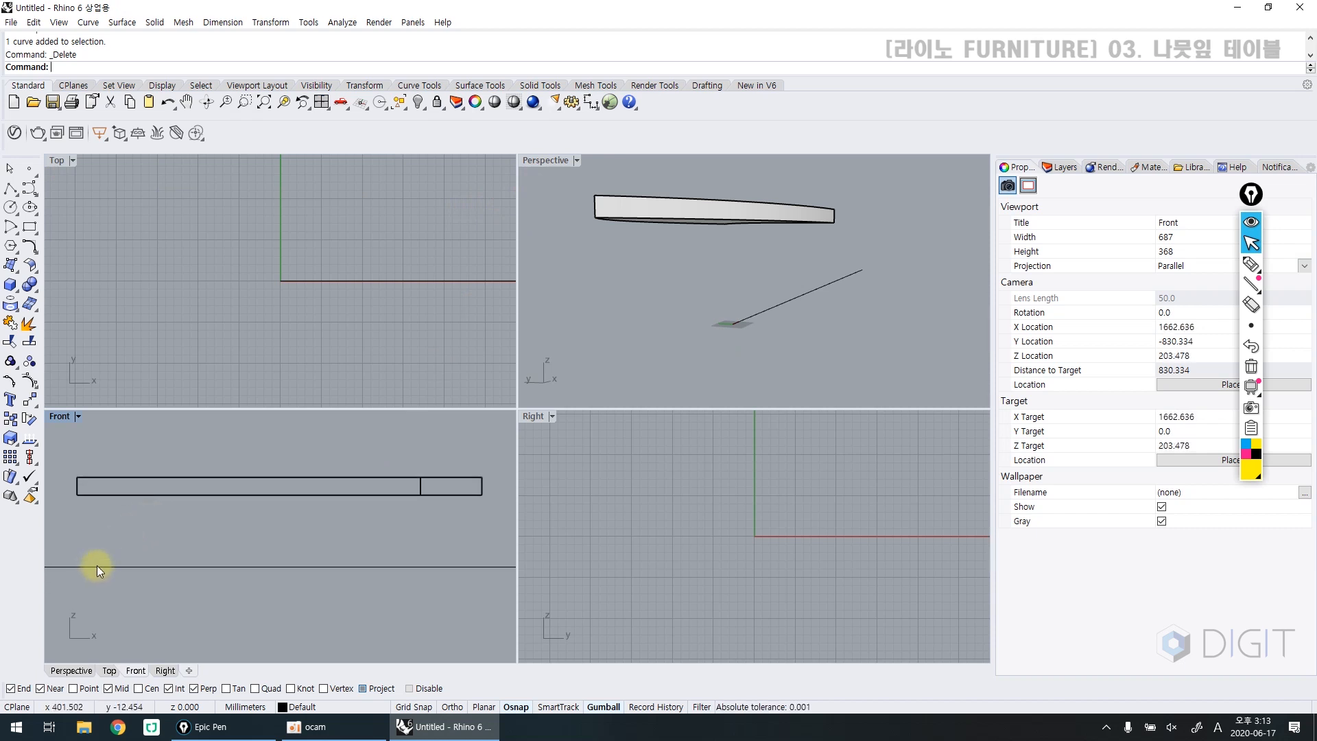
{"action": "mouse_move", "coordinate": [638, 270]}
{"action": "right_mouse_down"}
{"action": "mouse_move", "coordinate": [658, 282]}
{"action": "mouse_move", "coordinate": [643, 272]}
{"action": "right_mouse_up"}
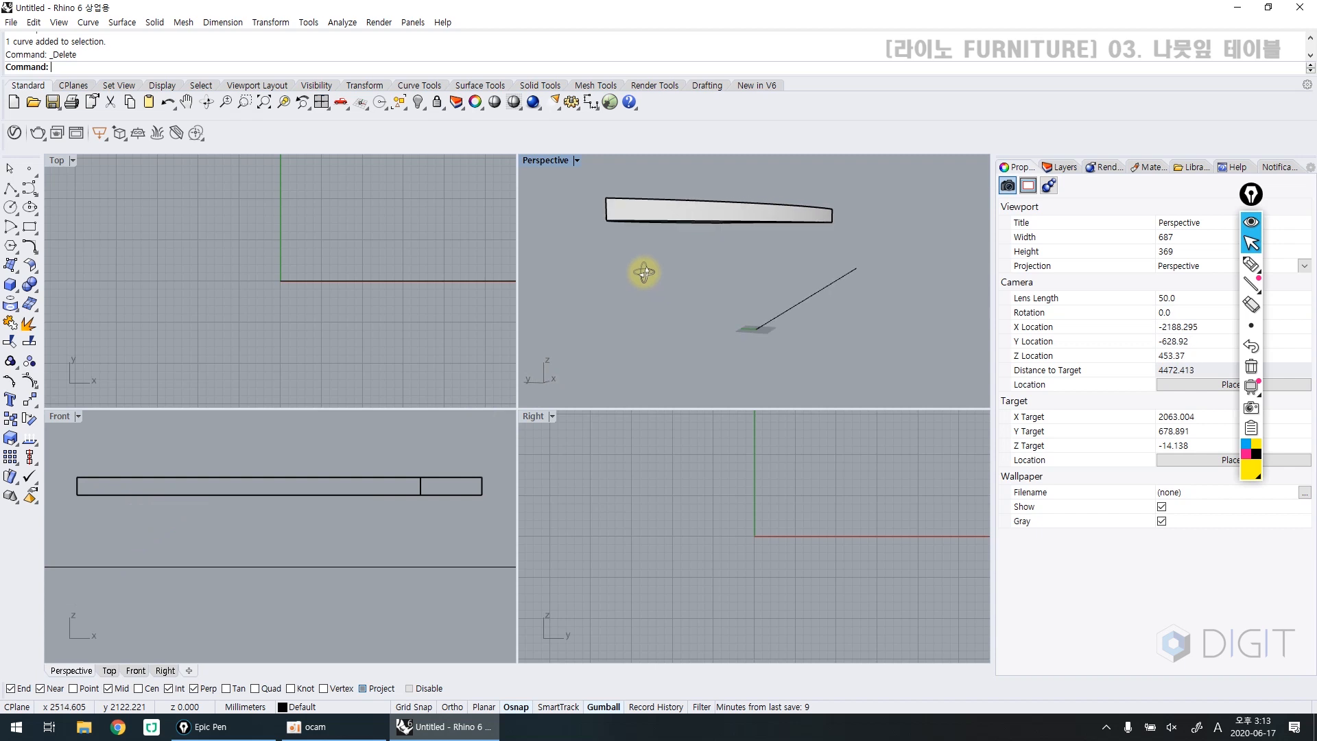
{"action": "left_click", "coordinate": [335, 461]}
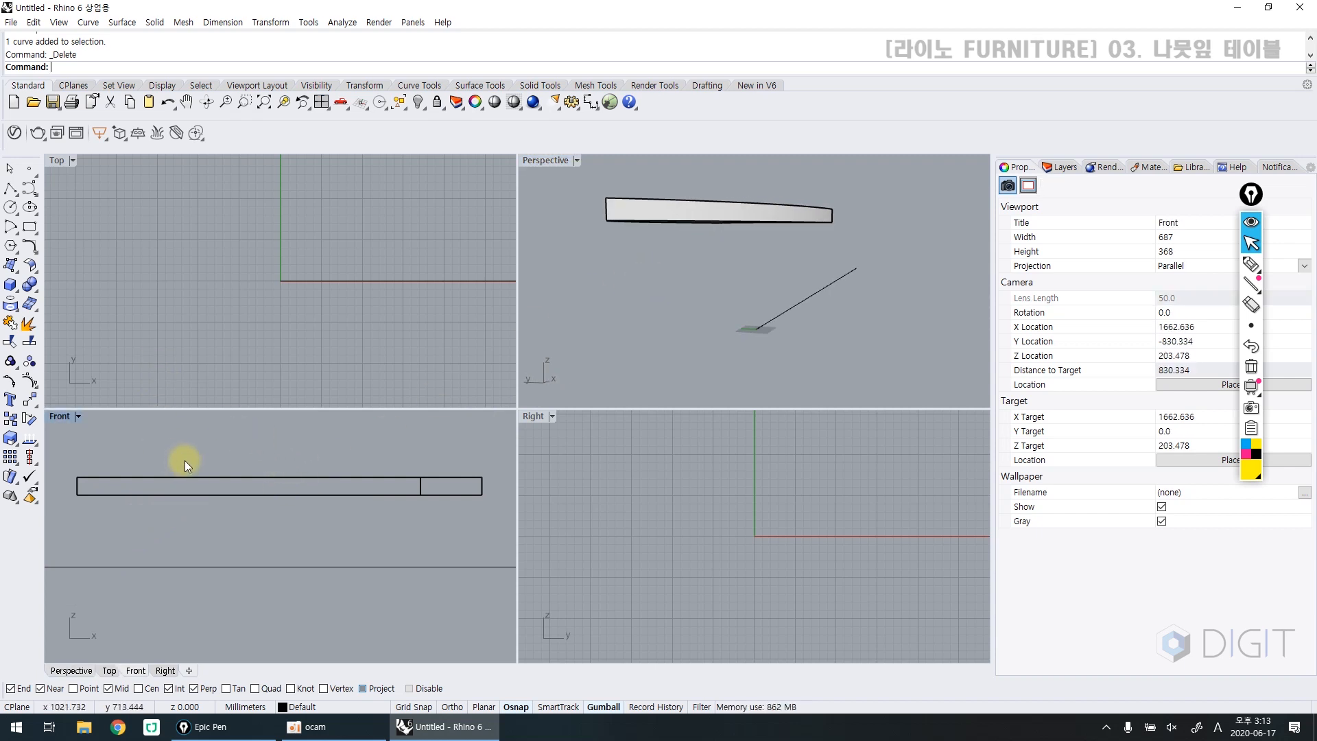
Step: Draw a degree-3 arch curve in the Front viewport from the ground line through four projected points on the tabletop underside to the ground line
{"action": "type", "text": "rve"}
{"action": "key", "text": "Return"}
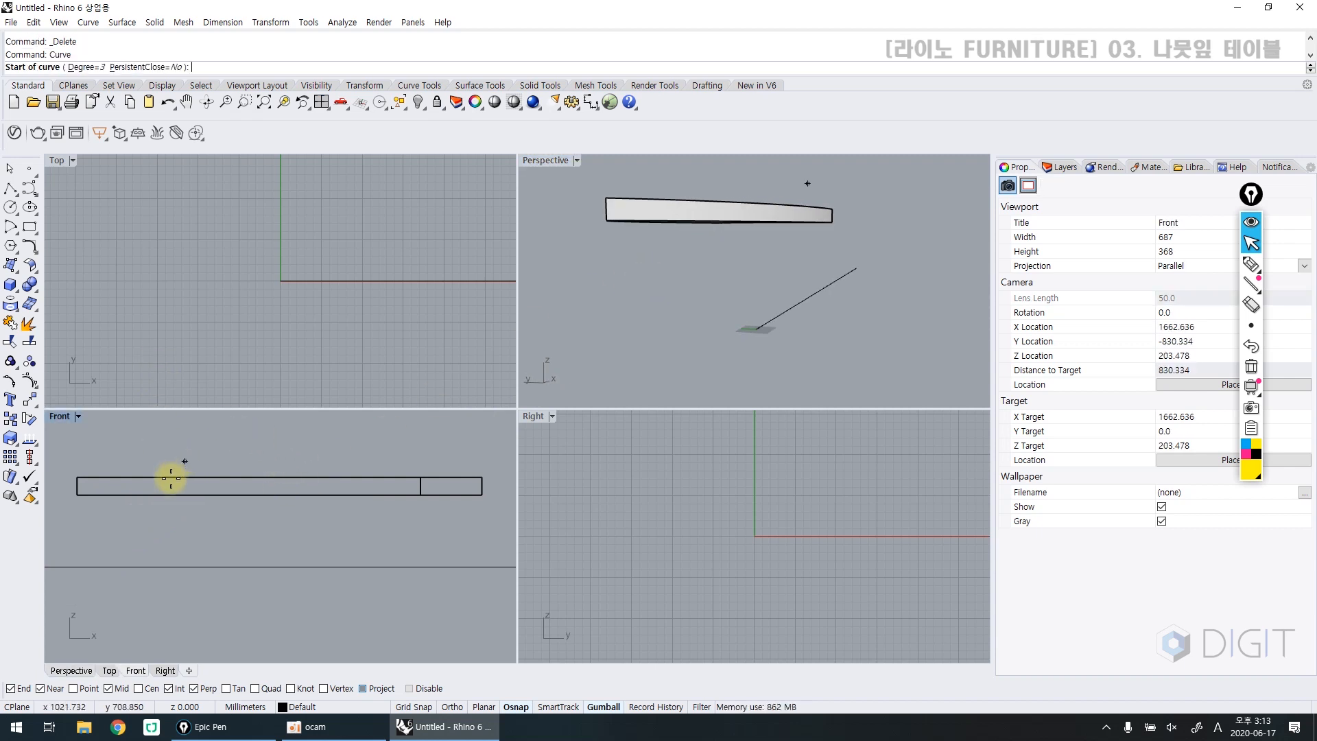
{"action": "left_click", "coordinate": [98, 560]}
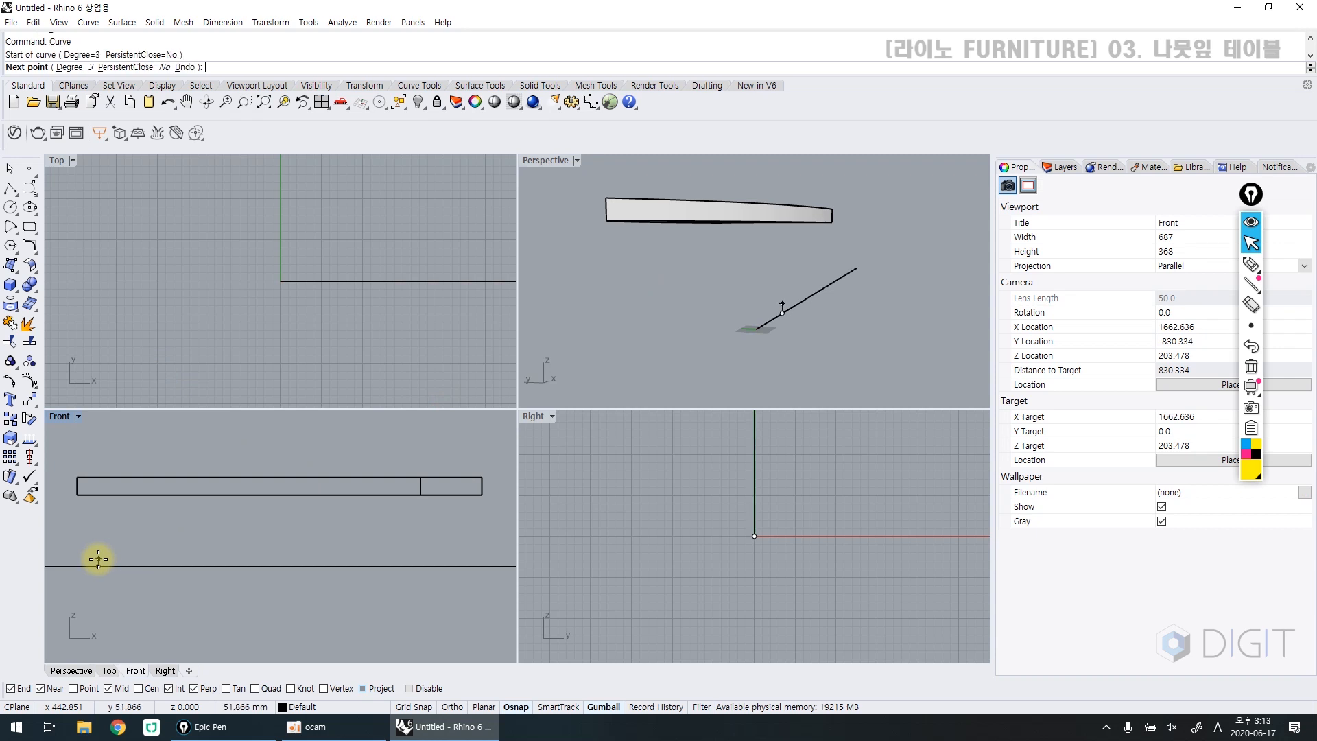
{"action": "left_click", "coordinate": [182, 499]}
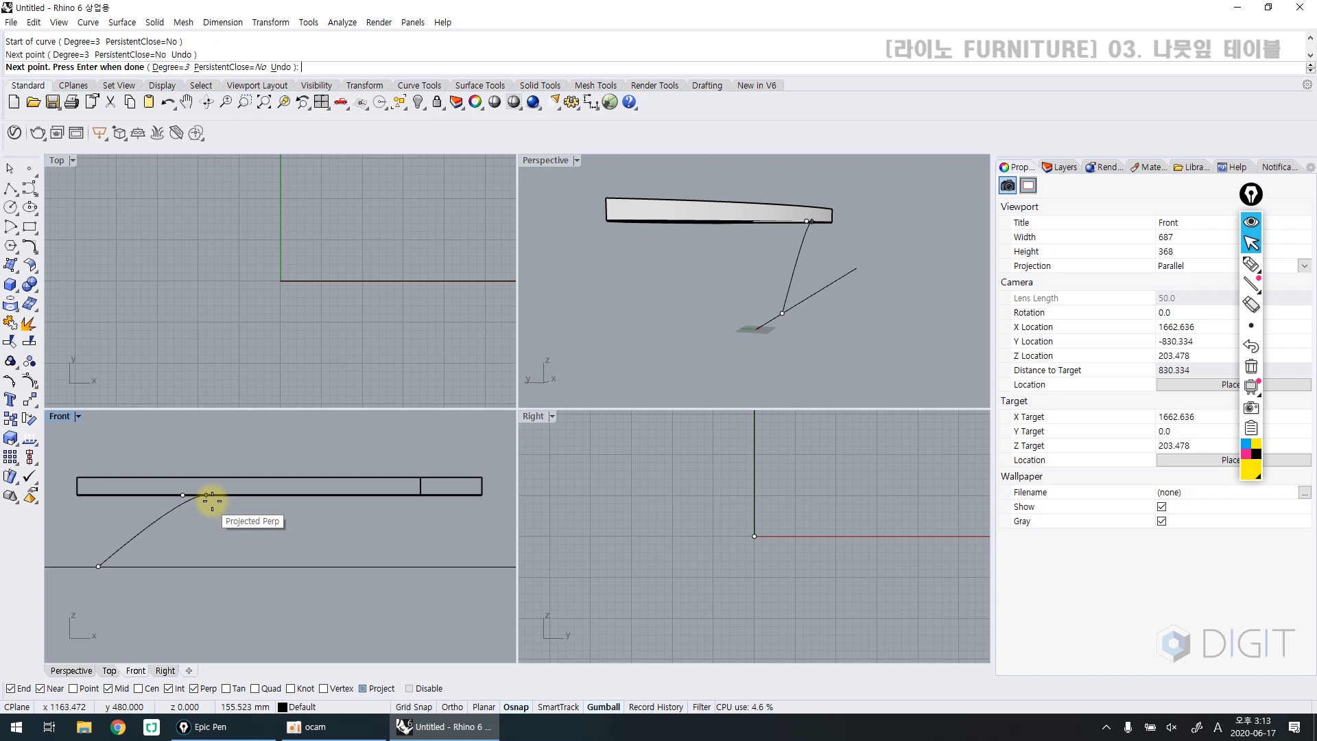
{"action": "left_click", "coordinate": [249, 496]}
{"action": "left_click", "coordinate": [323, 494]}
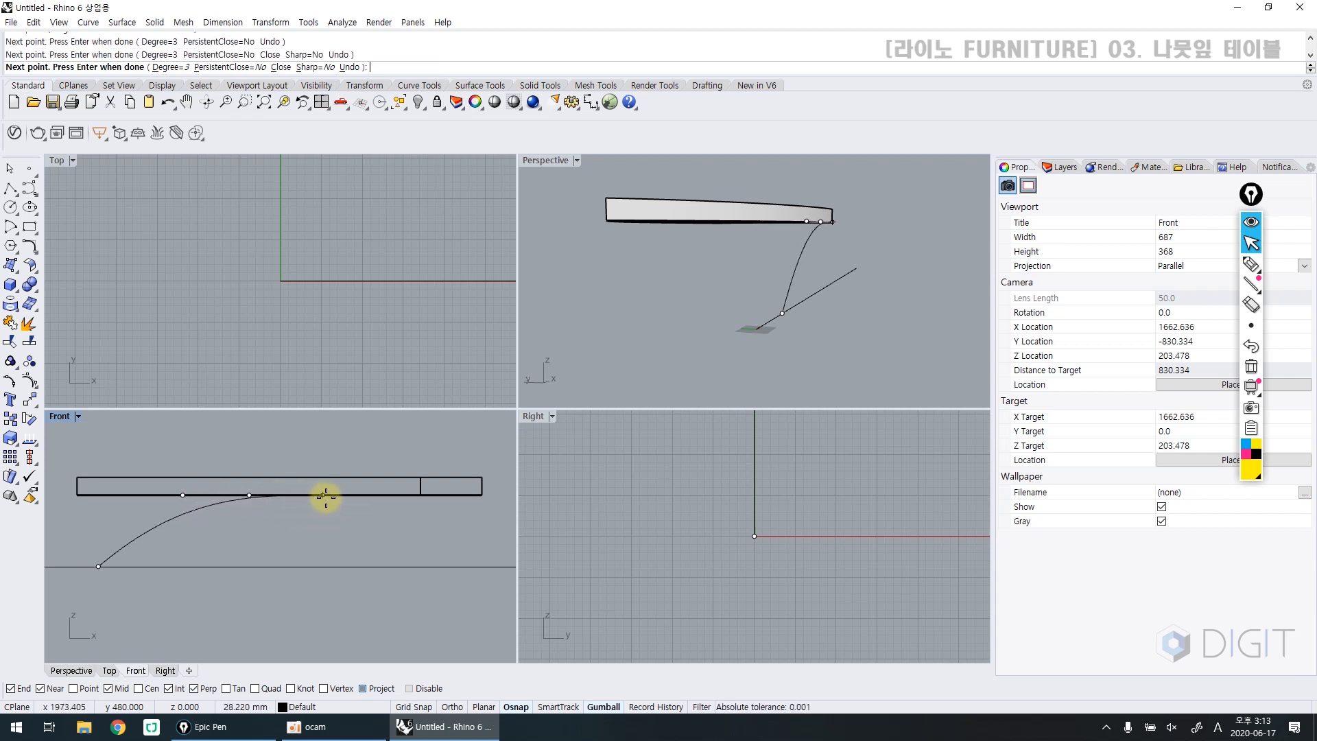
{"action": "left_click", "coordinate": [396, 495]}
{"action": "right_click_drag", "start_coordinate": [735, 279], "coordinate": [677, 299]}
{"action": "right_click_drag", "start_coordinate": [92, 545], "coordinate": [230, 527]}
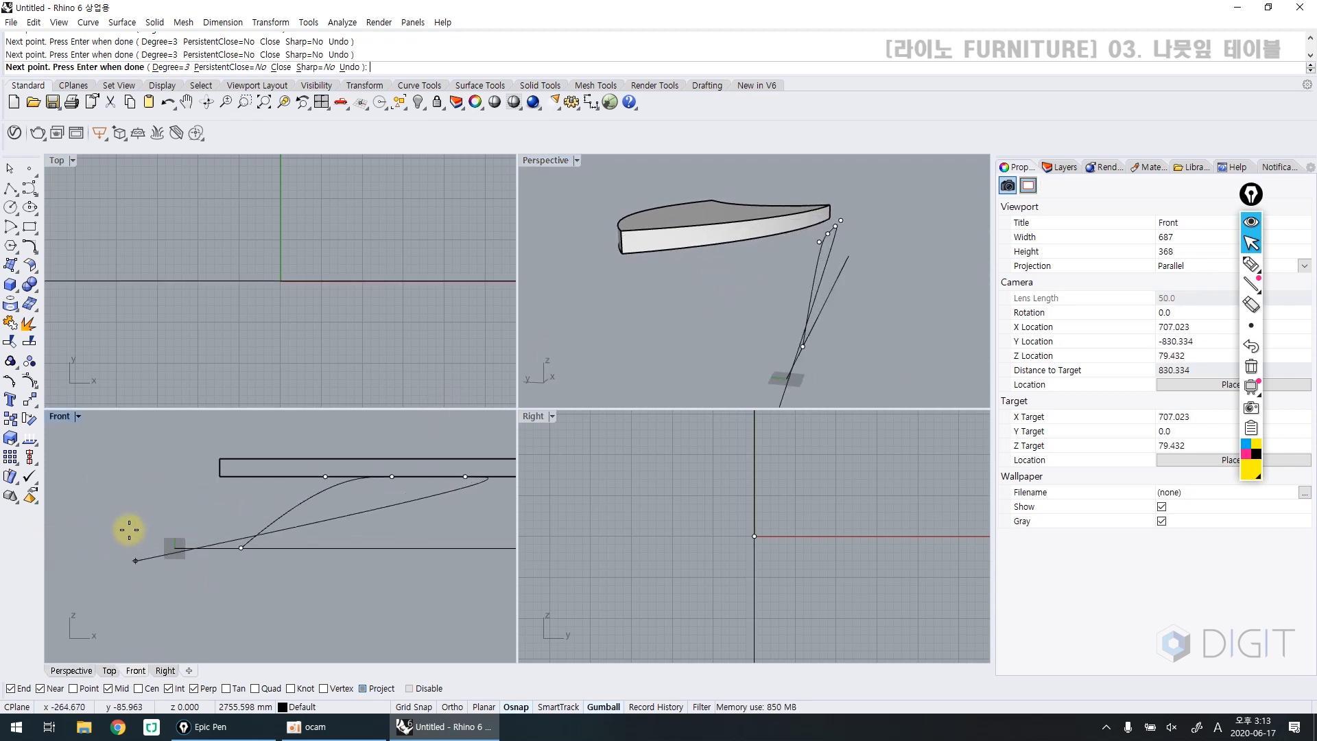
{"action": "right_click_drag", "start_coordinate": [384, 536], "coordinate": [234, 523]}
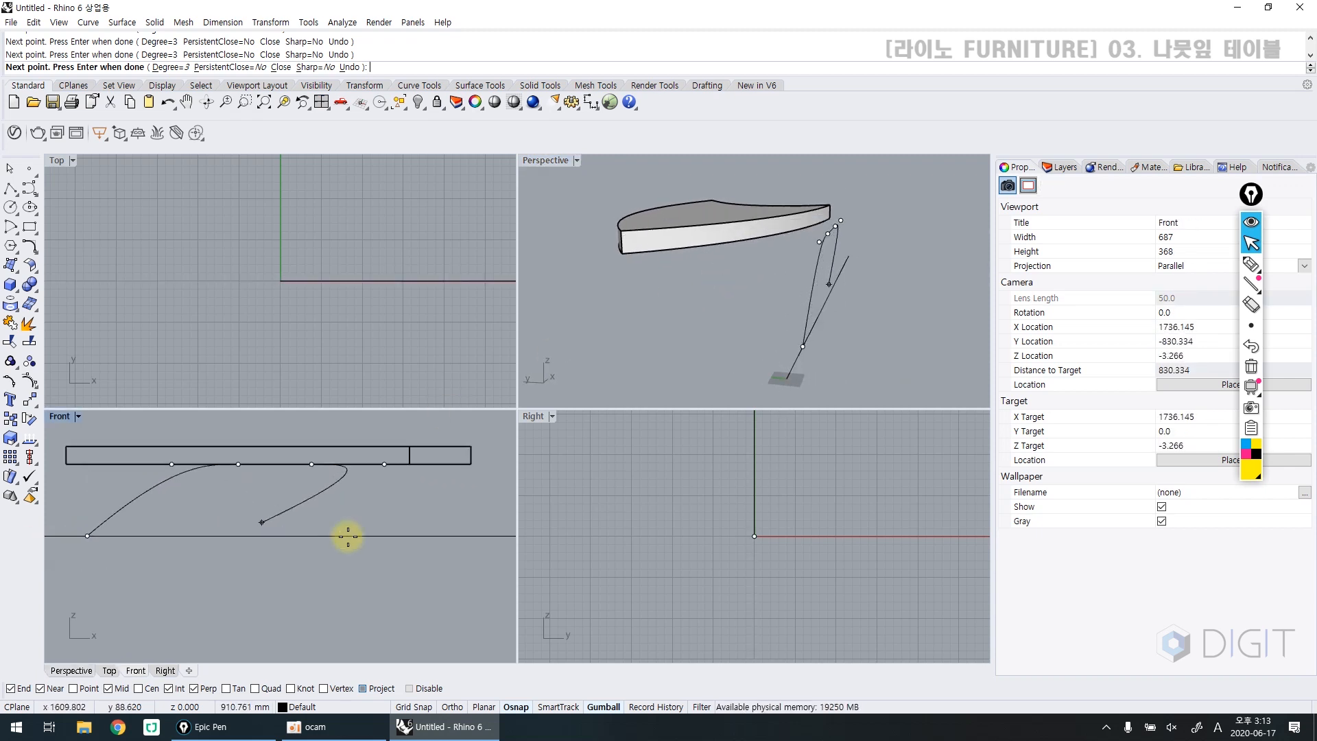
{"action": "left_click", "coordinate": [464, 534]}
{"action": "key", "text": "Return"}
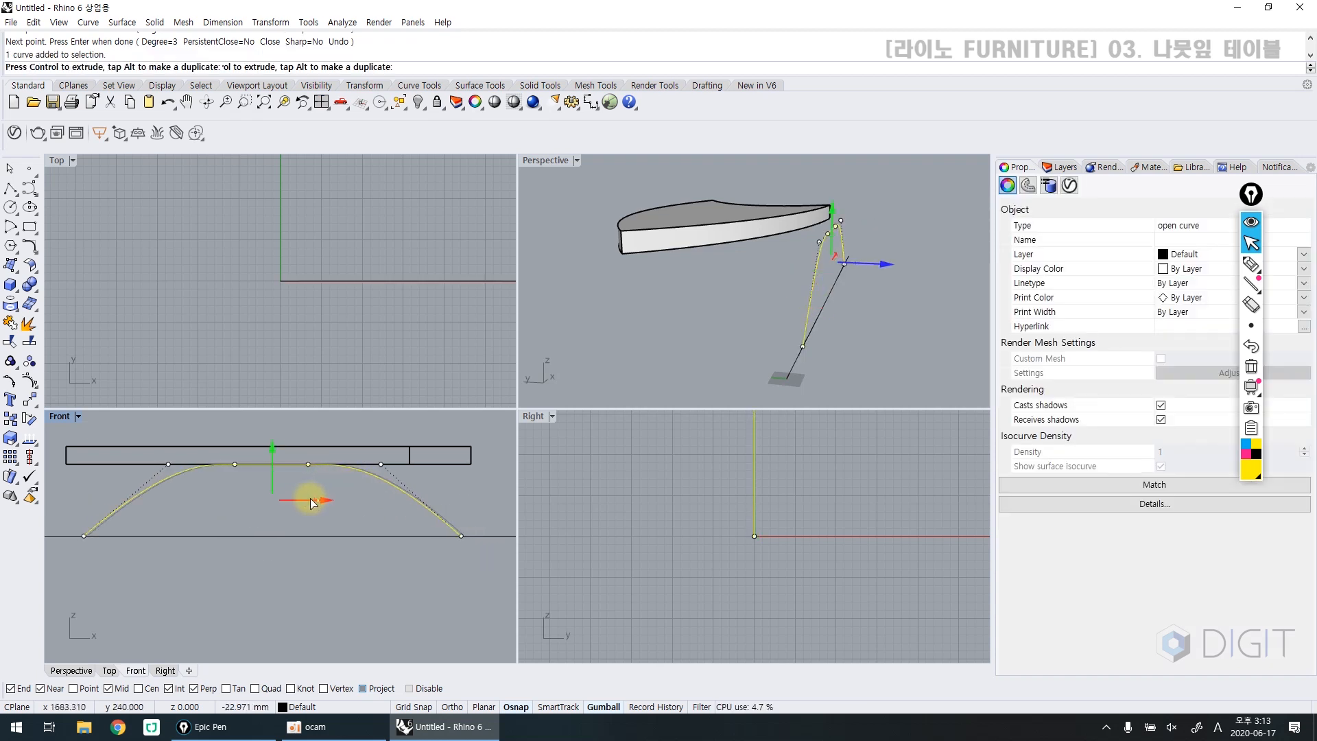
Step: Deselect the arch, check it in Perspective, and maximize the Front viewport with the whole arch in view
{"action": "left_click", "coordinate": [830, 330]}
{"action": "right_click_drag", "start_coordinate": [830, 331], "coordinate": [782, 323]}
{"action": "double_click", "coordinate": [67, 419]}
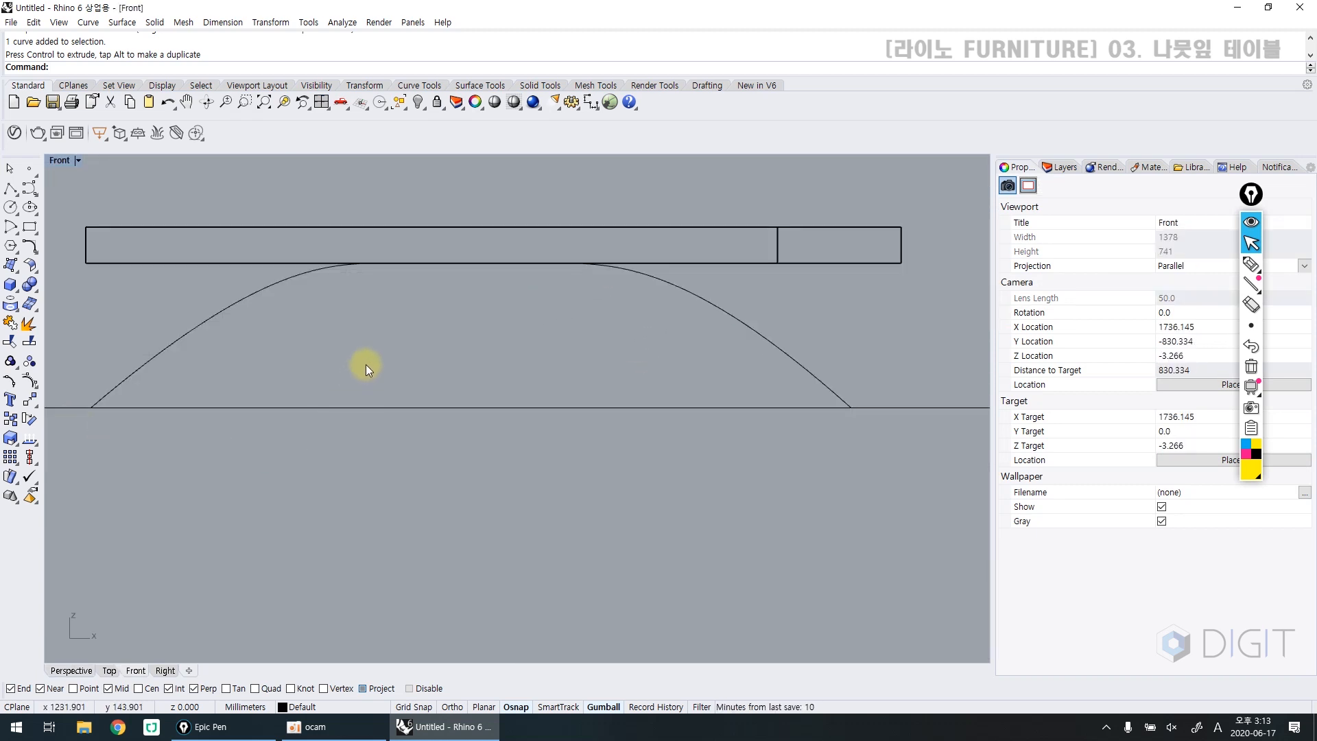
{"action": "right_click_drag", "start_coordinate": [365, 364], "coordinate": [415, 432]}
{"action": "scroll", "coordinate": [417, 434], "scroll_direction": "down", "scroll_amount": 4}
{"action": "left_click", "coordinate": [268, 433]}
{"action": "left_click", "coordinate": [183, 431]}
{"action": "scroll", "coordinate": [345, 435], "scroll_direction": "up", "scroll_amount": 4}
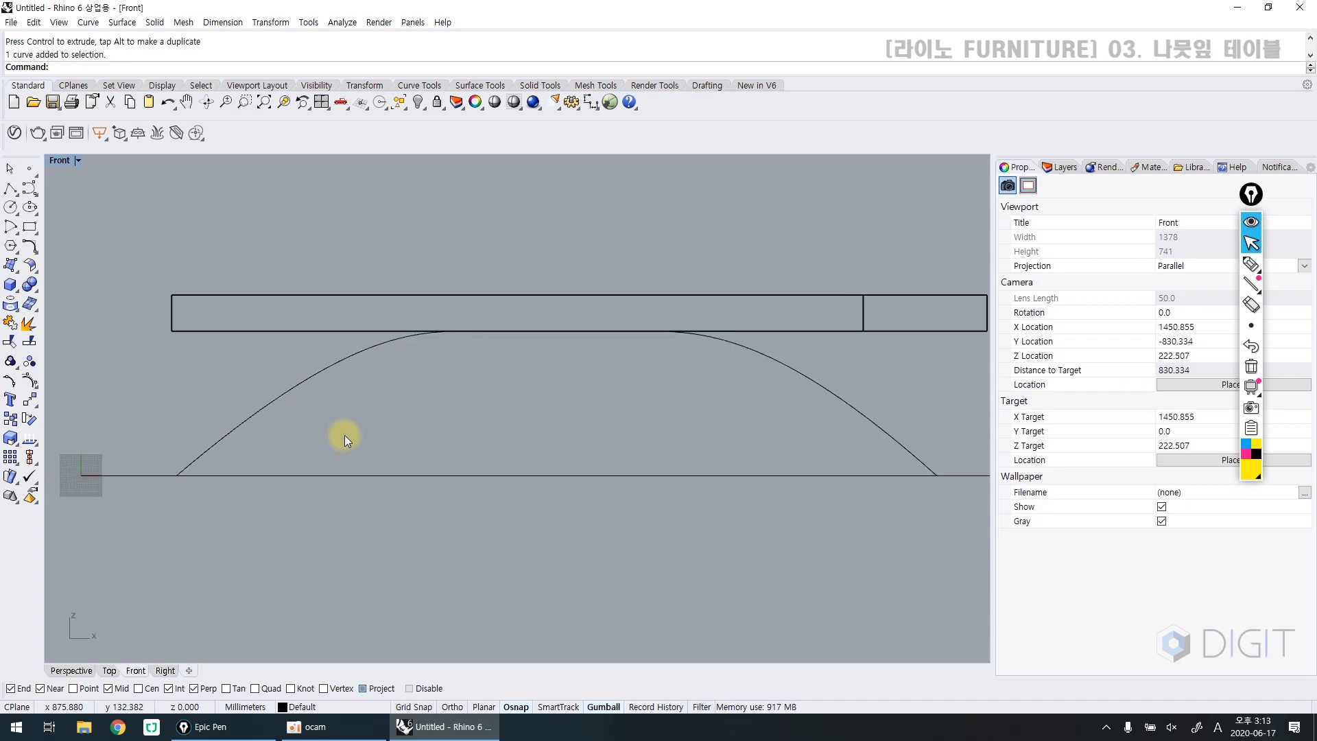
Step: Offset the arch curve inward by 90 mm to form the inner arch
{"action": "type", "text": "Offset"}
{"action": "key", "text": "Return"}
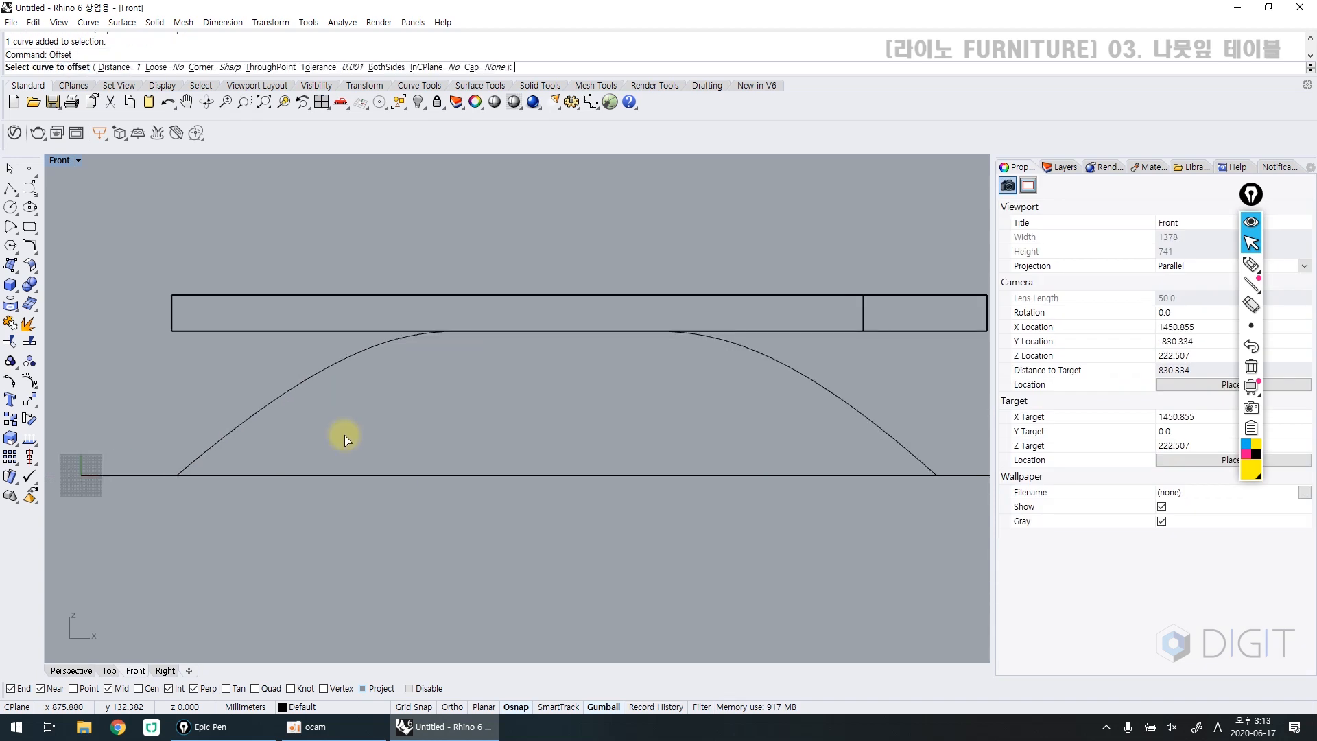
{"action": "left_click", "coordinate": [253, 415]}
{"action": "type", "text": "90"}
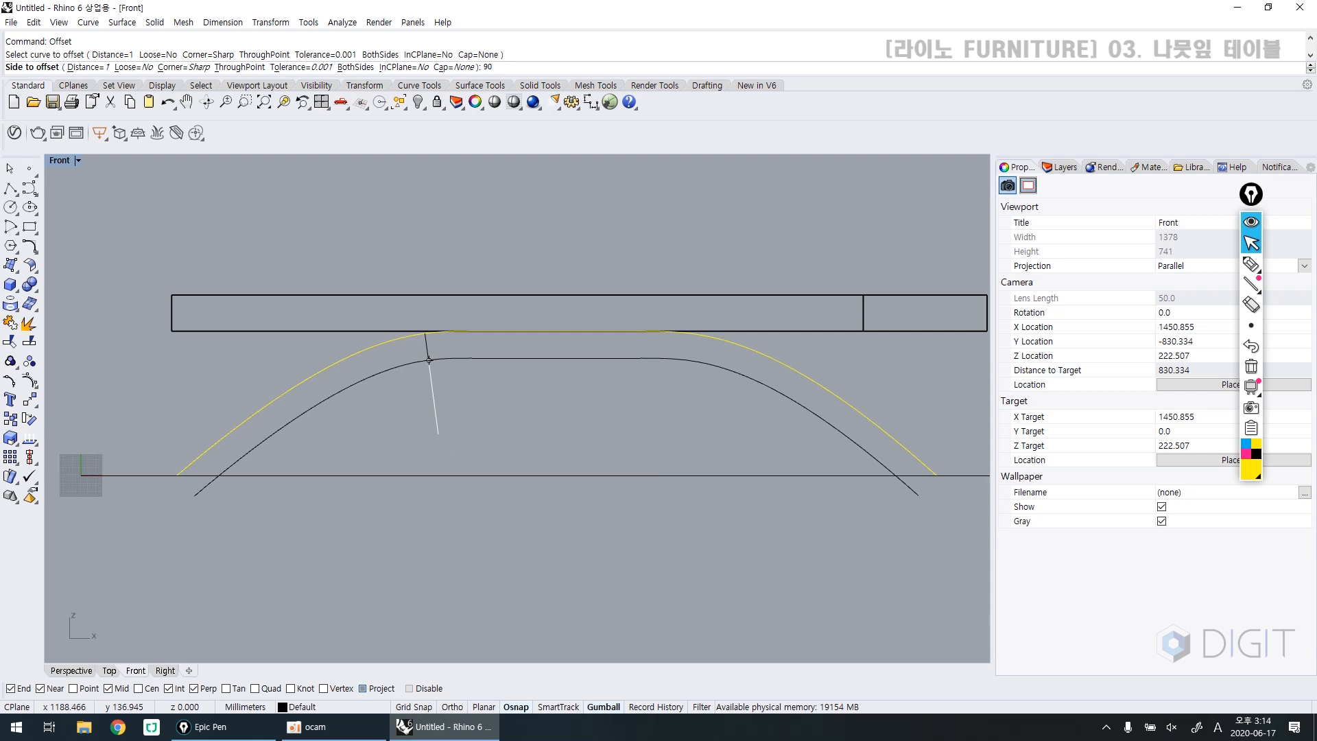
{"action": "key", "text": "Return"}
{"action": "left_click", "coordinate": [409, 443]}
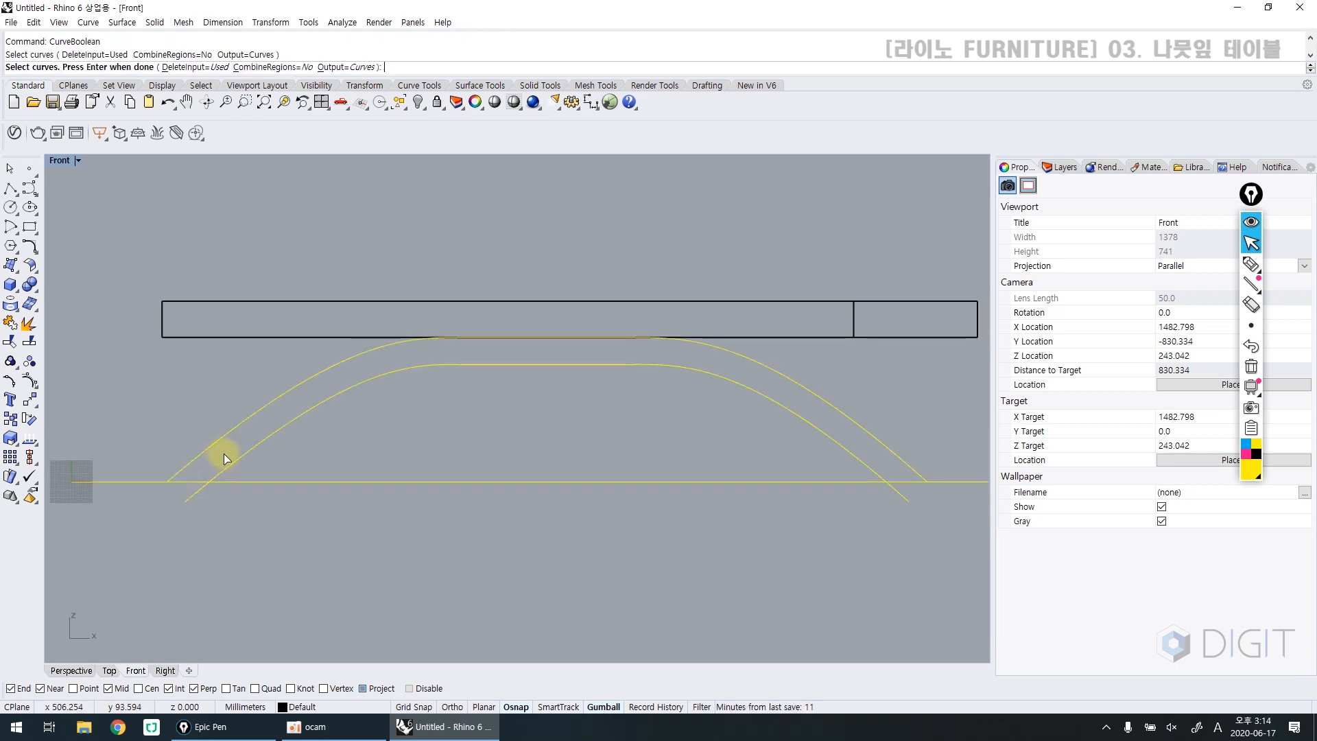
Step: Create one closed arch profile with CurveBoolean from the region between both arches above the ground line, deleting all input curves
{"action": "right_click", "coordinate": [205, 457]}
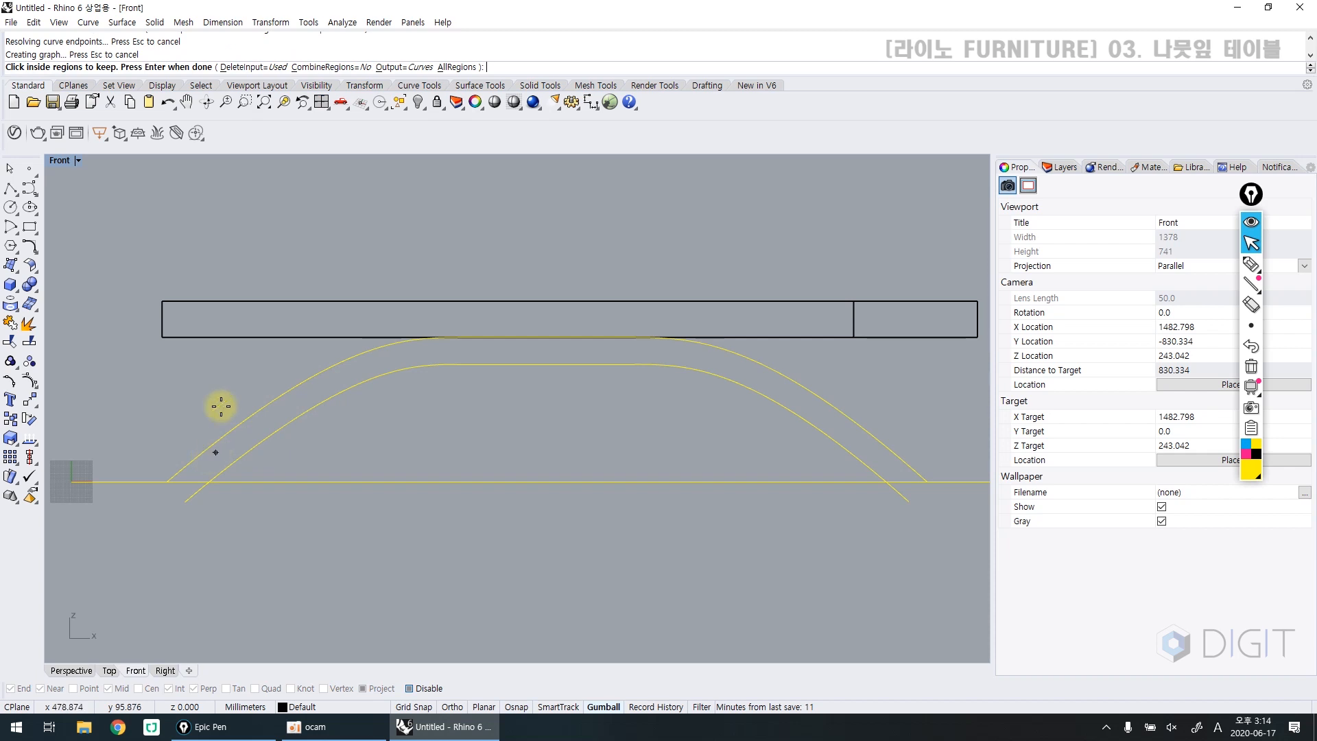
{"action": "left_click", "coordinate": [261, 67]}
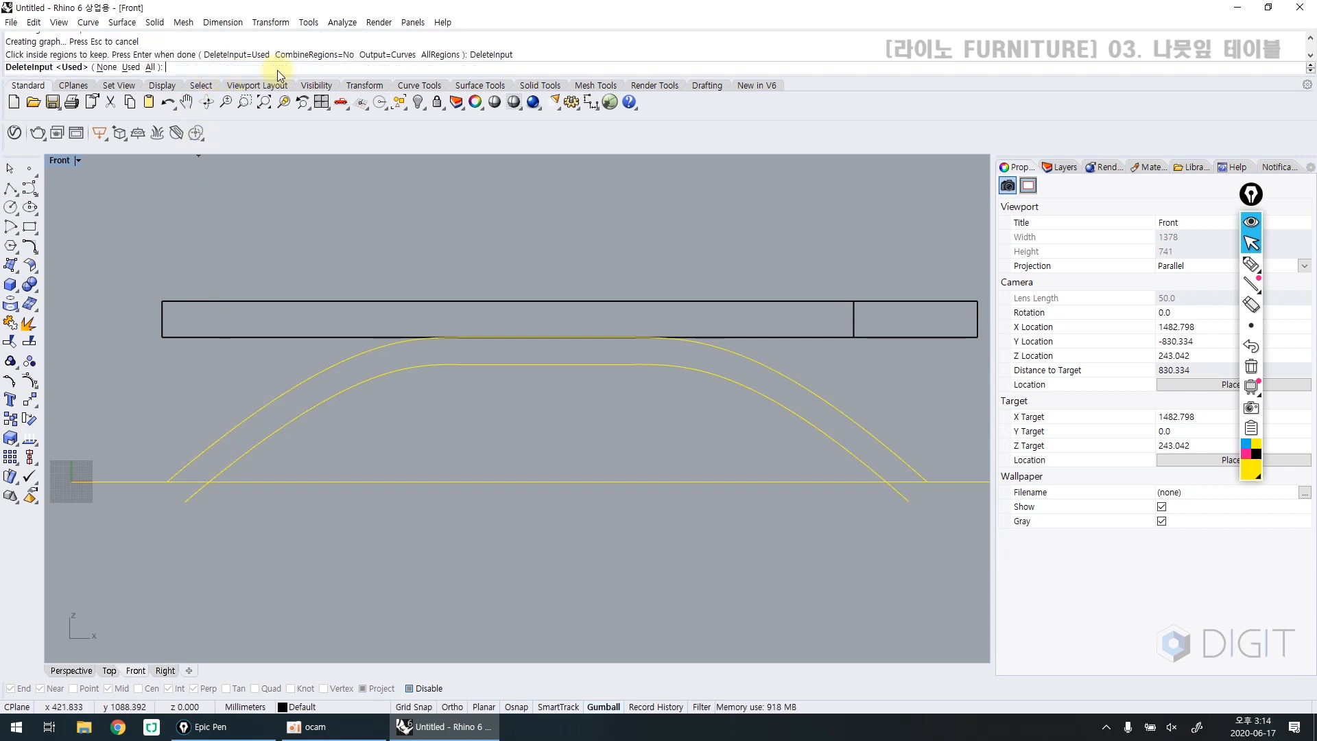
{"action": "left_click", "coordinate": [149, 67]}
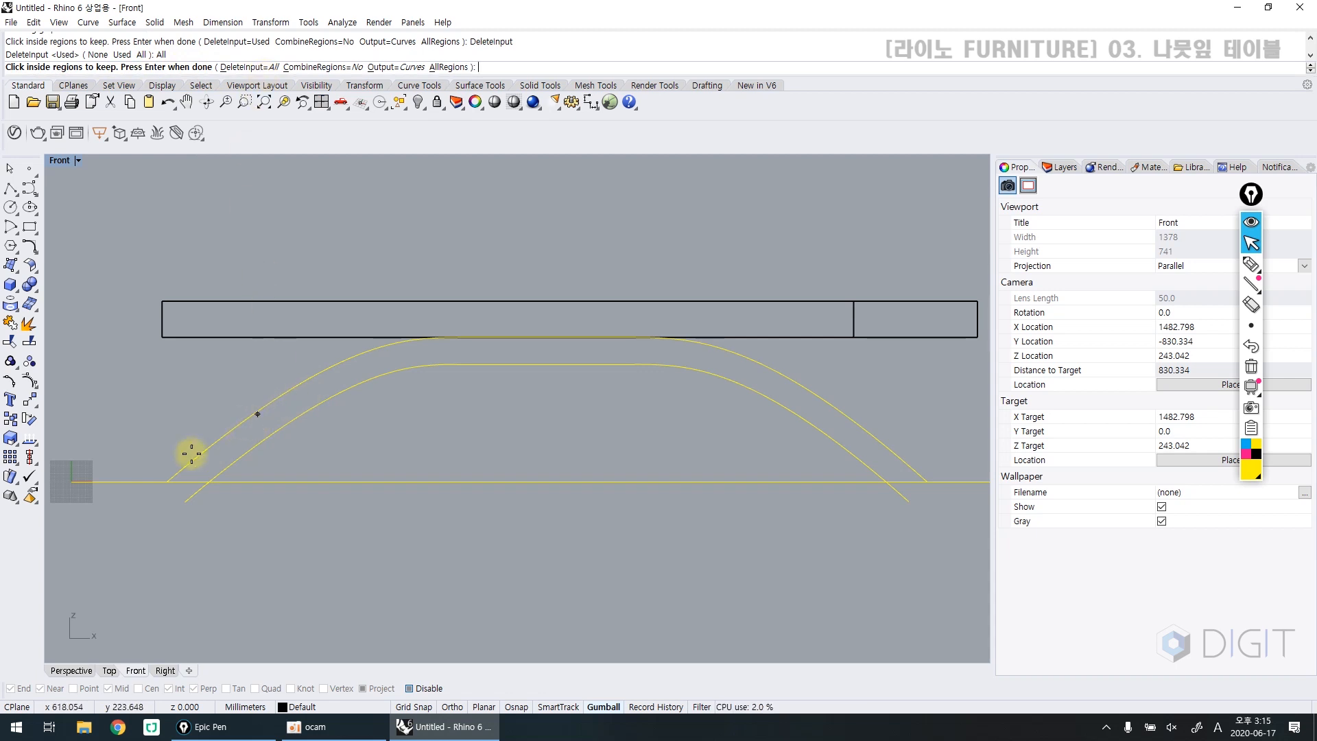
{"action": "left_click", "coordinate": [232, 451]}
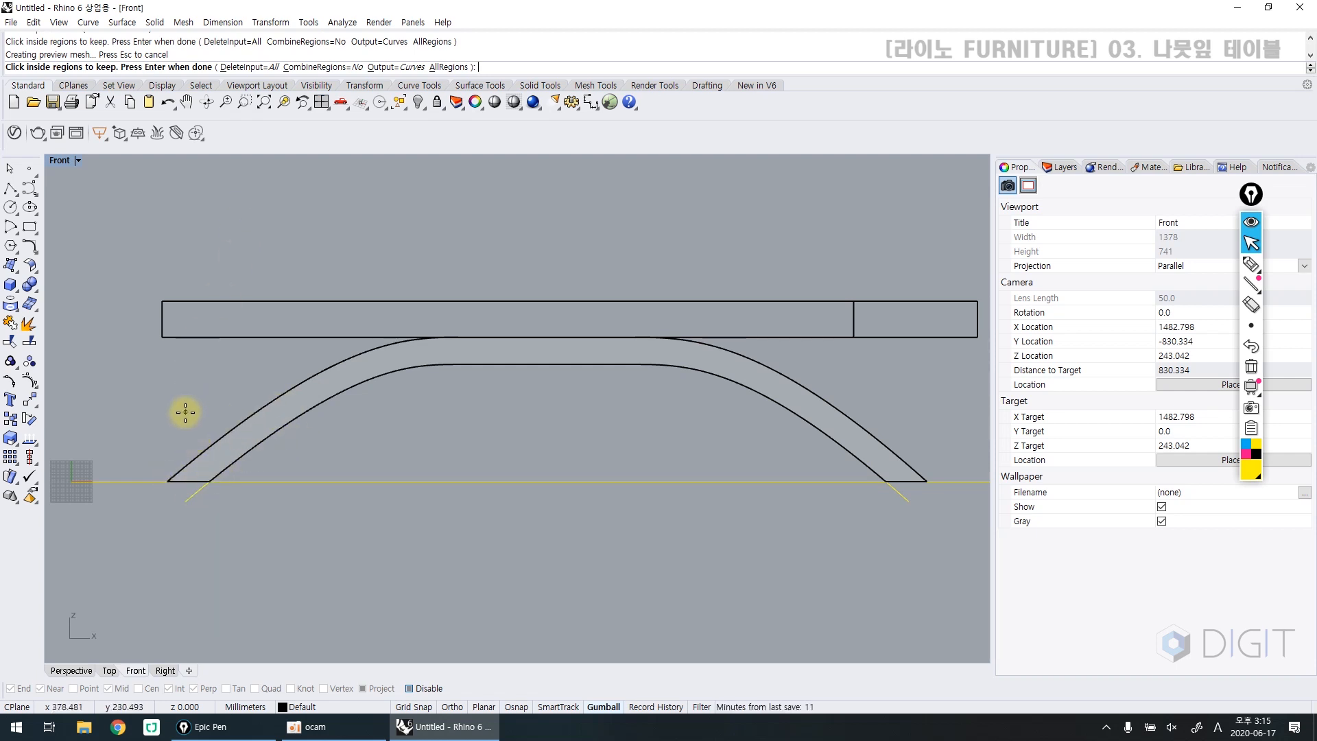
{"action": "key", "text": "Return"}
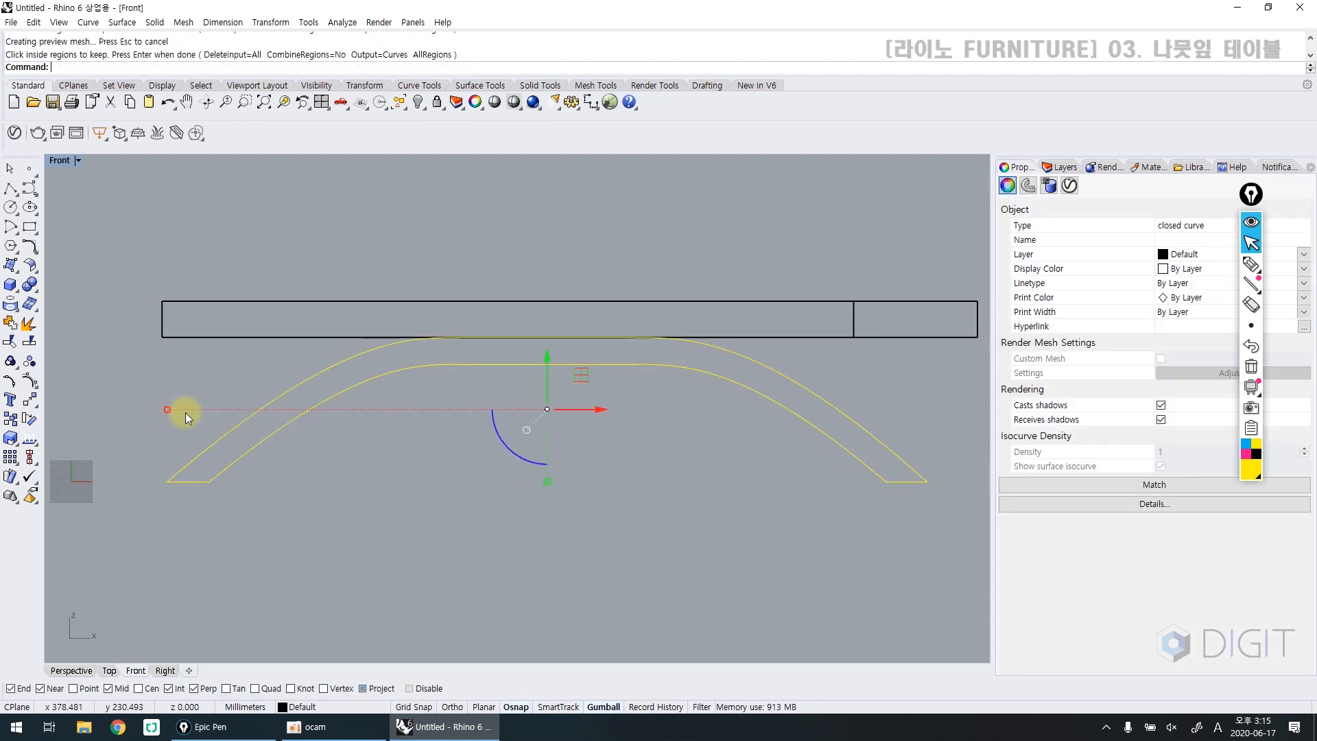
{"action": "left_click", "coordinate": [185, 413]}
{"action": "left_click", "coordinate": [196, 458]}
{"action": "left_click", "coordinate": [251, 506]}
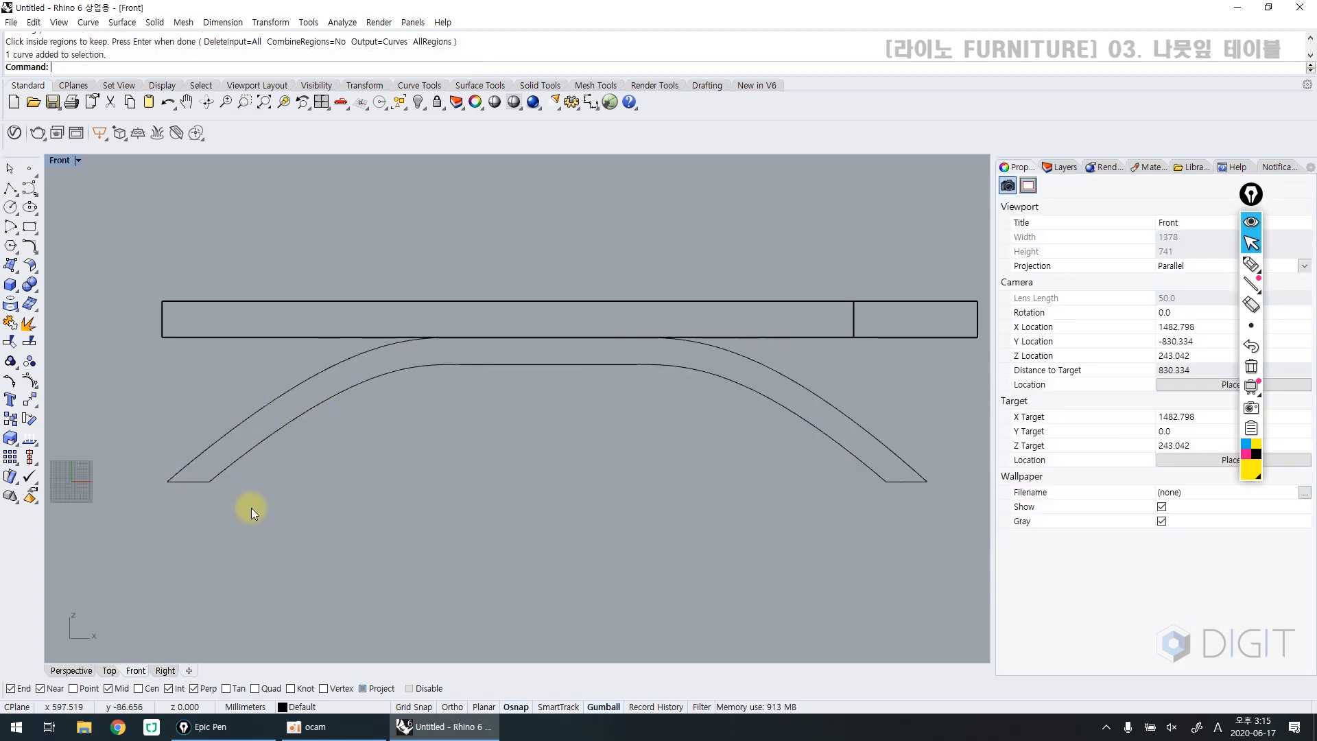
Step: Examine the closed arch profile and its control points in the Front viewport, and leave it deselected
{"action": "left_click", "coordinate": [241, 453]}
{"action": "left_click", "coordinate": [269, 441]}
{"action": "left_click", "coordinate": [269, 441]}
{"action": "left_click", "coordinate": [297, 454]}
{"action": "left_click", "coordinate": [206, 462]}
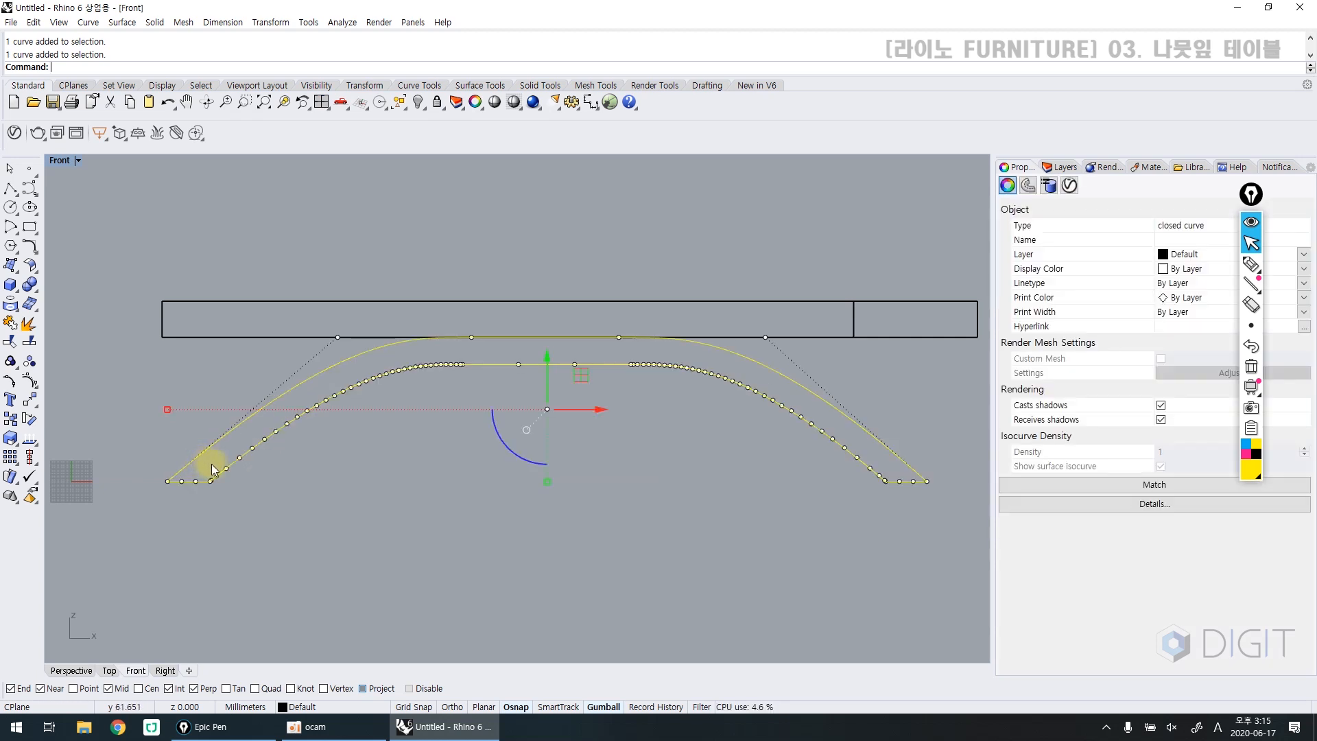
{"action": "scroll", "coordinate": [221, 461], "scroll_direction": "down", "scroll_amount": 1}
{"action": "right_click_drag", "start_coordinate": [446, 464], "coordinate": [392, 466]}
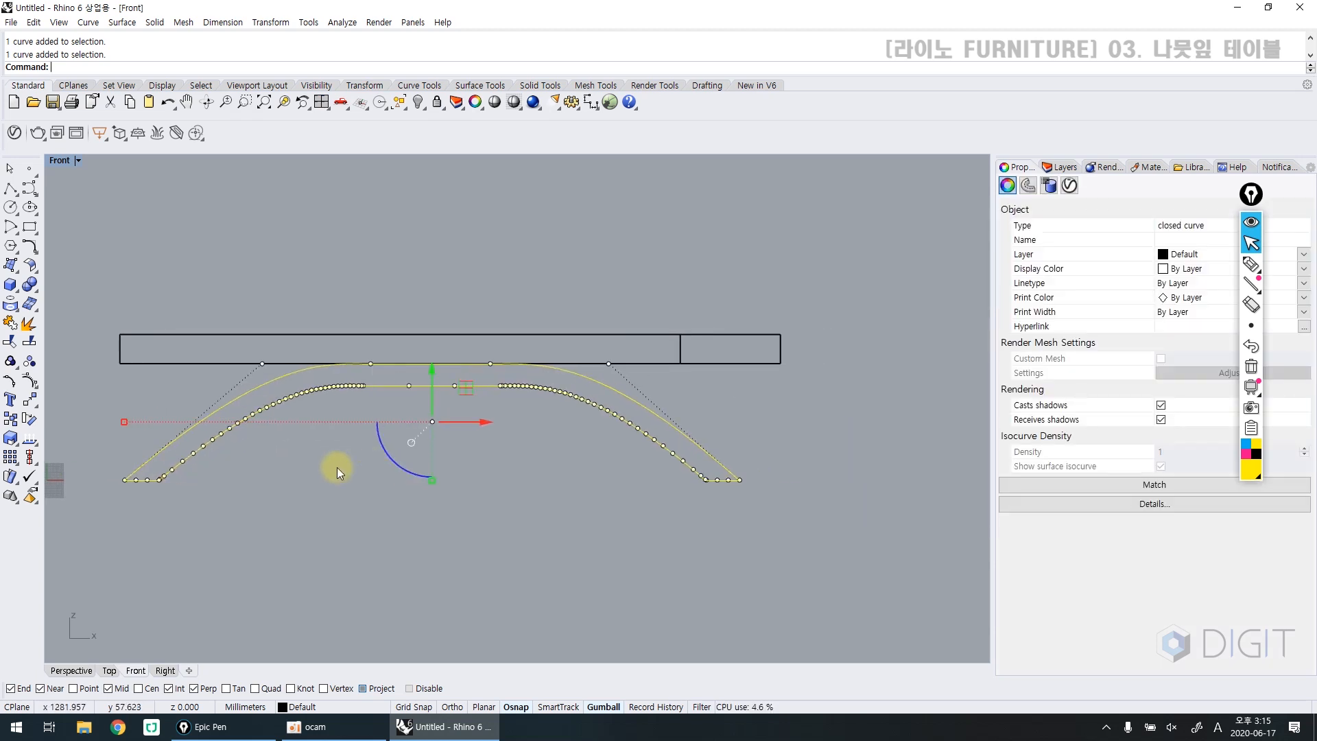
{"action": "left_click", "coordinate": [290, 471]}
{"action": "left_click_drag", "start_coordinate": [287, 449], "coordinate": [120, 497]}
{"action": "left_click", "coordinate": [231, 482]}
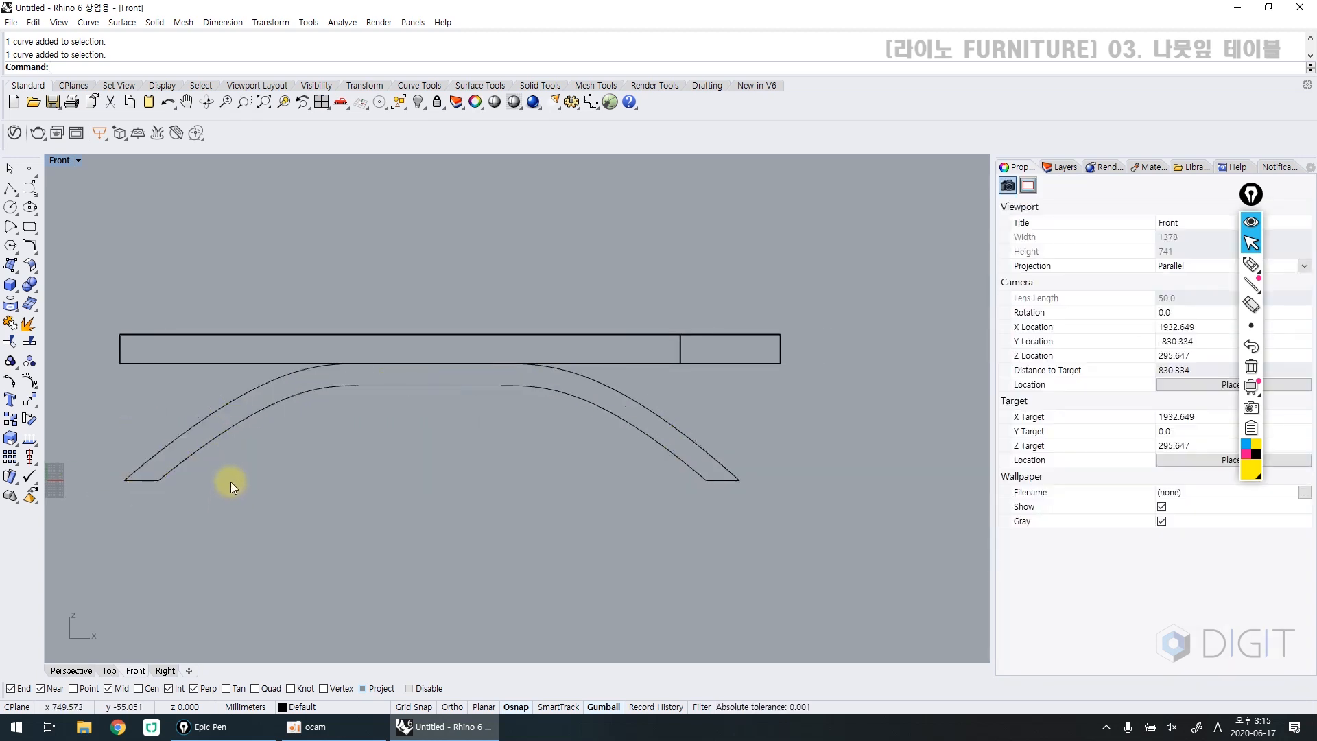
Step: Extrude the closed arch profile in Perspective as a 90 mm solid and delete the source curve
{"action": "left_click", "coordinate": [86, 670]}
{"action": "right_click_drag", "start_coordinate": [185, 564], "coordinate": [352, 529]}
{"action": "left_click_drag", "start_coordinate": [351, 529], "coordinate": [360, 525]}
{"action": "type", "text": "ext"}
{"action": "key", "text": "Return"}
{"action": "mouse_move", "coordinate": [270, 530]}
{"action": "right_mouse_down"}
{"action": "mouse_move", "coordinate": [188, 503]}
{"action": "mouse_move", "coordinate": [250, 529]}
{"action": "right_mouse_up"}
{"action": "type", "text": "s"}
{"action": "key", "text": "Return"}
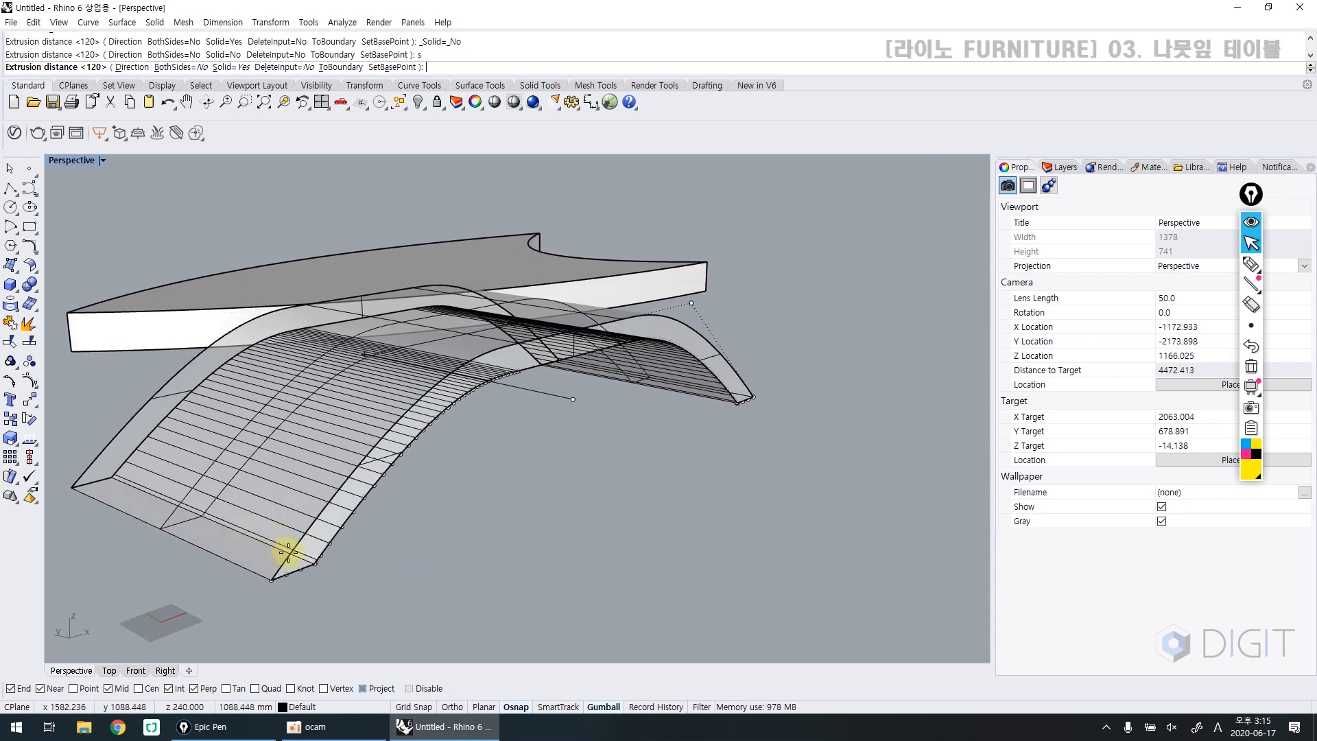
{"action": "type", "text": "90"}
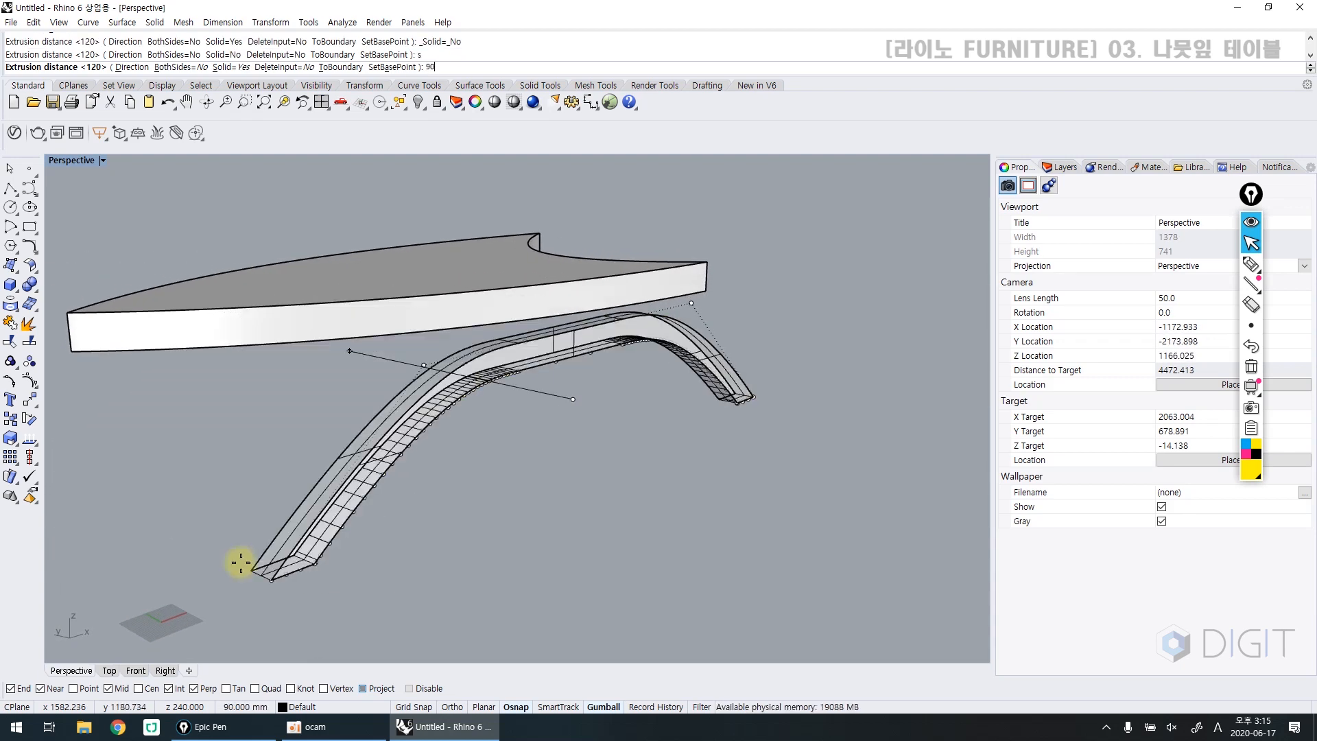
{"action": "key", "text": "Return"}
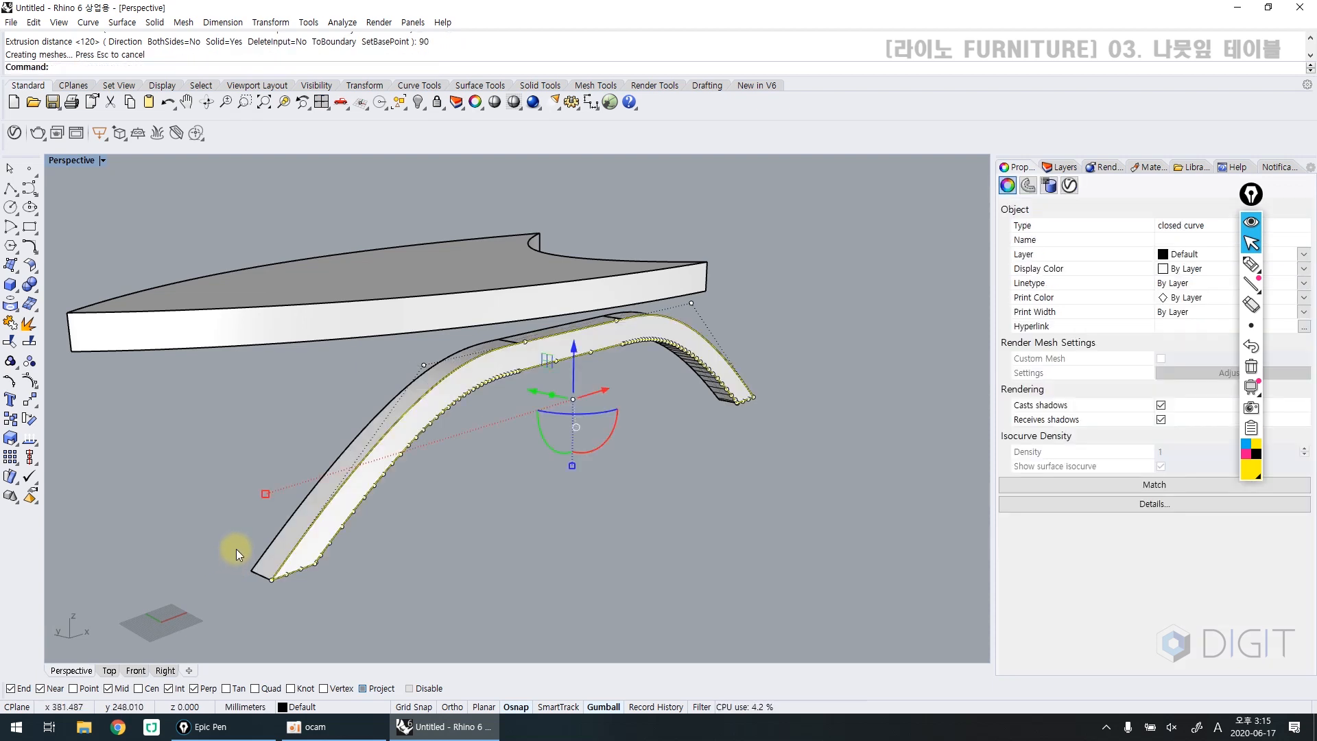
{"action": "key", "text": "Delete"}
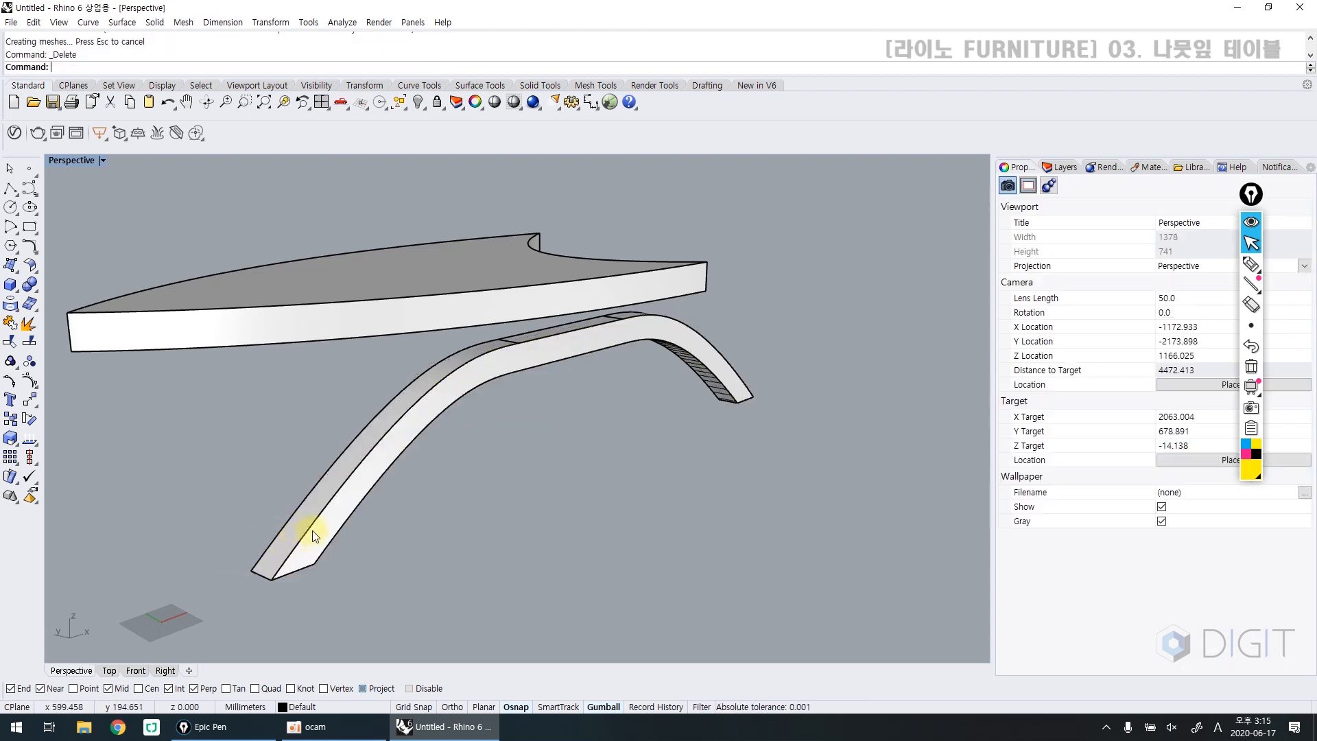
Step: Move the arch support beneath the middle of the tabletop in the Top viewport and rotate it onto a diagonal
{"action": "left_click", "coordinate": [311, 533]}
{"action": "right_click_drag", "start_coordinate": [319, 509], "coordinate": [431, 512]}
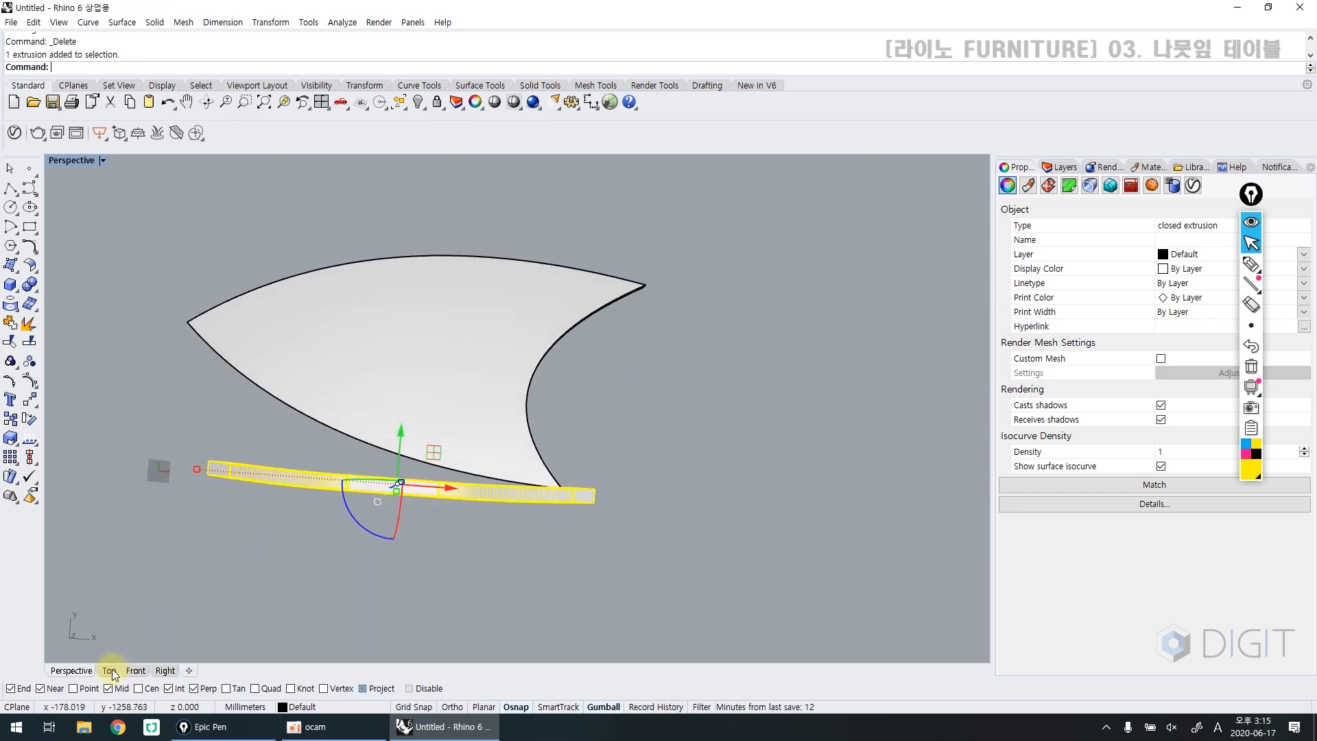
{"action": "left_click", "coordinate": [112, 671]}
{"action": "scroll", "coordinate": [437, 471], "scroll_direction": "down", "scroll_amount": 20}
{"action": "scroll", "coordinate": [492, 440], "scroll_direction": "down", "scroll_amount": 6}
{"action": "right_click_drag", "start_coordinate": [643, 401], "coordinate": [395, 471]}
{"action": "left_click_drag", "start_coordinate": [489, 501], "coordinate": [437, 433]}
{"action": "mouse_move", "coordinate": [530, 394]}
{"action": "left_mouse_down"}
{"action": "mouse_move", "coordinate": [505, 403]}
{"action": "mouse_move", "coordinate": [522, 400]}
{"action": "left_mouse_up"}
Step: Duplicate the arch support in place and rotate the copy to the opposite diagonal to form an X-shaped base
{"action": "key", "text": "ctrl+c"}
{"action": "key", "text": "ctrl+v"}
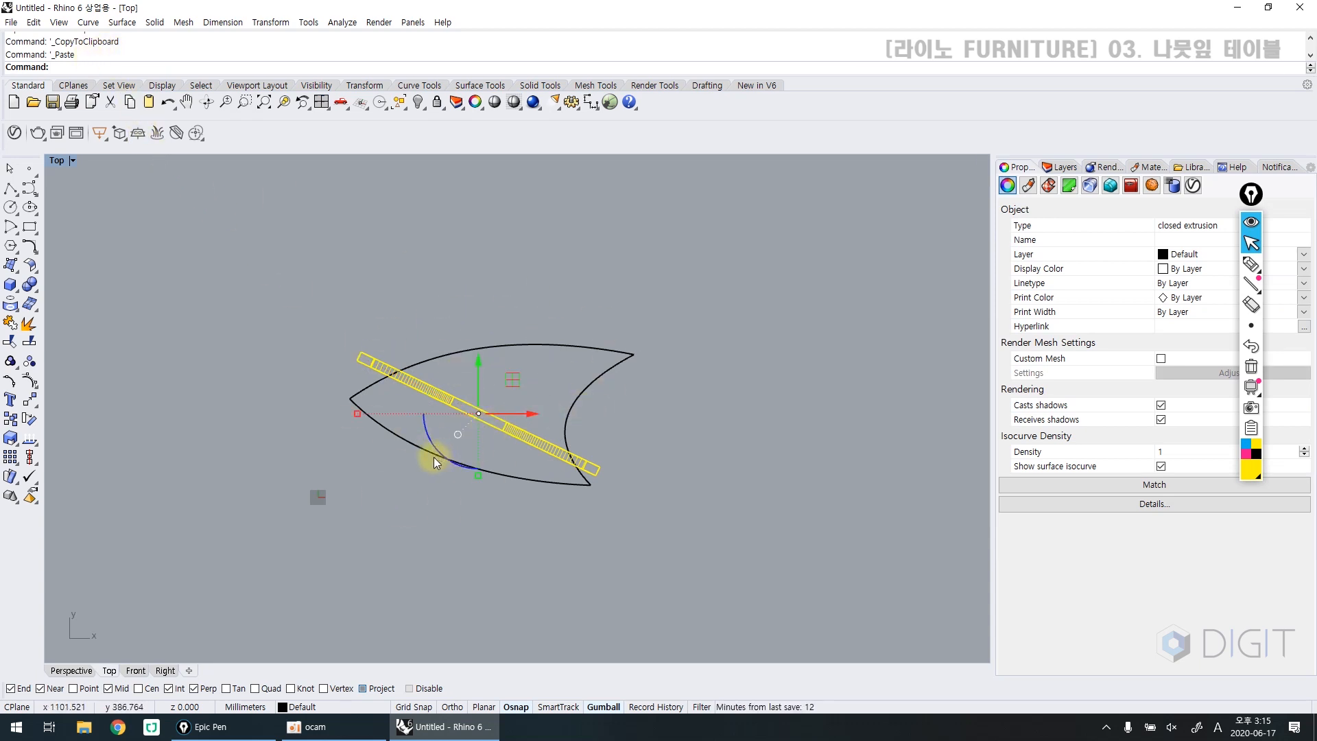
{"action": "left_click_drag", "start_coordinate": [439, 448], "coordinate": [484, 463]}
{"action": "left_click", "coordinate": [436, 486]}
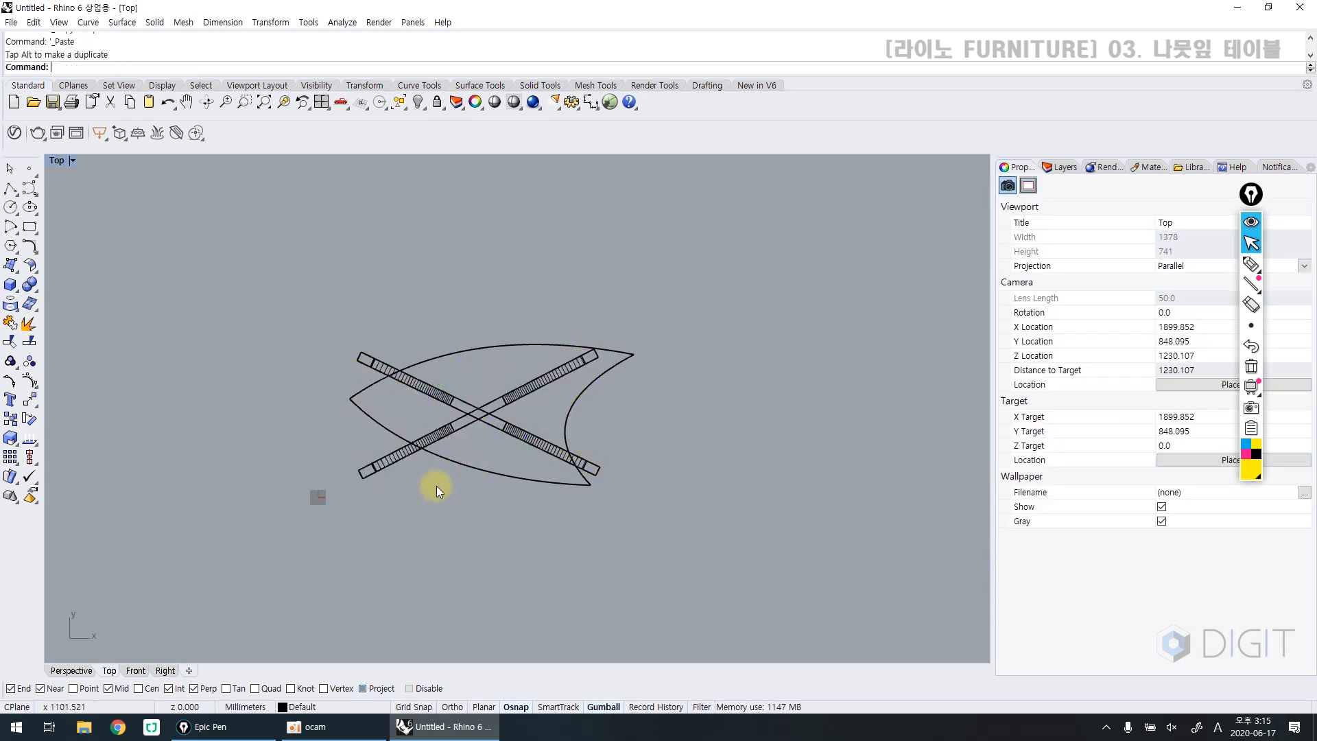
{"action": "scroll", "coordinate": [436, 486], "scroll_direction": "up", "scroll_amount": 5}
{"action": "left_click", "coordinate": [453, 411]}
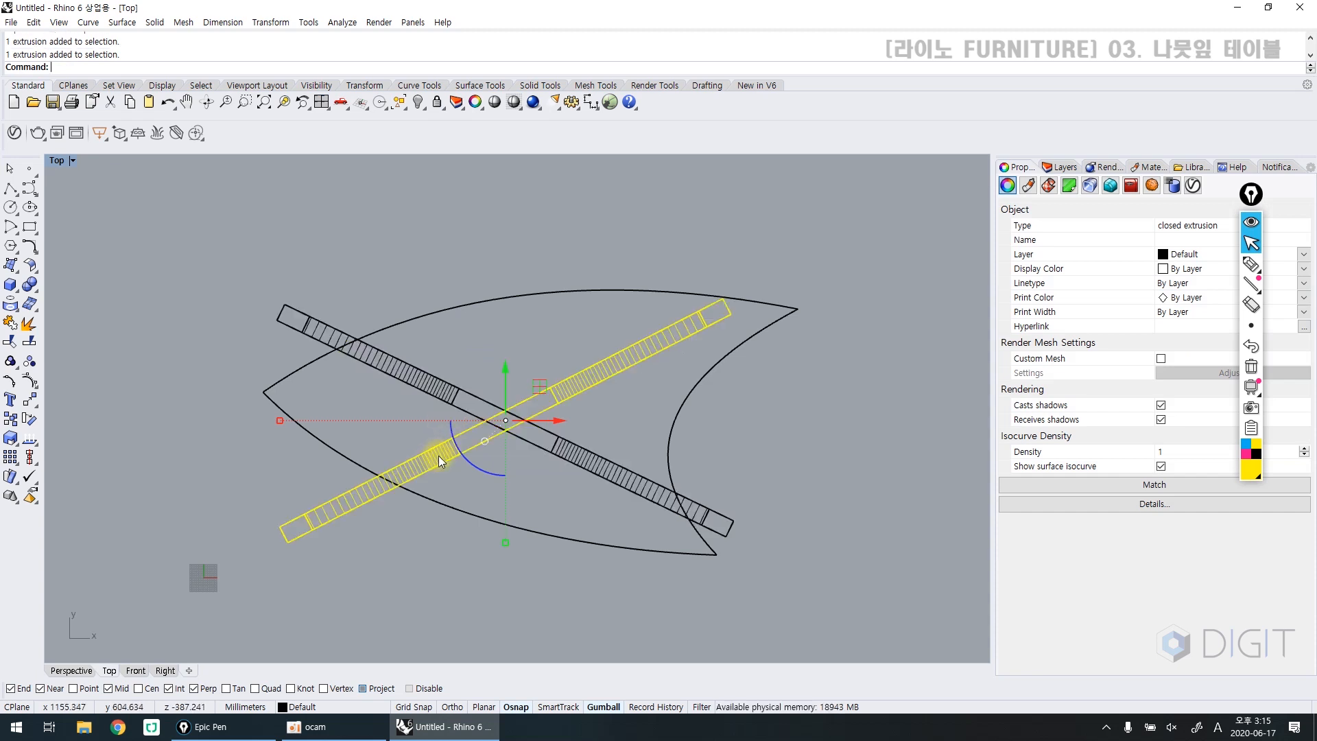
{"action": "left_click", "coordinate": [427, 413]}
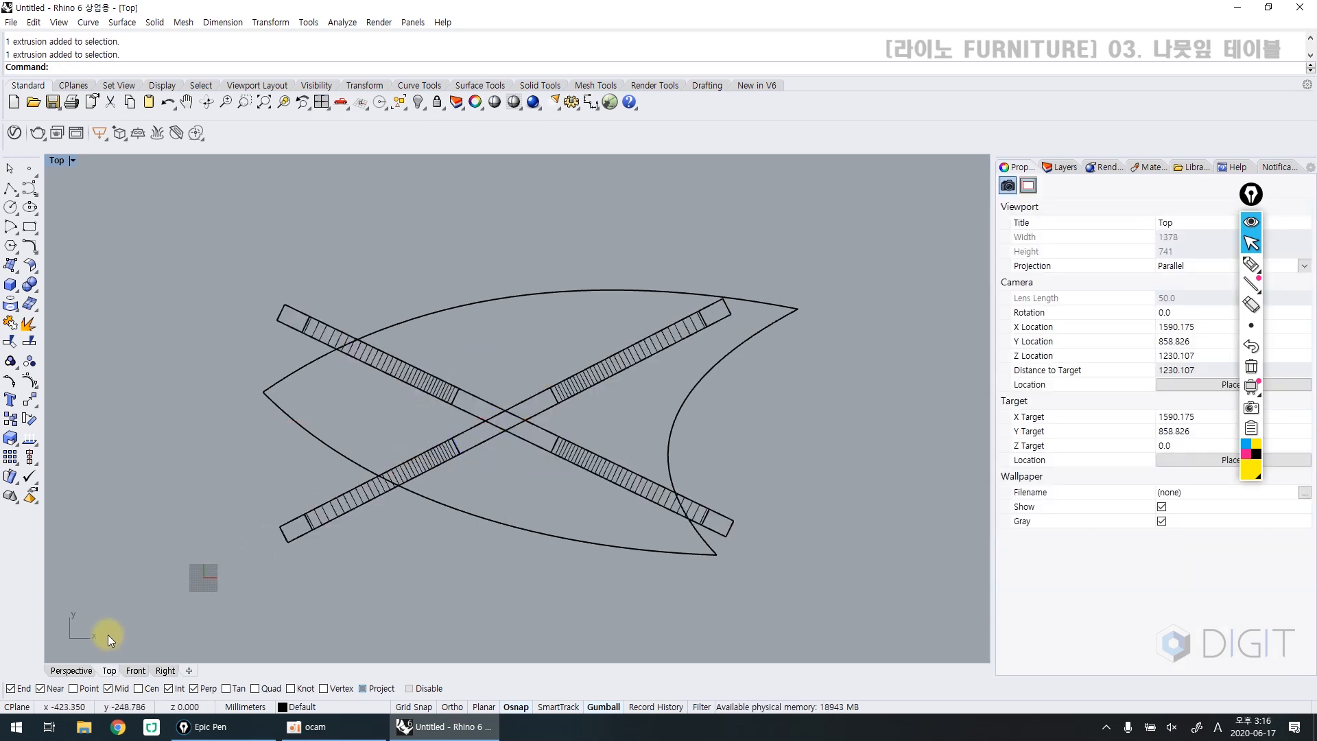
Step: Fillet all edges of the tabletop and both arch supports in Perspective with a 5 mm radius
{"action": "left_click", "coordinate": [81, 671]}
{"action": "mouse_move", "coordinate": [417, 455]}
{"action": "right_mouse_down"}
{"action": "mouse_move", "coordinate": [494, 359]}
{"action": "mouse_move", "coordinate": [523, 256]}
{"action": "mouse_move", "coordinate": [473, 218]}
{"action": "mouse_move", "coordinate": [441, 274]}
{"action": "mouse_move", "coordinate": [471, 348]}
{"action": "mouse_move", "coordinate": [442, 382]}
{"action": "mouse_move", "coordinate": [583, 398]}
{"action": "mouse_move", "coordinate": [599, 323]}
{"action": "mouse_move", "coordinate": [580, 322]}
{"action": "right_mouse_up"}
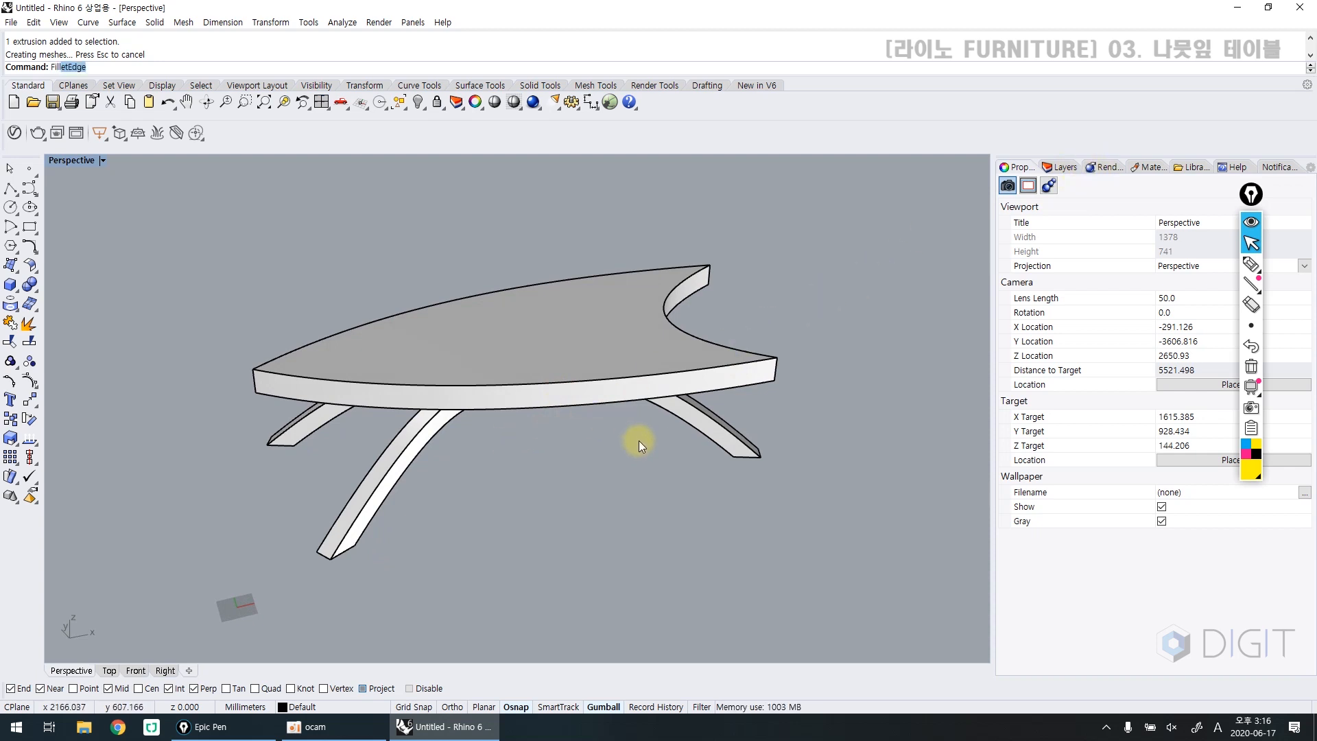
{"action": "type", "text": "et"}
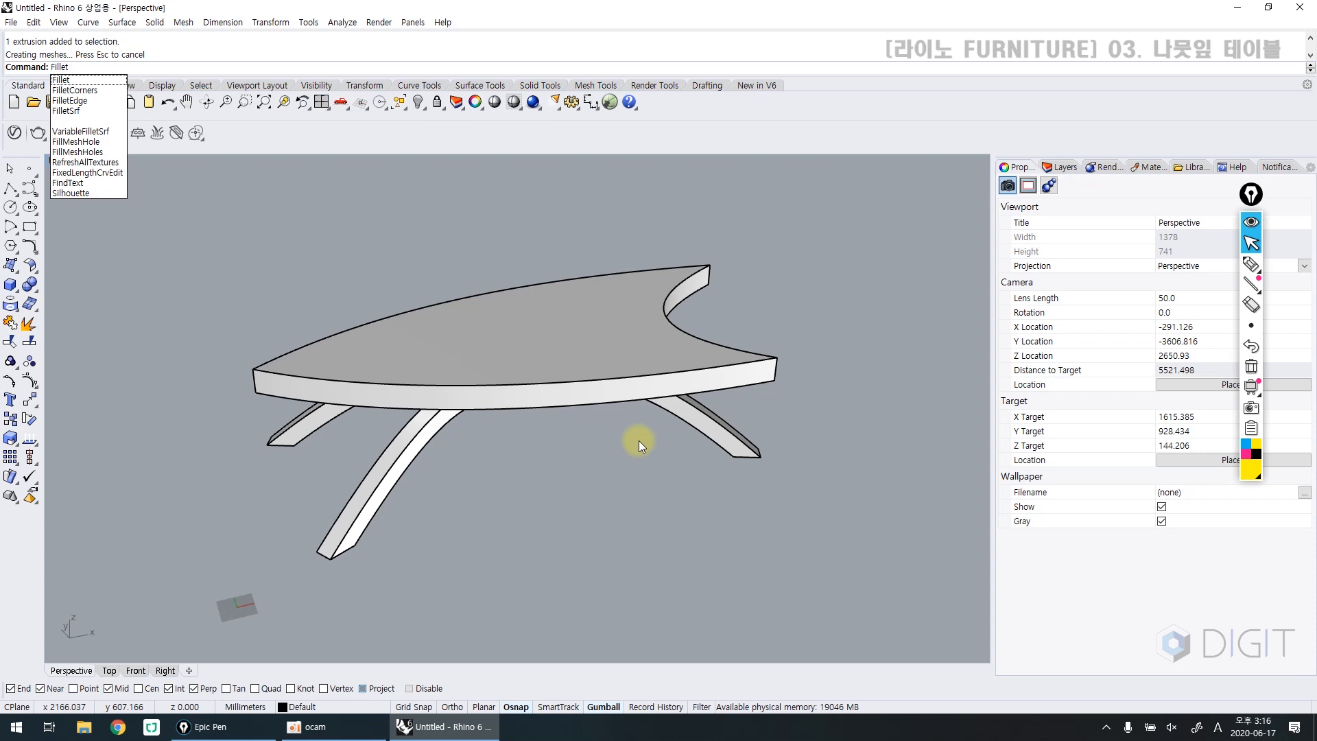
{"action": "type", "text": "Edge"}
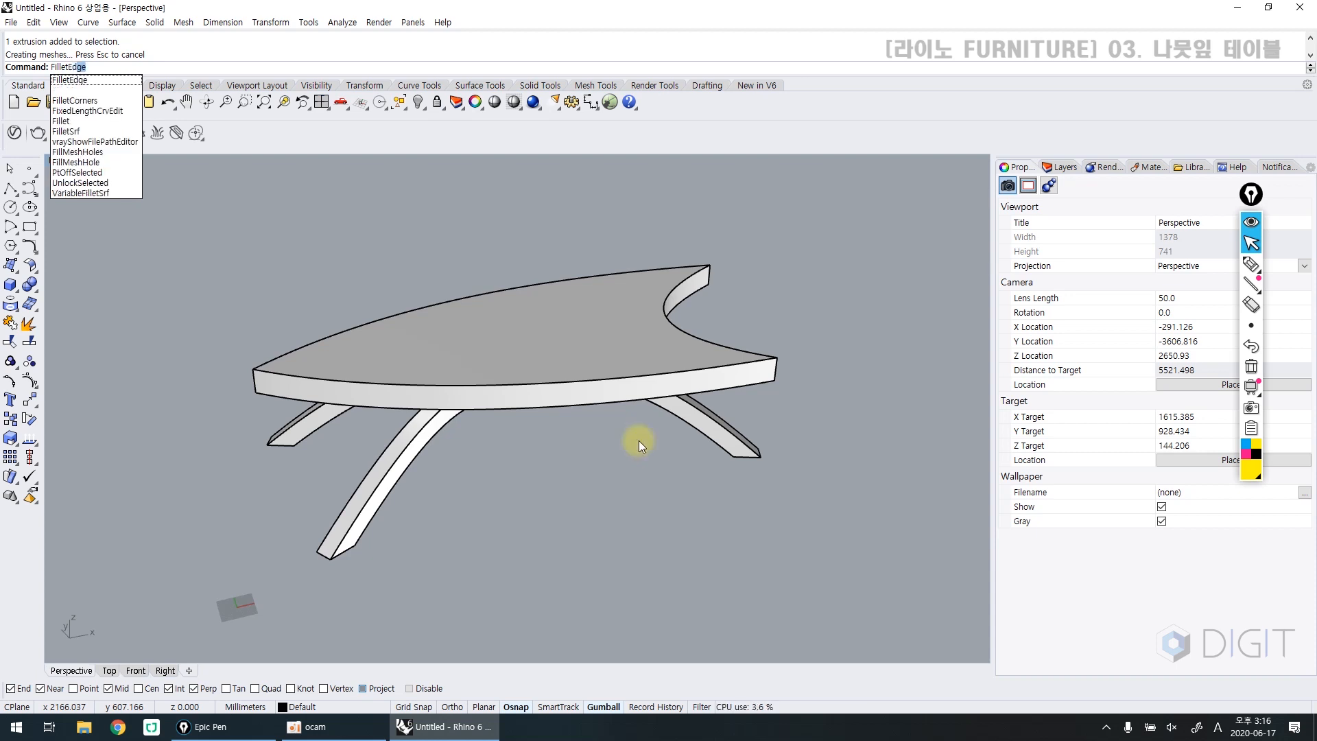
{"action": "key", "text": "Return"}
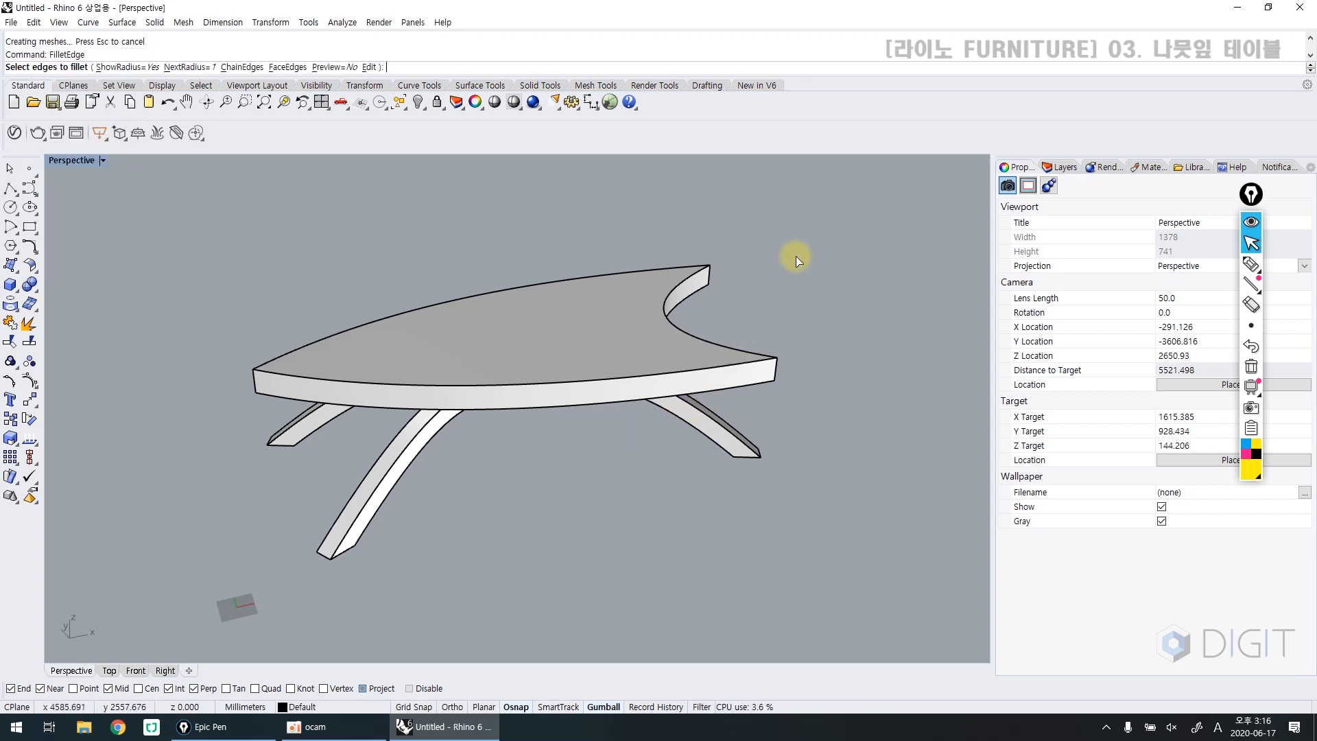
{"action": "left_click", "coordinate": [188, 67]}
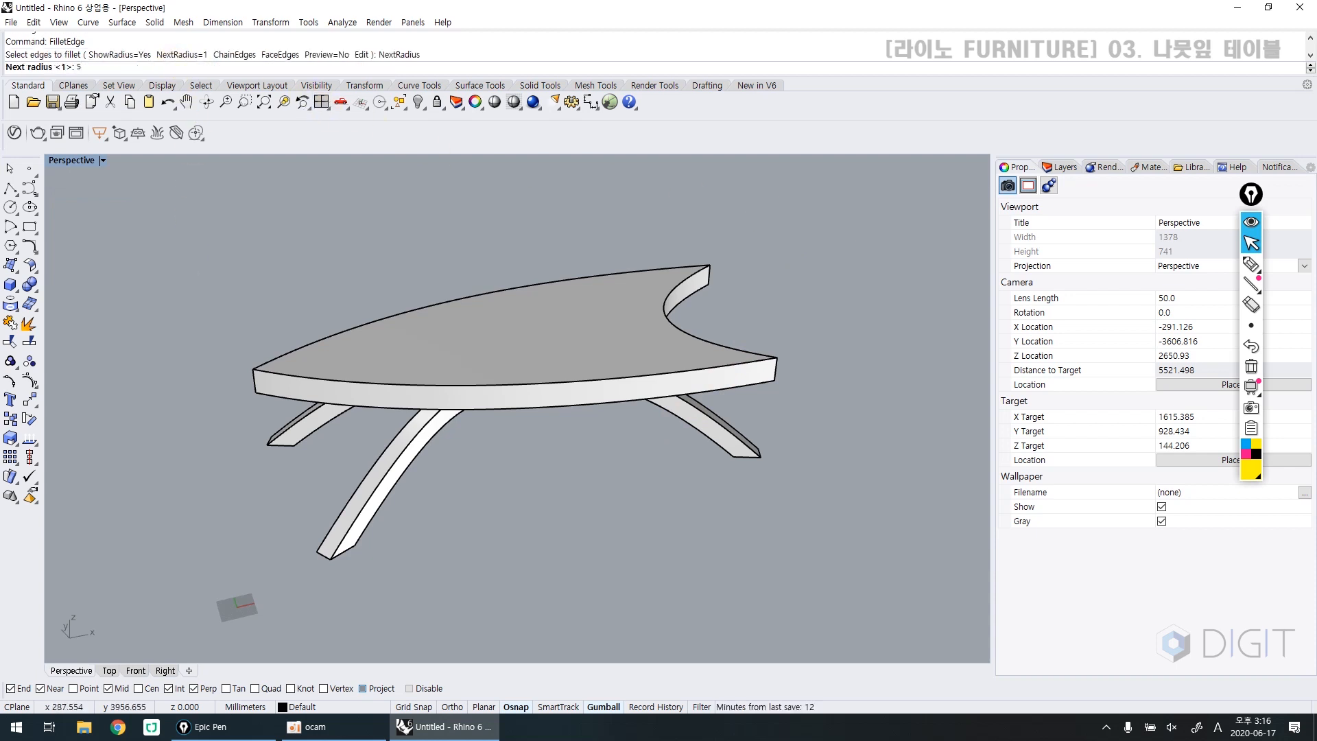
{"action": "key", "text": "Return"}
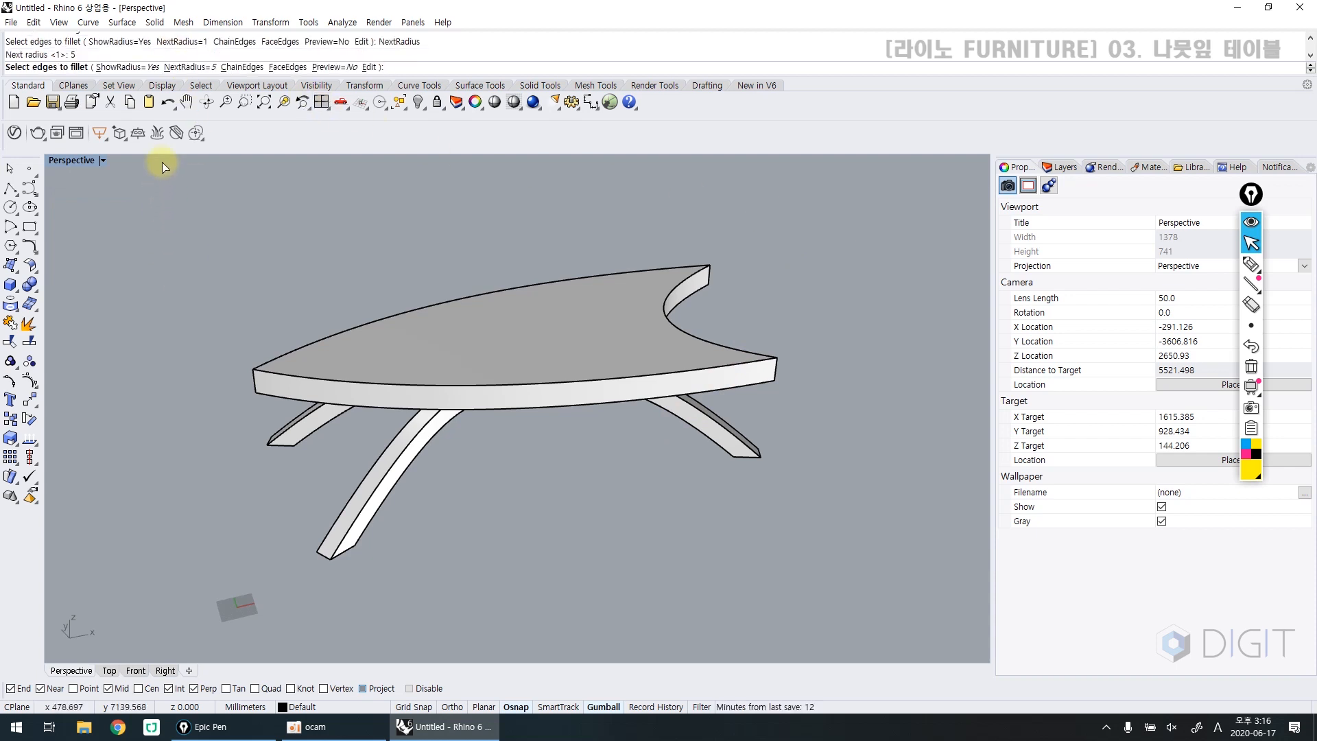
{"action": "left_click_drag", "start_coordinate": [159, 220], "coordinate": [885, 598]}
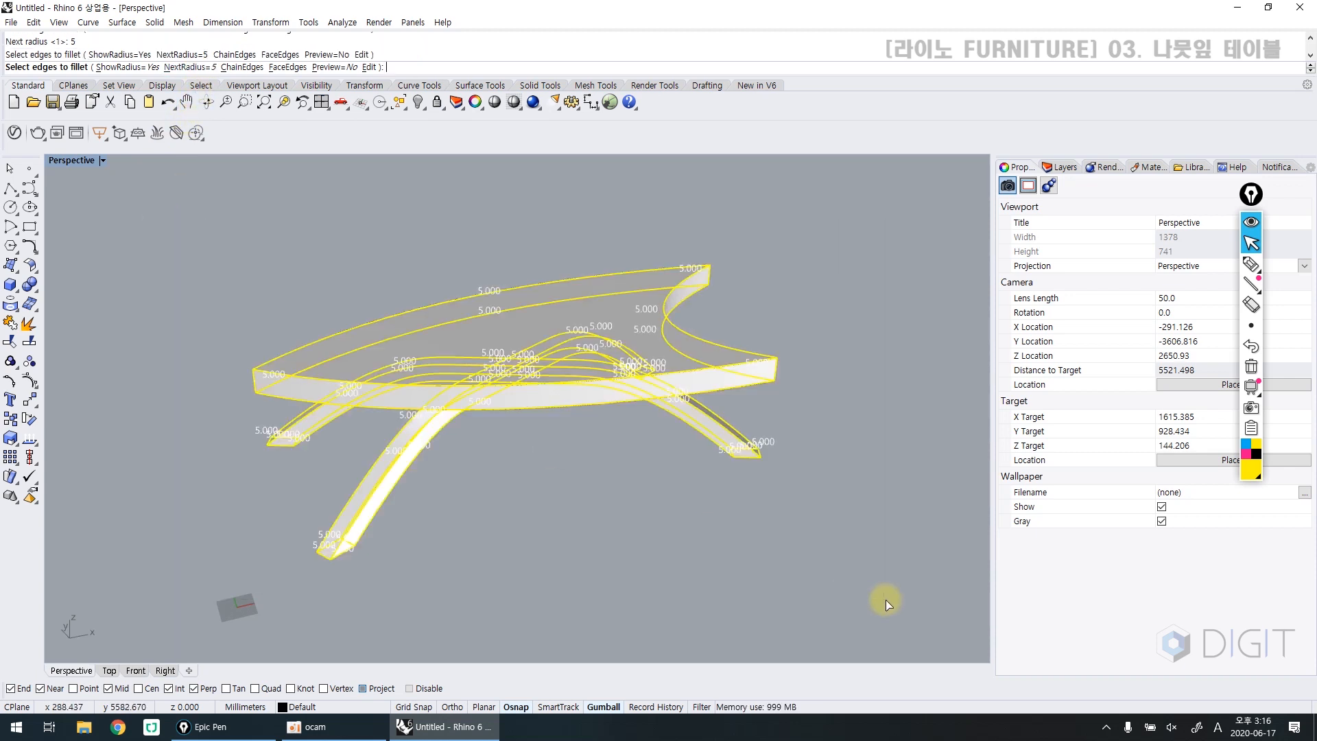
{"action": "key", "text": "Return"}
{"action": "key", "text": "Return"}
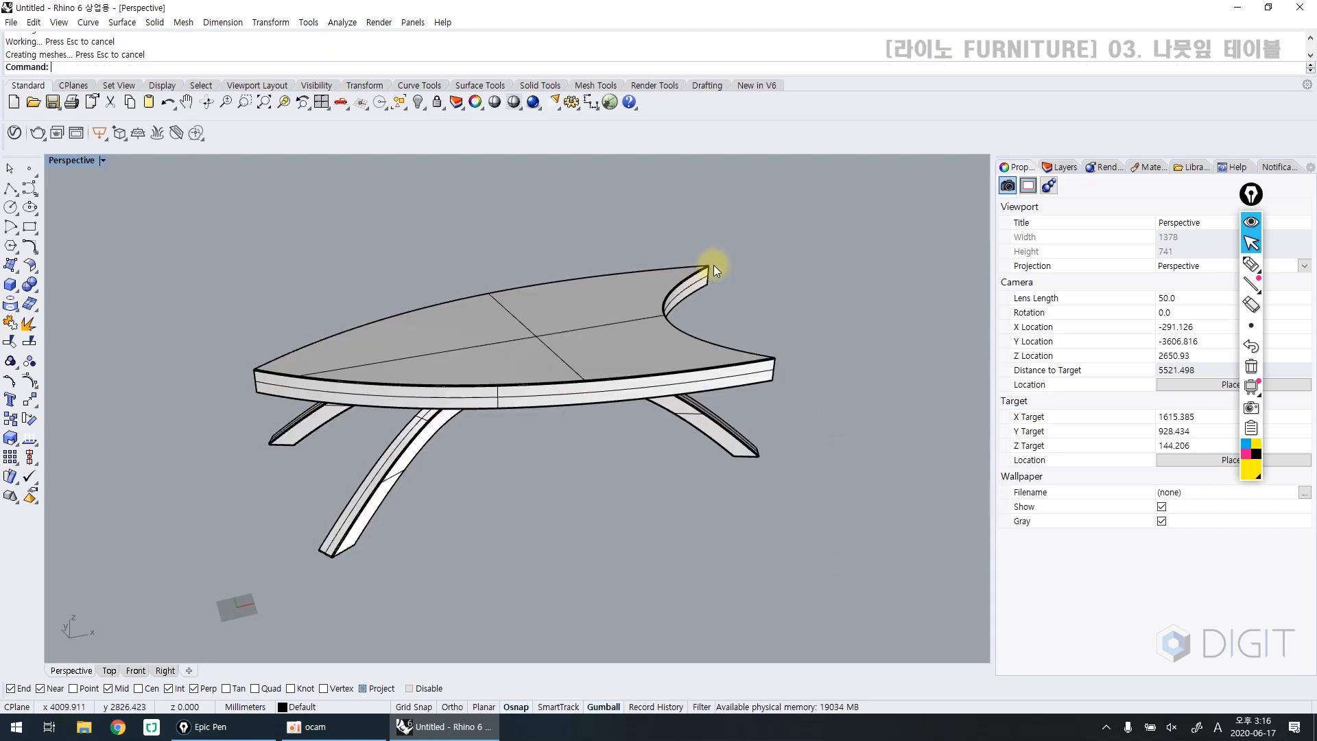
Step: Check the filleted tip of the tabletop up close and set the Perspective viewport to Rendered display with the whole table in view
{"action": "scroll", "coordinate": [713, 267], "scroll_direction": "up", "scroll_amount": 5}
{"action": "left_click", "coordinate": [665, 325]}
{"action": "key", "text": "Escape"}
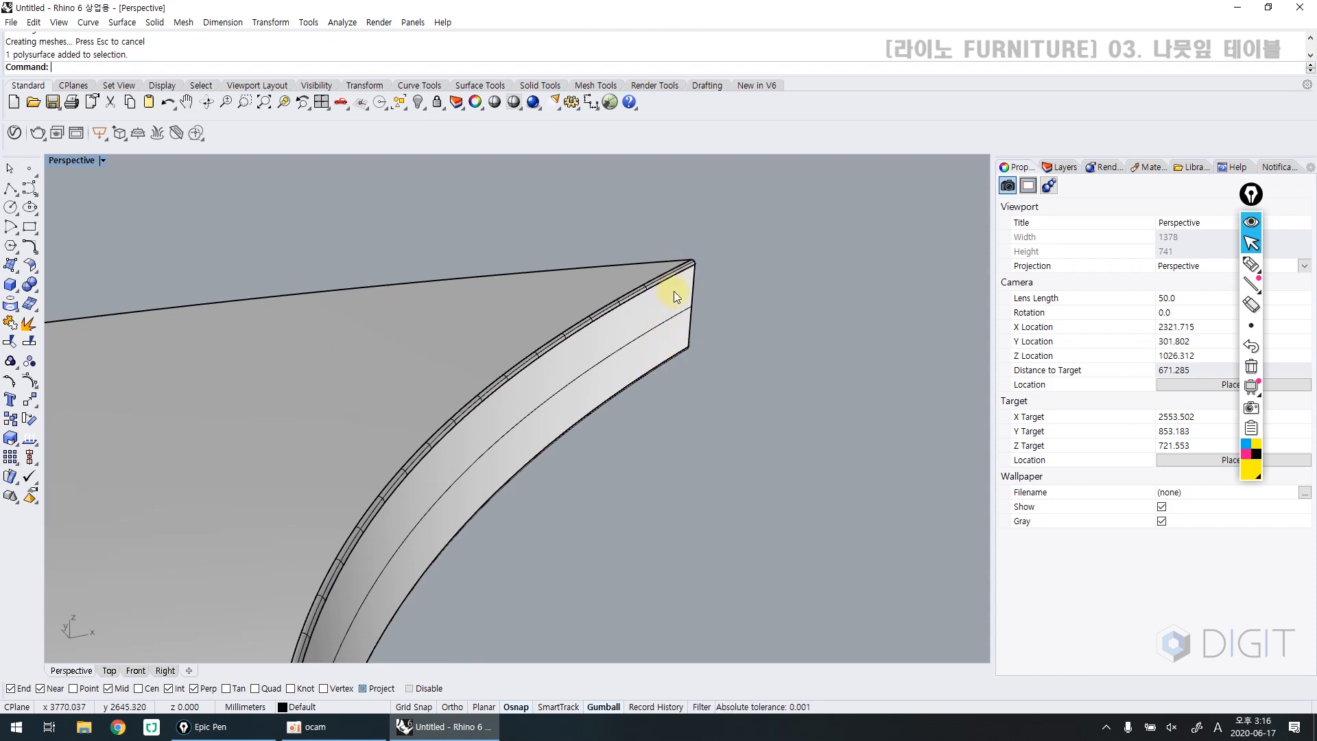
{"action": "scroll", "coordinate": [674, 291], "scroll_direction": "down", "scroll_amount": 4}
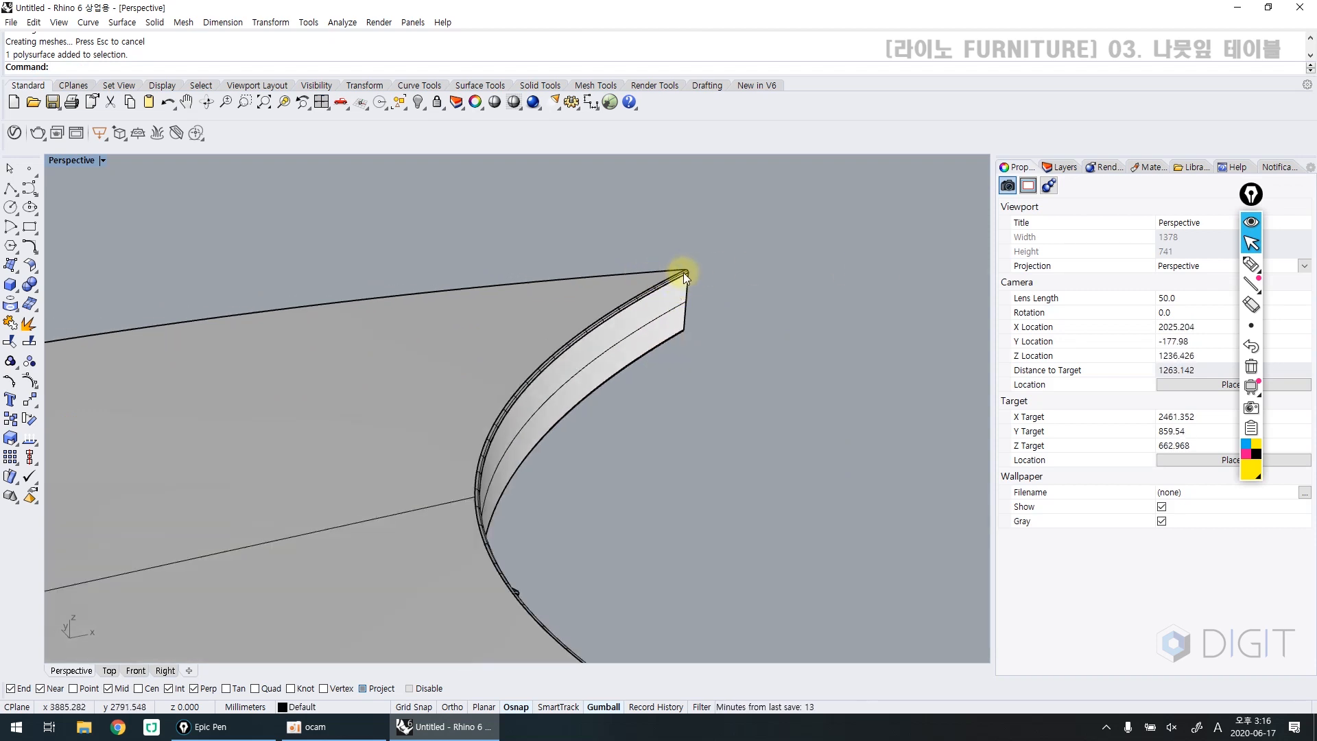
{"action": "scroll", "coordinate": [651, 310], "scroll_direction": "down", "scroll_amount": 8}
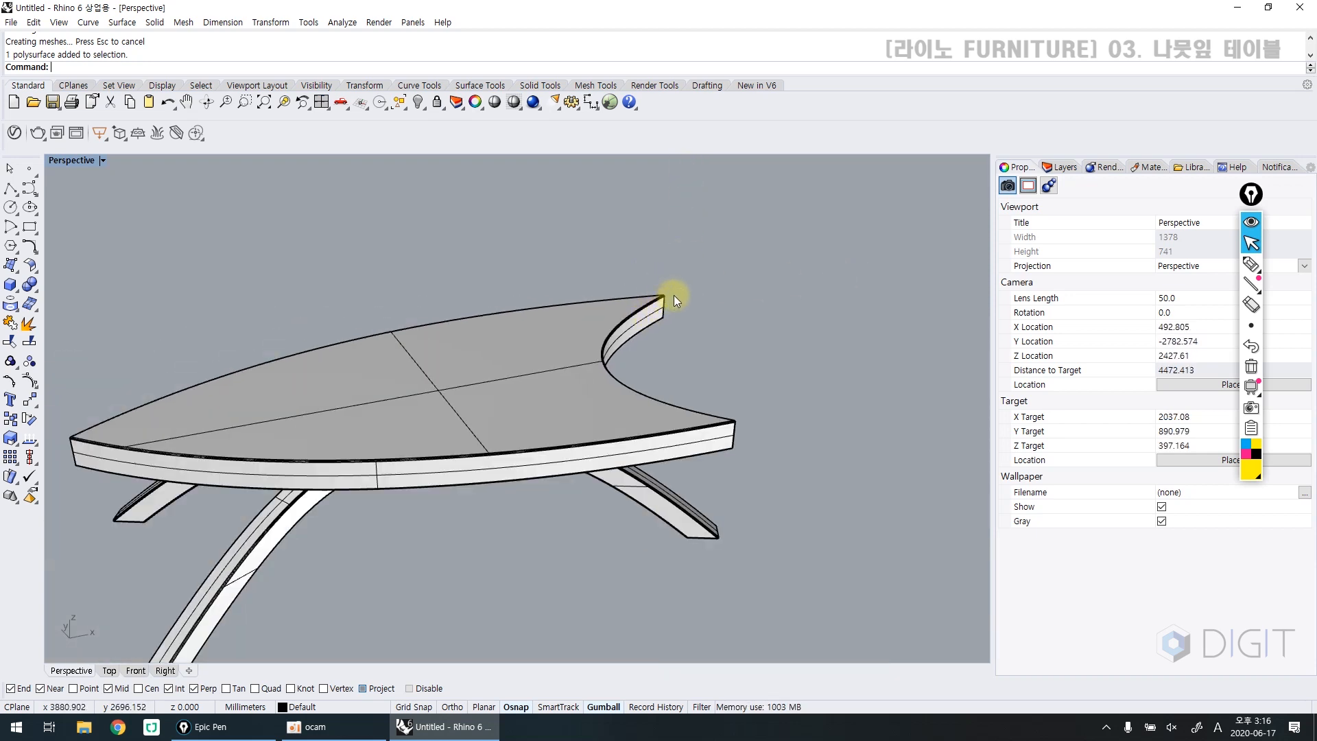
{"action": "right_click_drag", "start_coordinate": [515, 401], "coordinate": [571, 377], "text": "shift"}
{"action": "key", "text": "ctrl+alt+r"}
{"action": "right_click_drag", "start_coordinate": [471, 445], "coordinate": [525, 411], "text": "shift"}
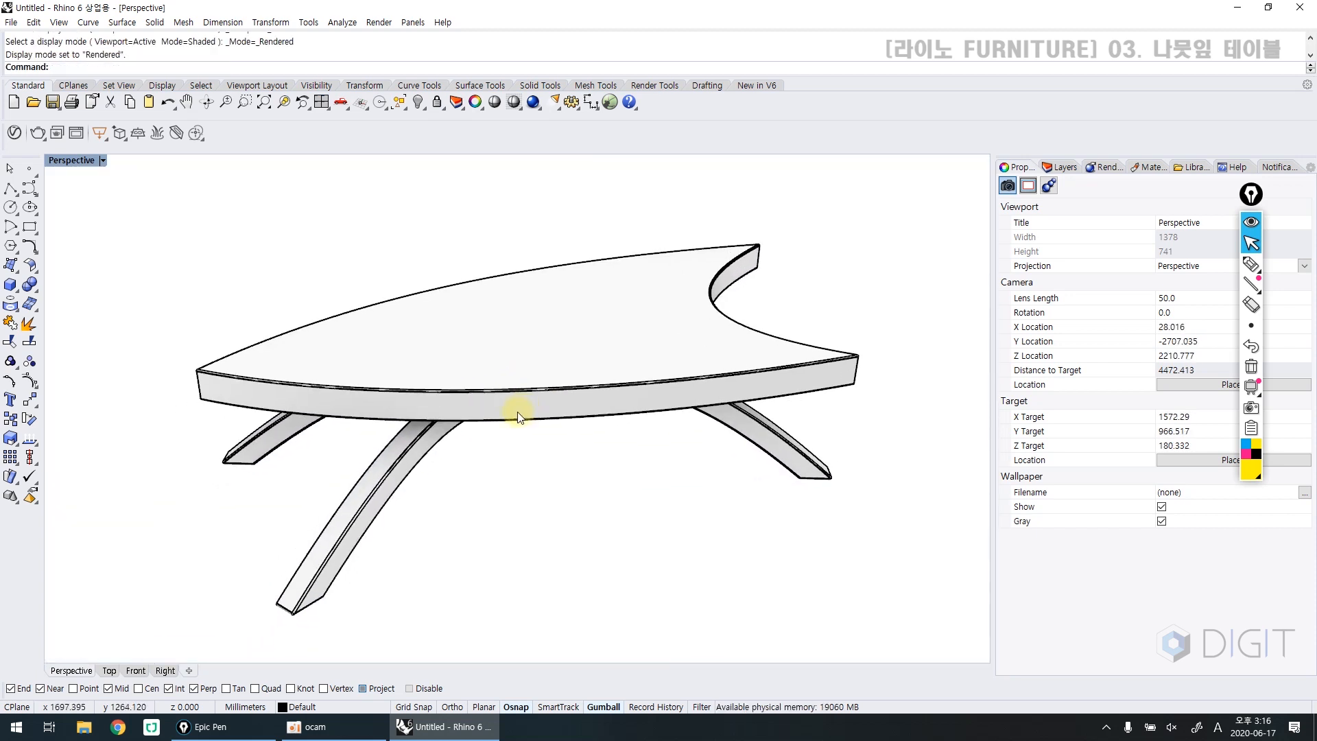
{"action": "scroll", "coordinate": [512, 406], "scroll_direction": "up", "scroll_amount": 2}
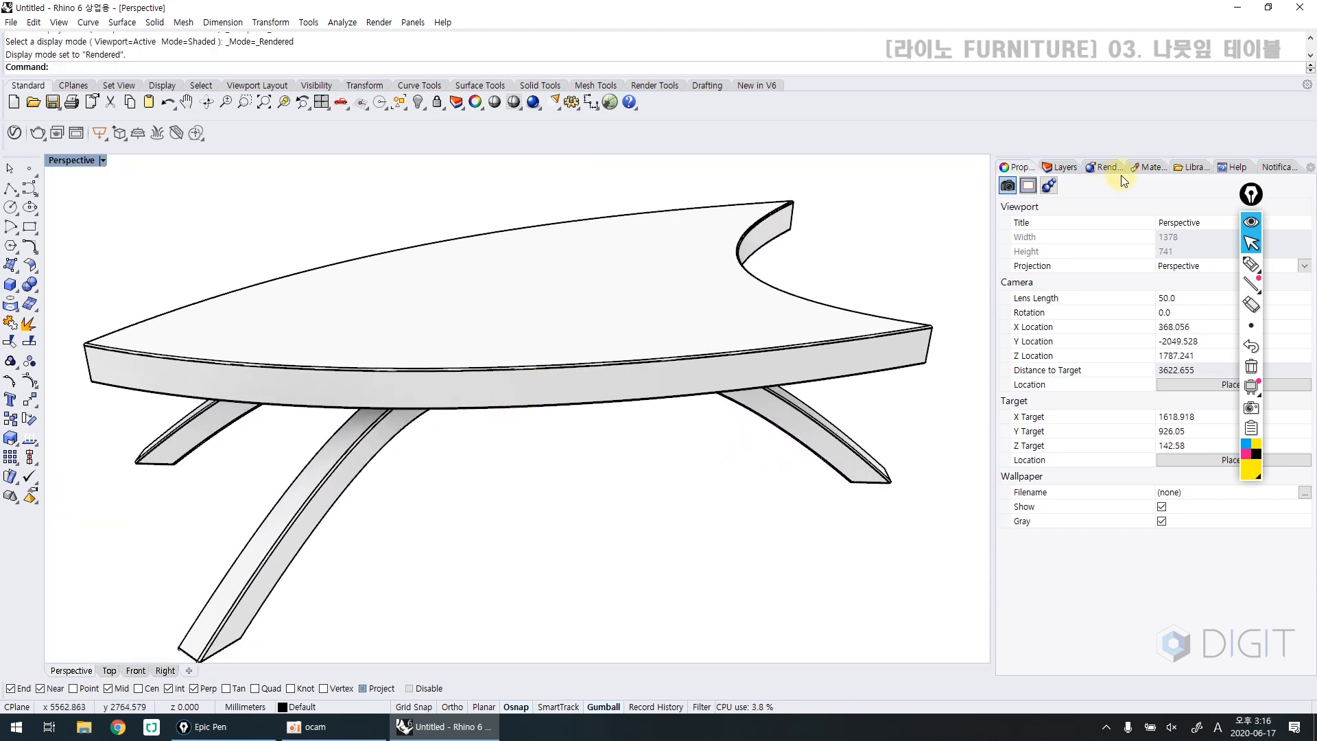
Step: Apply the Clear Glass material from the render content library's Glass folder to the tabletop
{"action": "left_click", "coordinate": [1148, 168]}
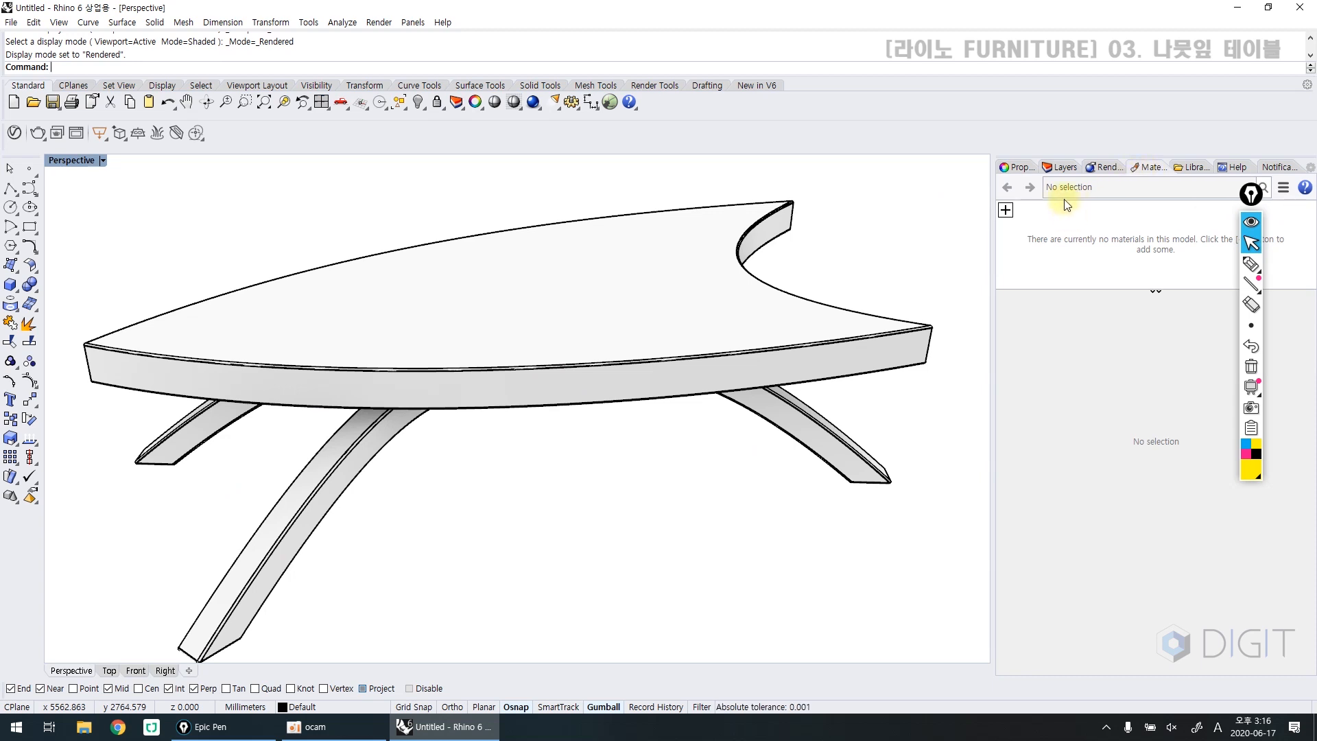
{"action": "left_click", "coordinate": [1178, 168]}
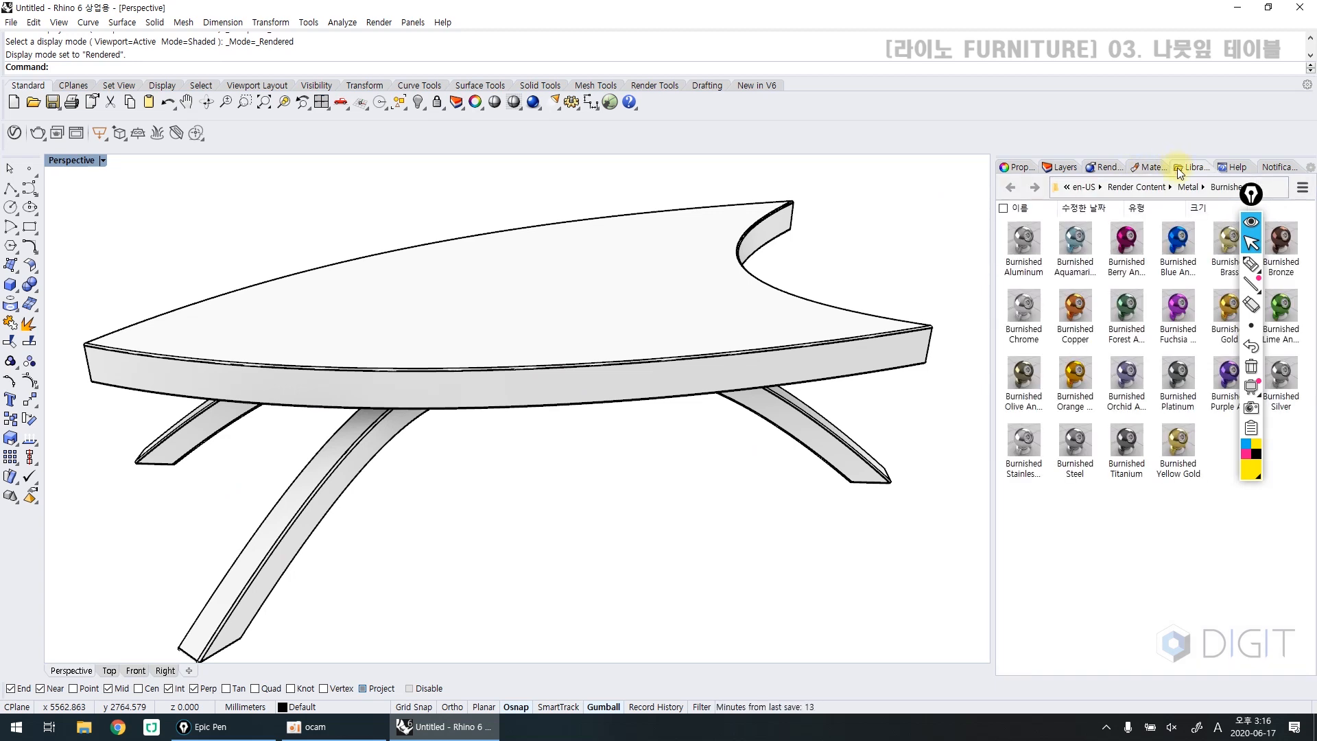
{"action": "left_click", "coordinate": [1136, 187]}
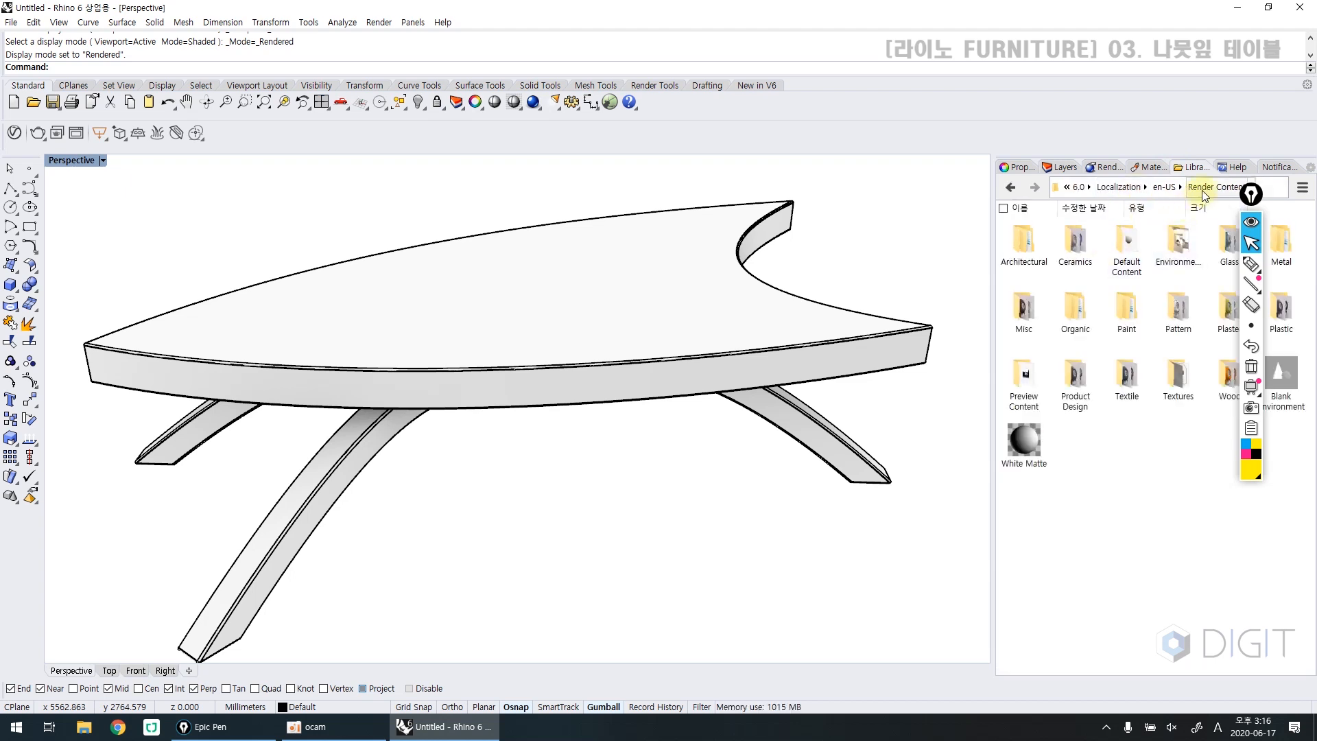
{"action": "left_click_drag", "start_coordinate": [1251, 195], "coordinate": [1267, 276]}
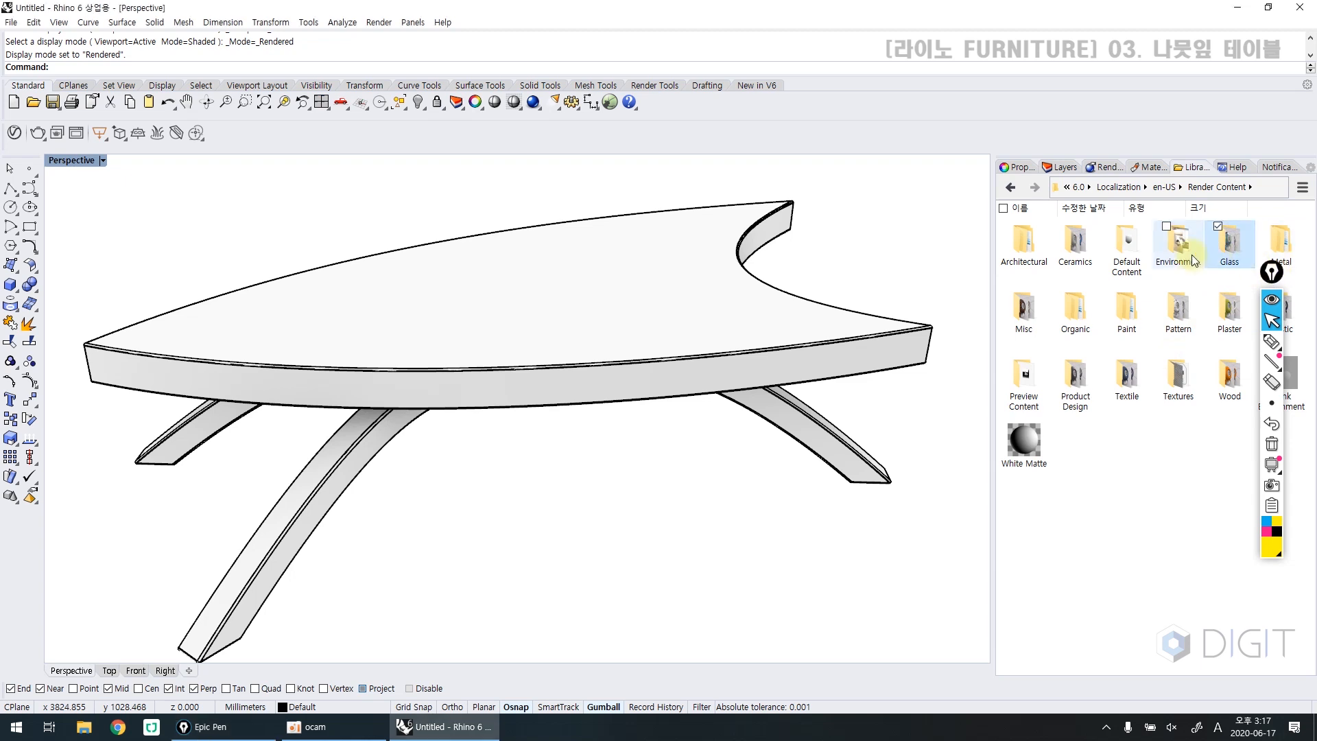
{"action": "double_click", "coordinate": [1232, 242]}
{"action": "left_click_drag", "start_coordinate": [1075, 240], "coordinate": [889, 270]}
{"action": "left_click", "coordinate": [889, 271]}
{"action": "left_click", "coordinate": [841, 439]}
{"action": "key", "text": "Escape"}
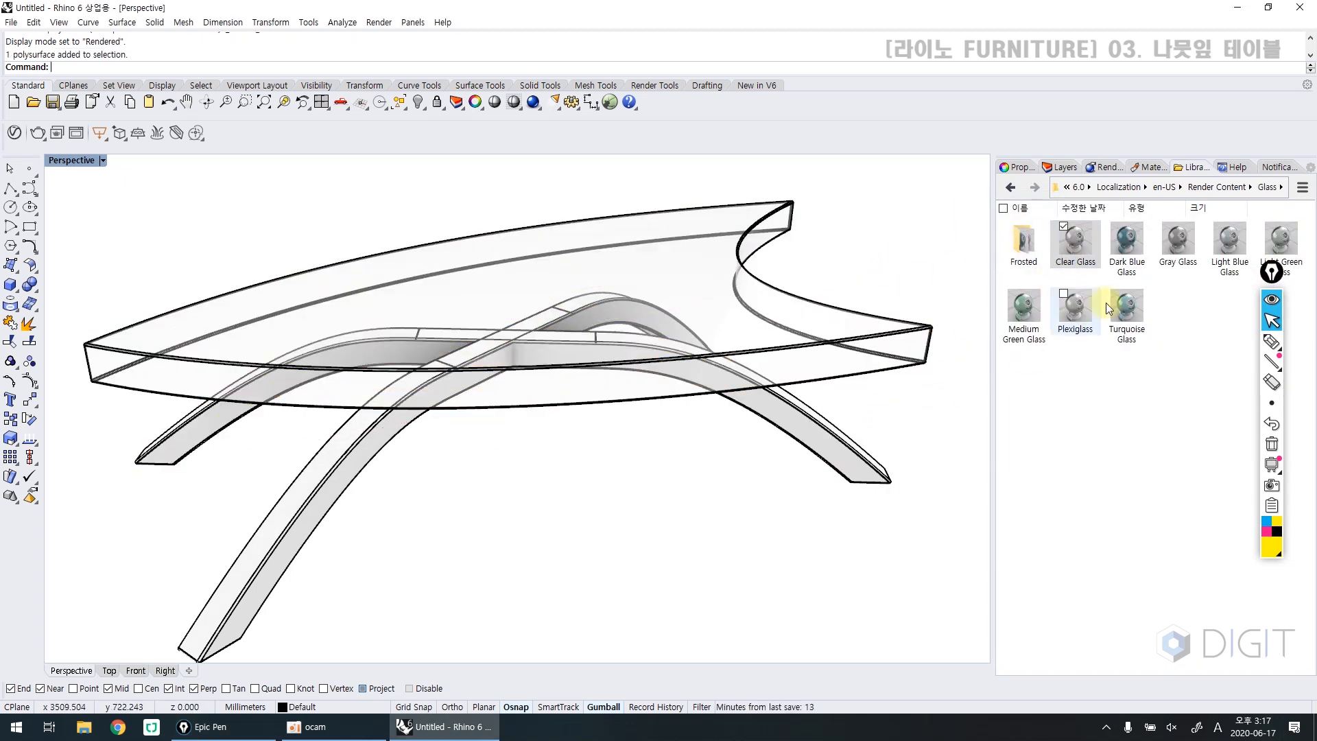
Step: Apply the Burnished Aluminum material from the library's Metal > Burnished folder to the arch supports
{"action": "left_click", "coordinate": [1194, 189]}
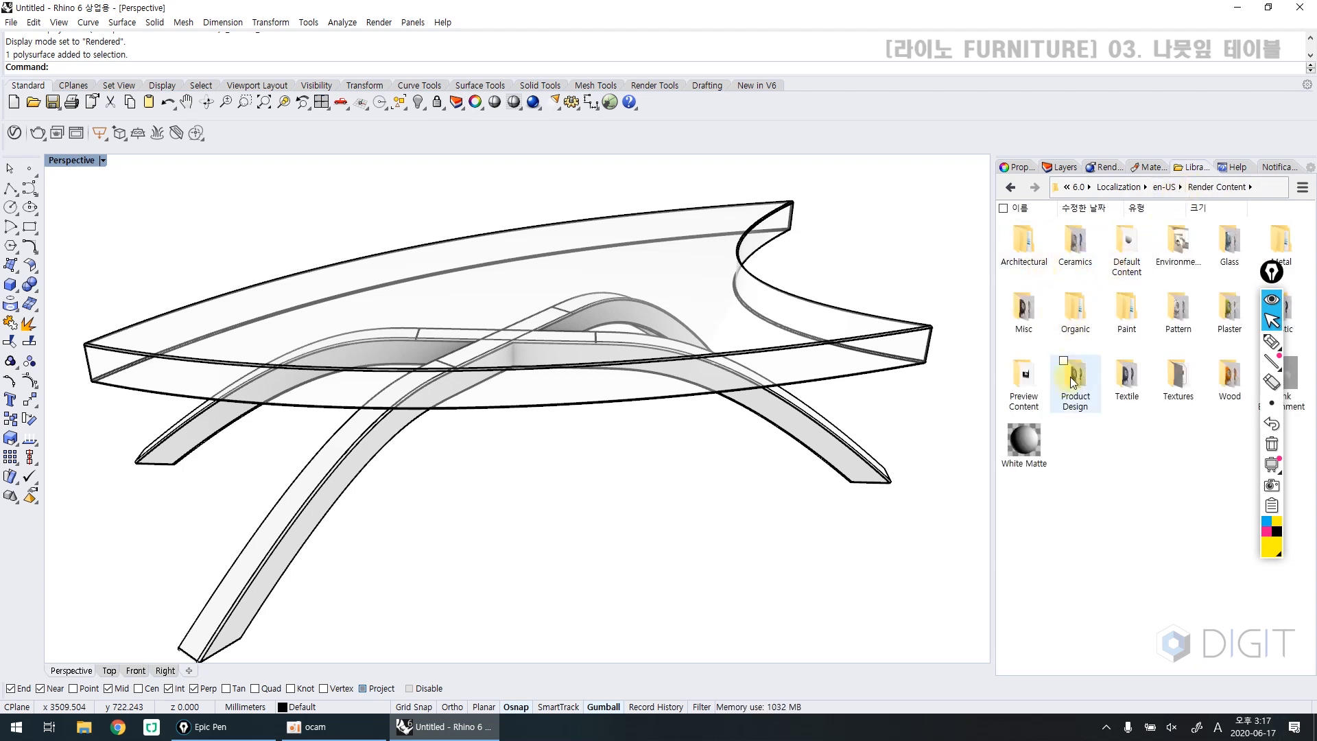
{"action": "double_click", "coordinate": [1280, 248]}
{"action": "double_click", "coordinate": [1029, 246]}
{"action": "left_click_drag", "start_coordinate": [1037, 250], "coordinate": [355, 442]}
{"action": "left_click", "coordinate": [515, 502]}
{"action": "right_click_drag", "start_coordinate": [565, 443], "coordinate": [520, 459]}
Step: Set the surface edge thickness of the Rendered display mode to 0 pixels and check the table without edge lines
{"action": "key", "text": "Return"}
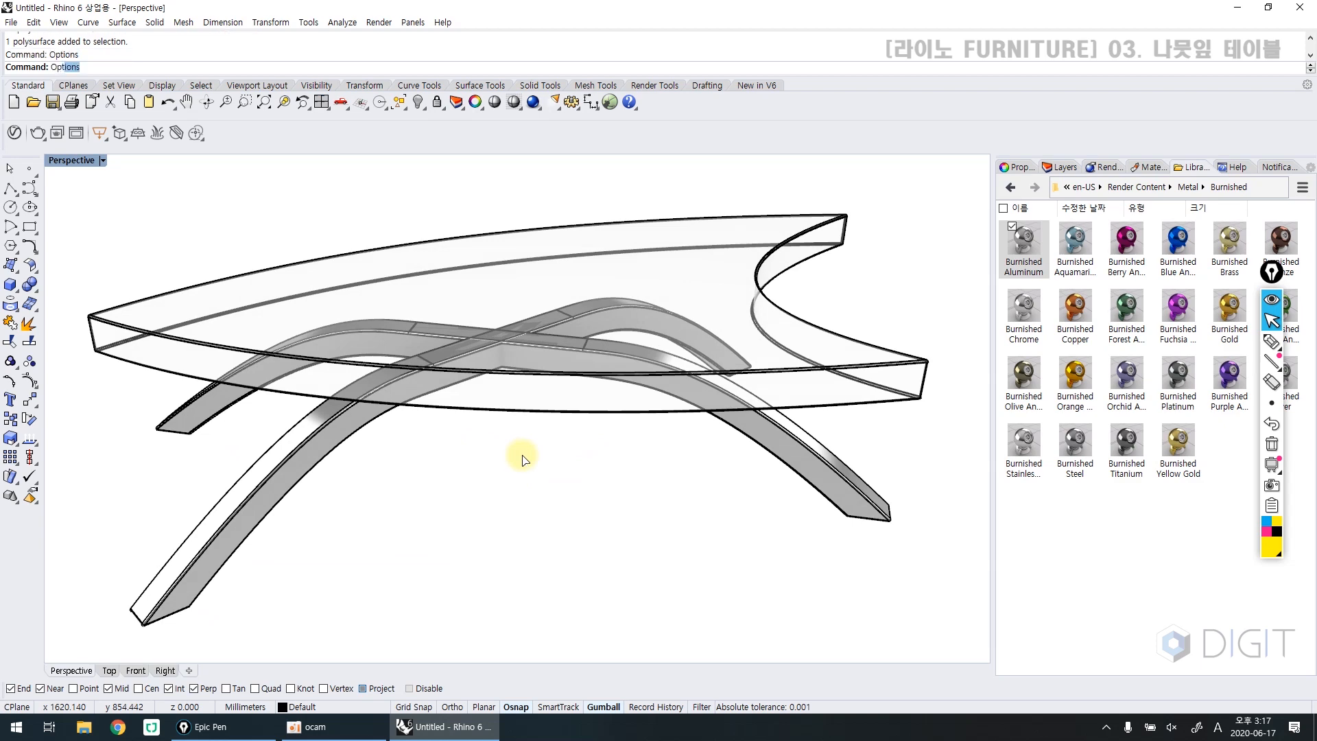
{"action": "left_click", "coordinate": [616, 571]}
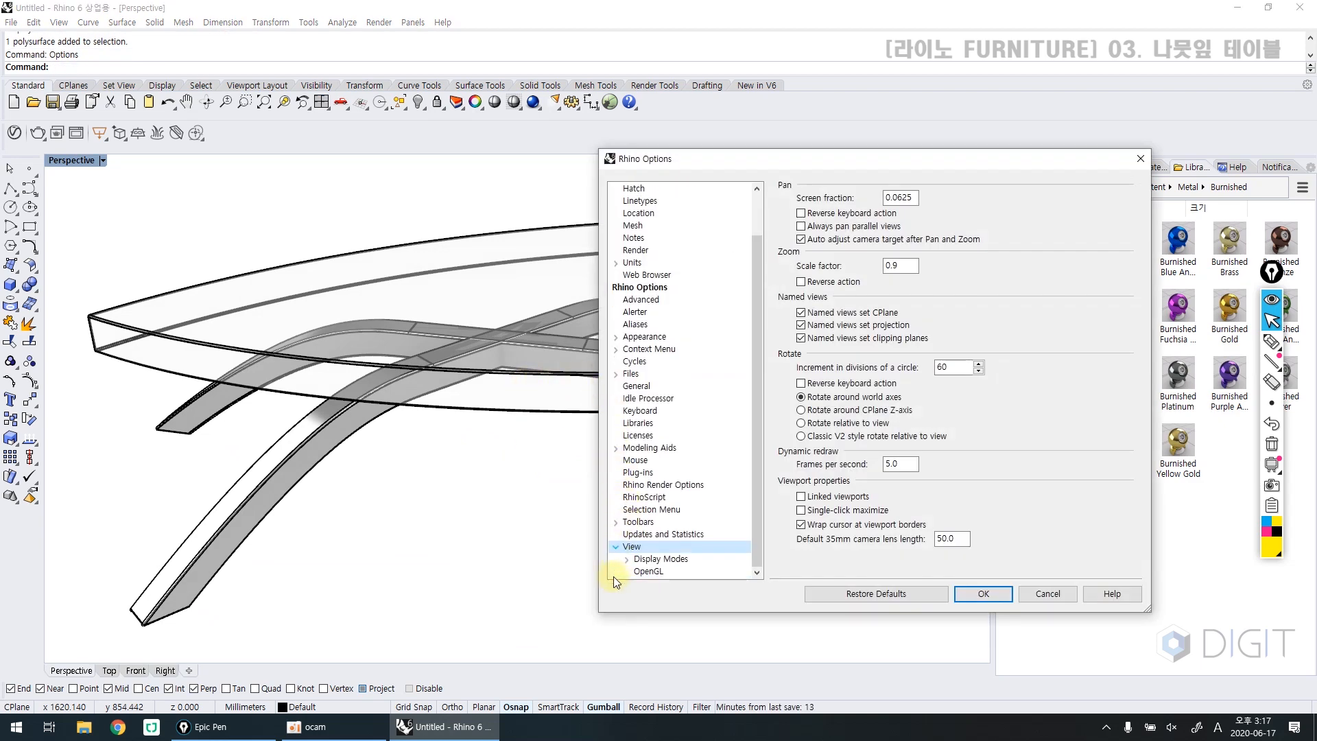
{"action": "left_click", "coordinate": [628, 561]}
{"action": "left_click", "coordinate": [662, 460]}
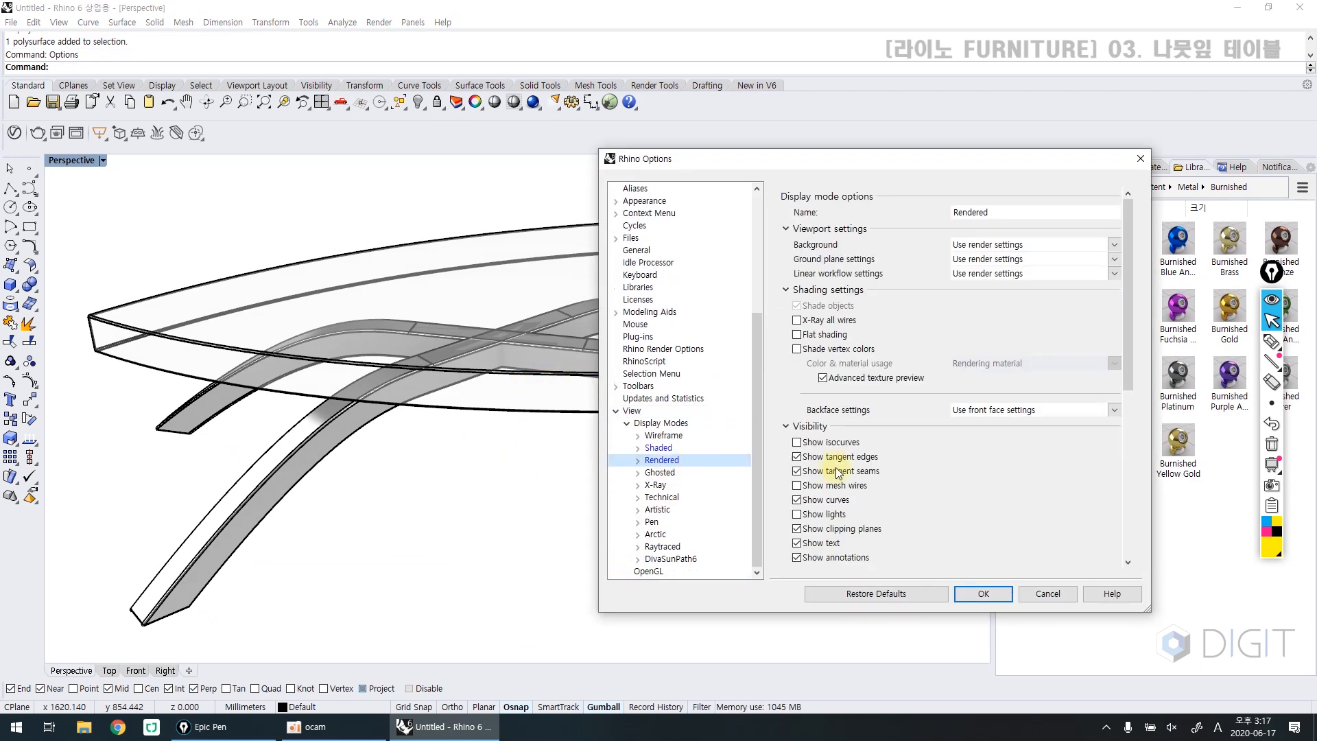
{"action": "scroll", "coordinate": [924, 478], "scroll_direction": "down", "scroll_amount": 5}
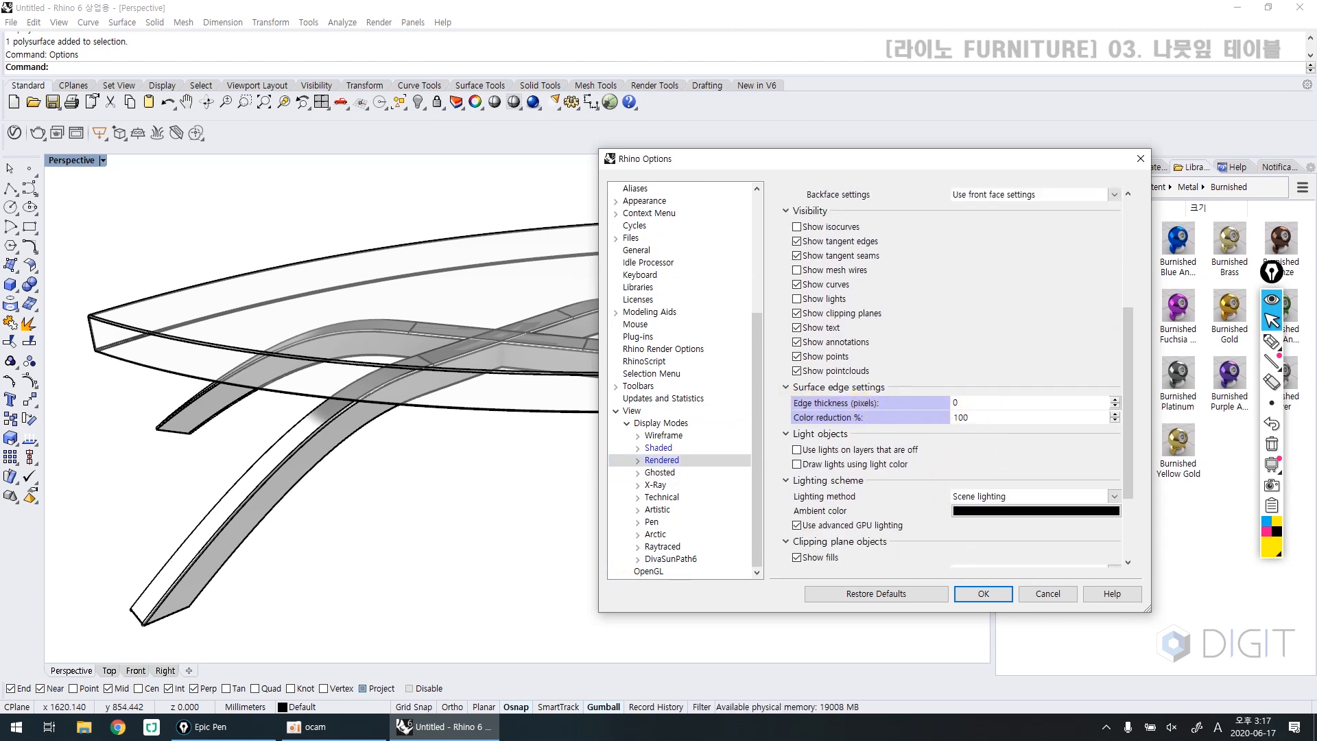
{"action": "left_click", "coordinate": [970, 592]}
{"action": "right_click_drag", "start_coordinate": [673, 532], "coordinate": [653, 453]}
Step: Set the surface edge thickness of the Rendered display mode to 1 pixel
{"action": "right_click", "coordinate": [652, 453]}
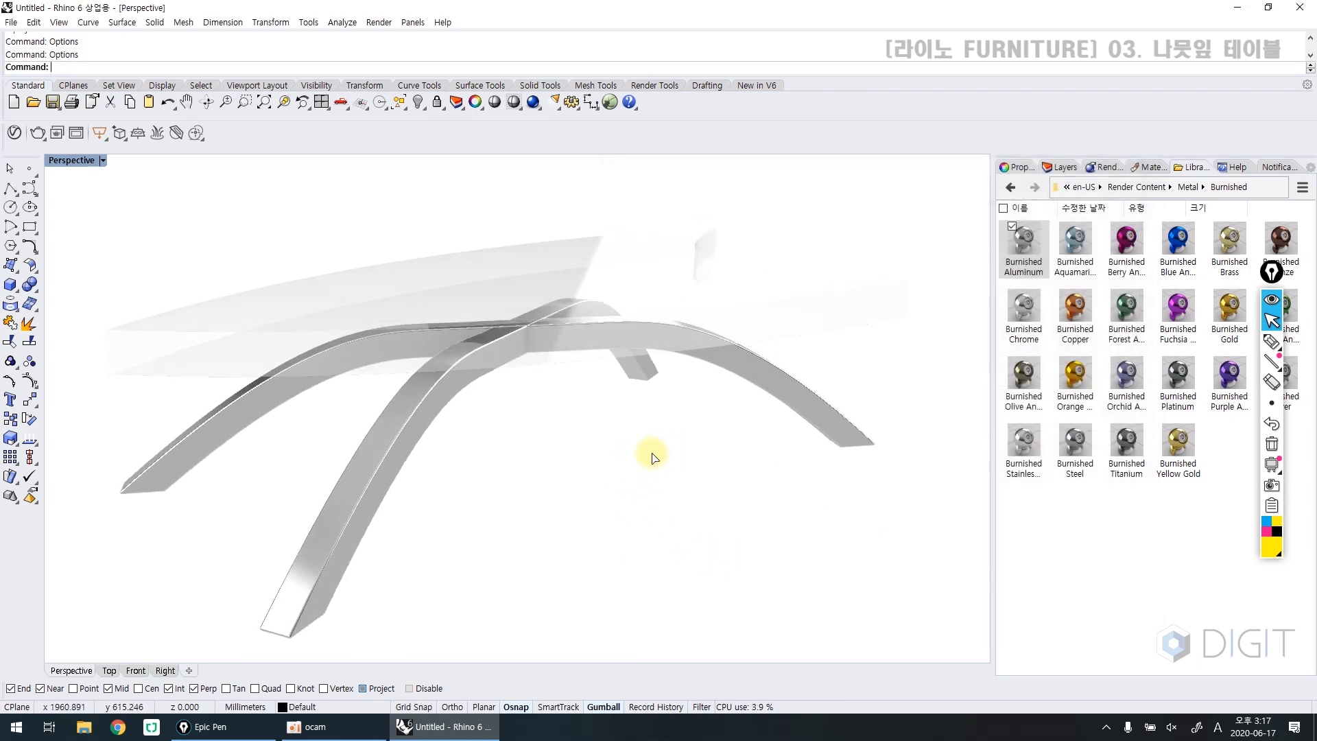
{"action": "scroll", "coordinate": [957, 427], "scroll_direction": "down", "scroll_amount": 5}
{"action": "double_click", "coordinate": [981, 437]}
{"action": "type", "text": "1"}
{"action": "left_click", "coordinate": [976, 601]}
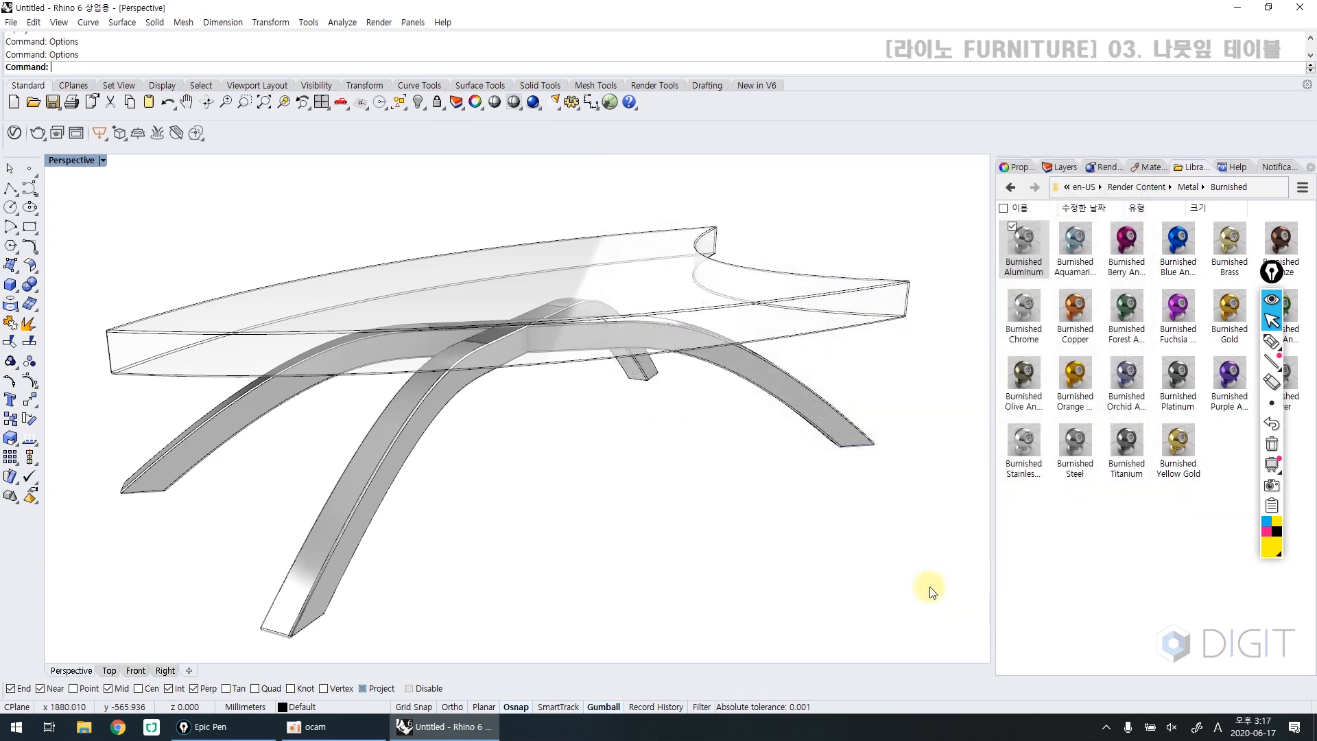
Step: Examine the glass tabletop and aluminum arch supports from several angles in the rendered Perspective viewport
{"action": "right_click_drag", "start_coordinate": [647, 529], "coordinate": [579, 453]}
{"action": "left_click", "coordinate": [60, 164]}
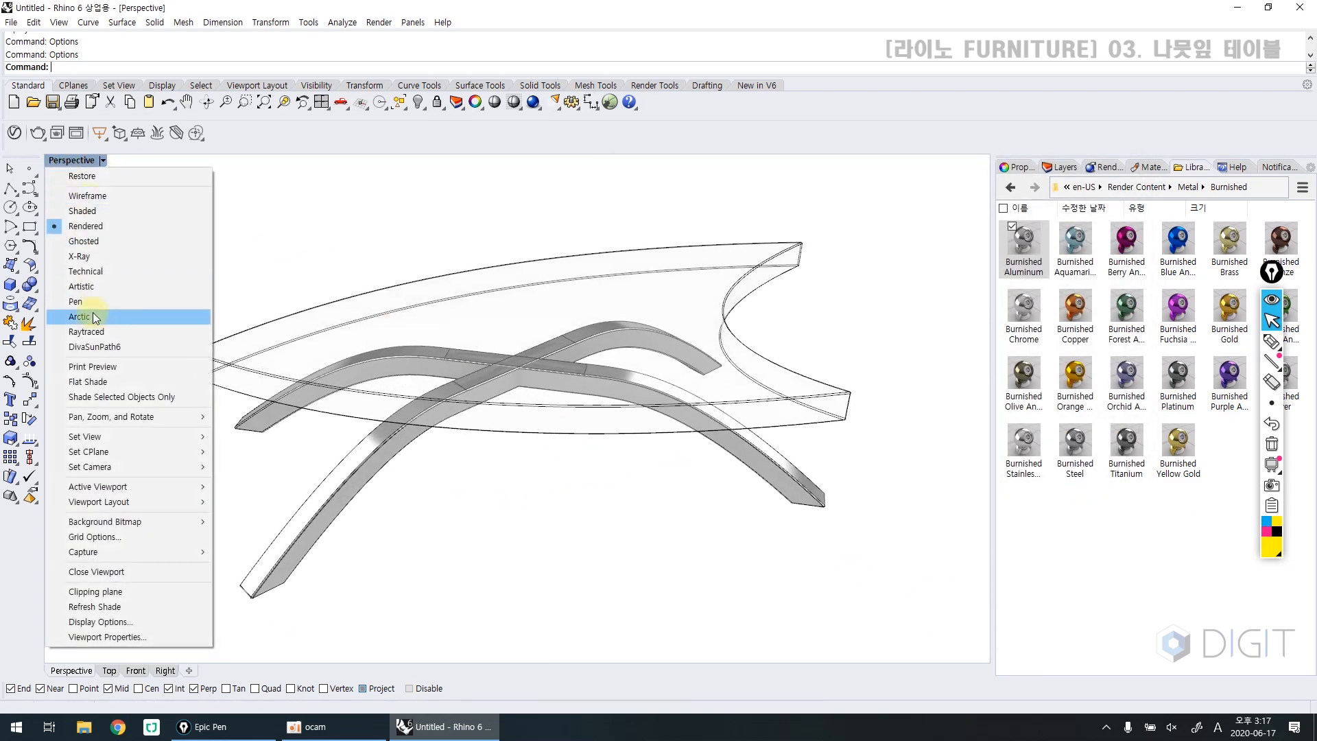
{"action": "right_click_drag", "start_coordinate": [313, 269], "coordinate": [423, 375]}
{"action": "scroll", "coordinate": [420, 374], "scroll_direction": "up", "scroll_amount": 1}
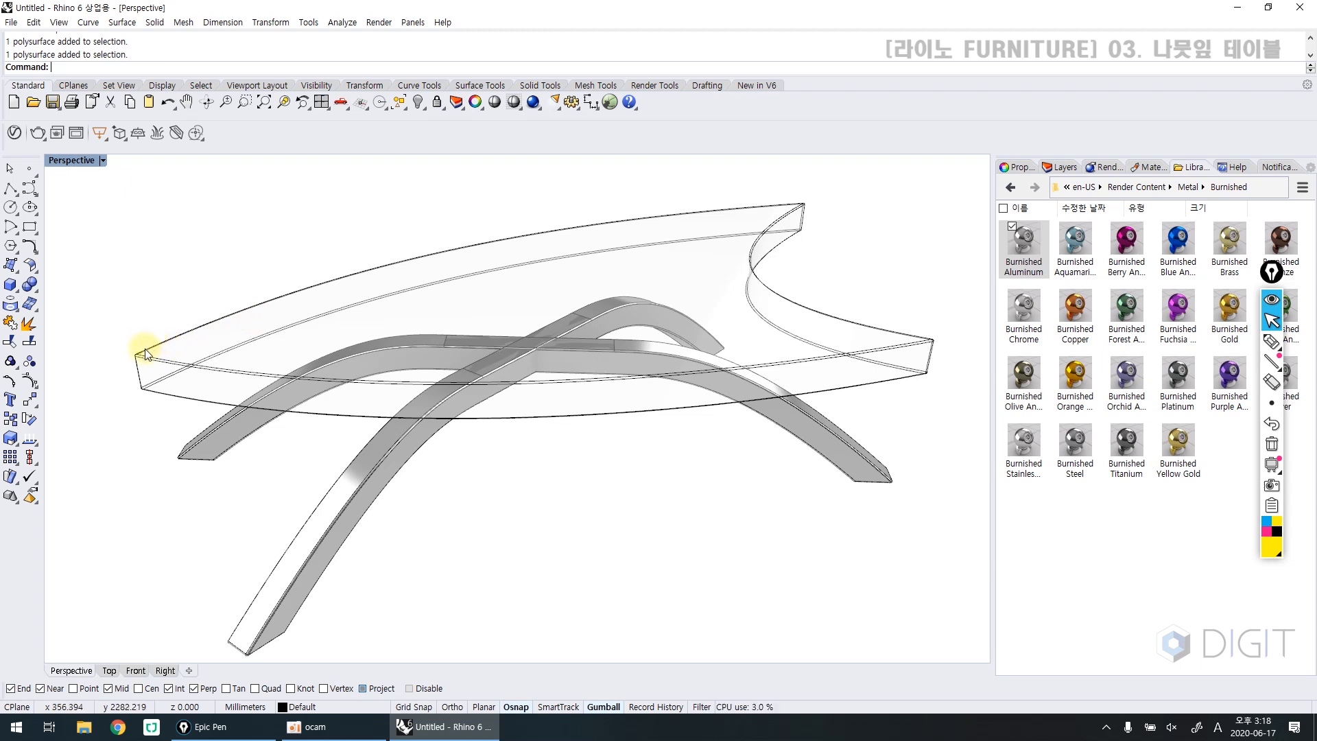
{"action": "left_click", "coordinate": [320, 530]}
{"action": "left_click", "coordinate": [462, 523]}
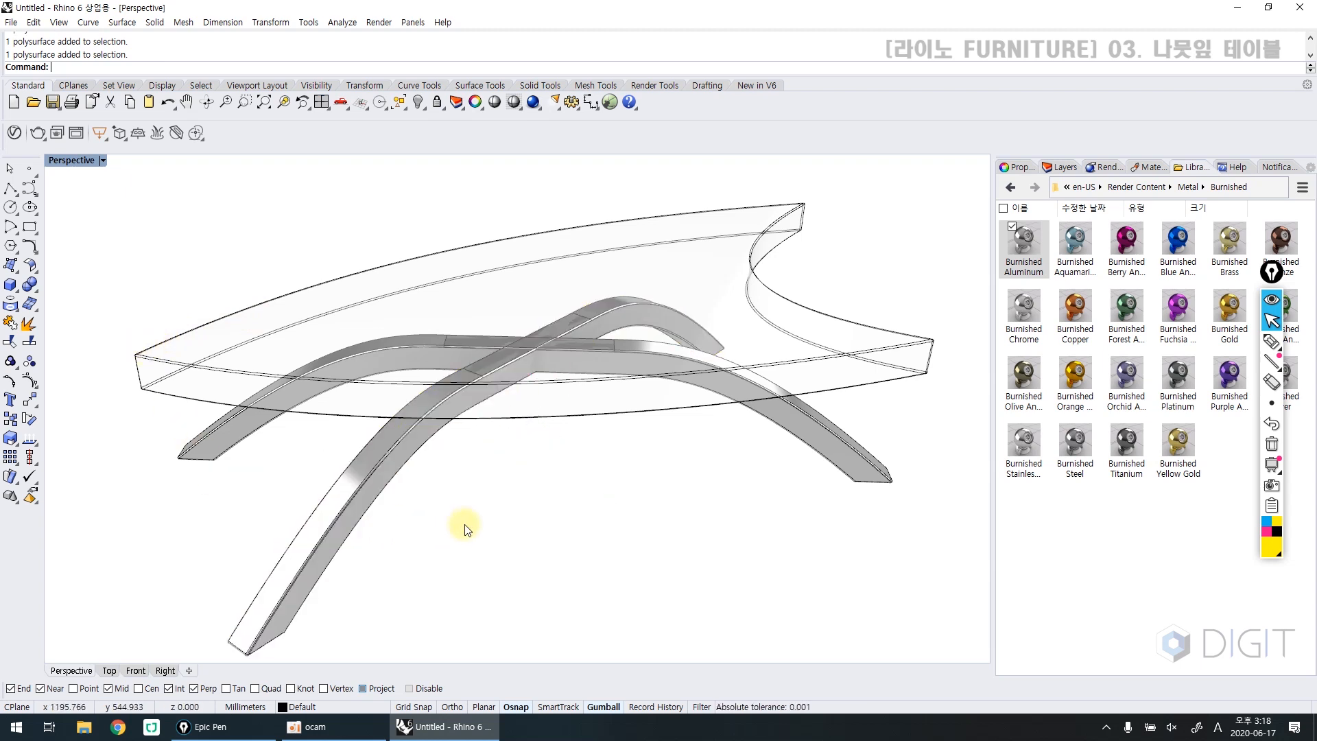
{"action": "right_click_drag", "start_coordinate": [497, 487], "coordinate": [481, 562]}
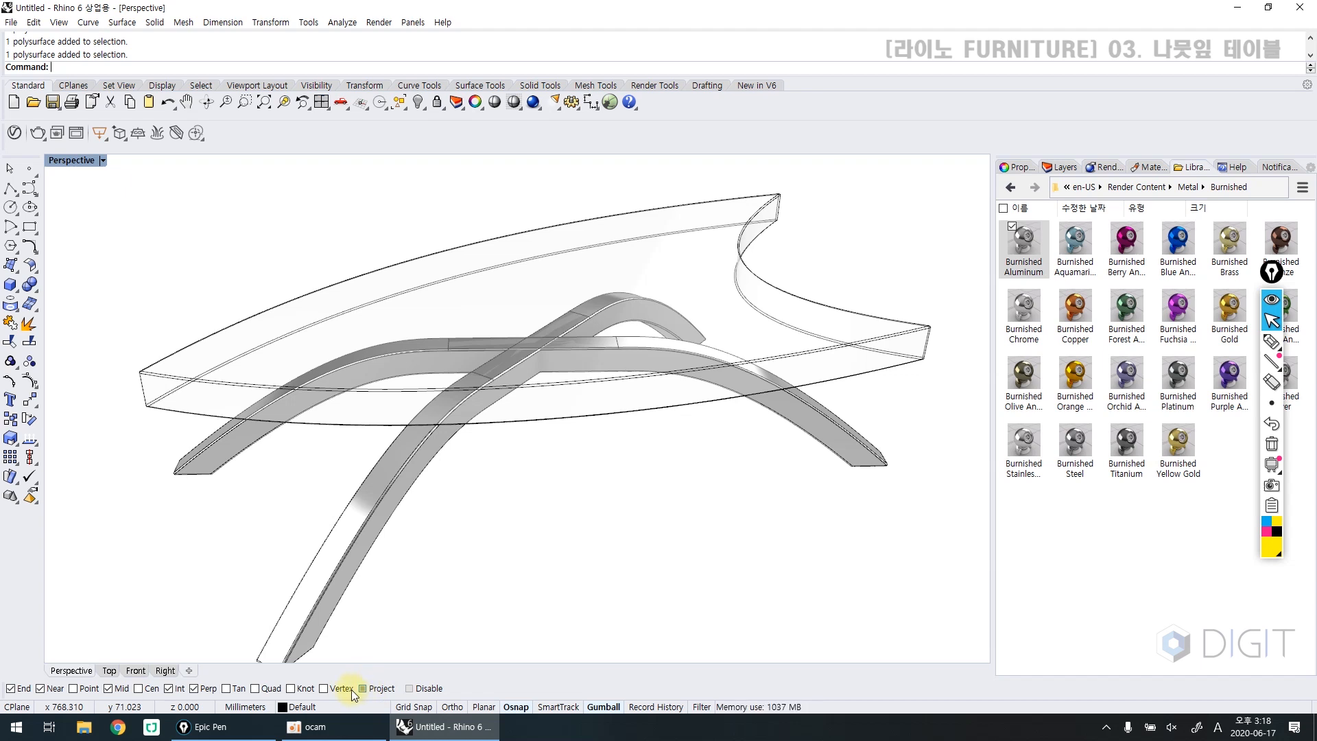
{"action": "right_click_drag", "start_coordinate": [405, 548], "coordinate": [358, 461]}
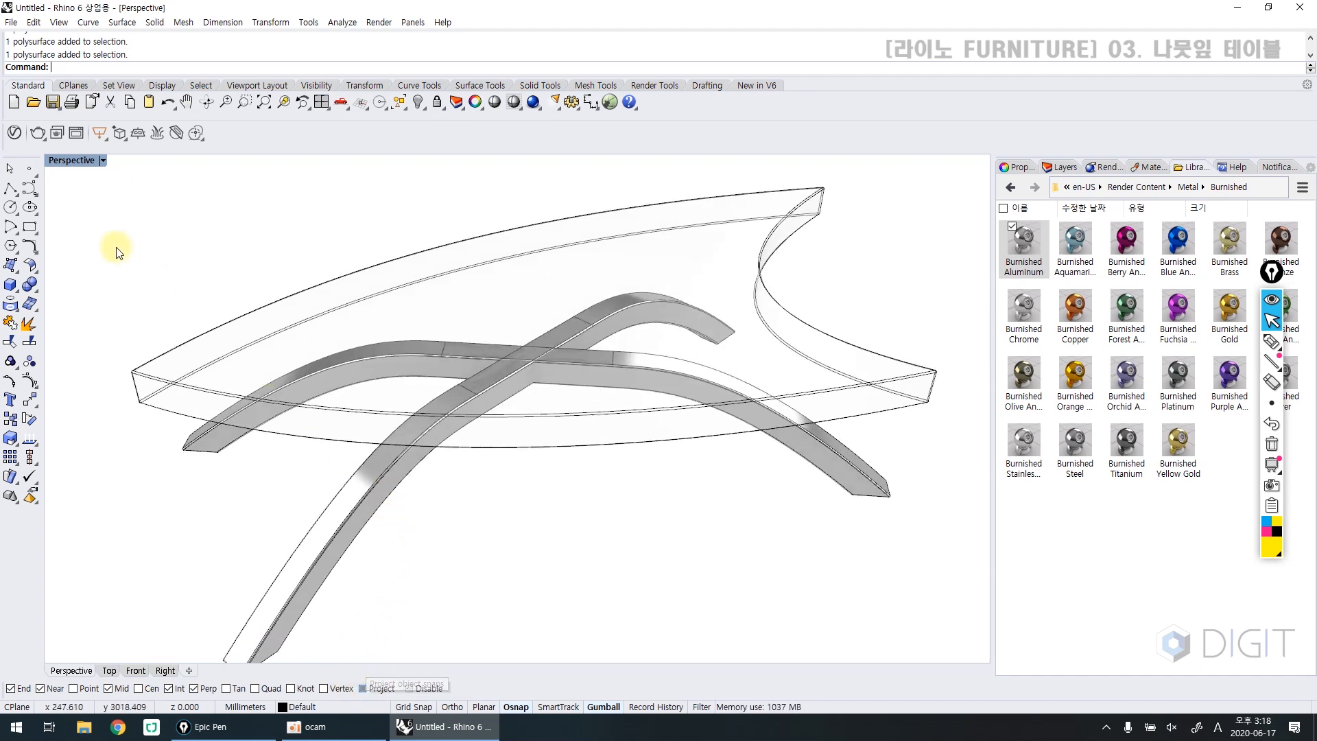
{"action": "type", "text": "Rec"}
{"action": "key", "text": "Return"}
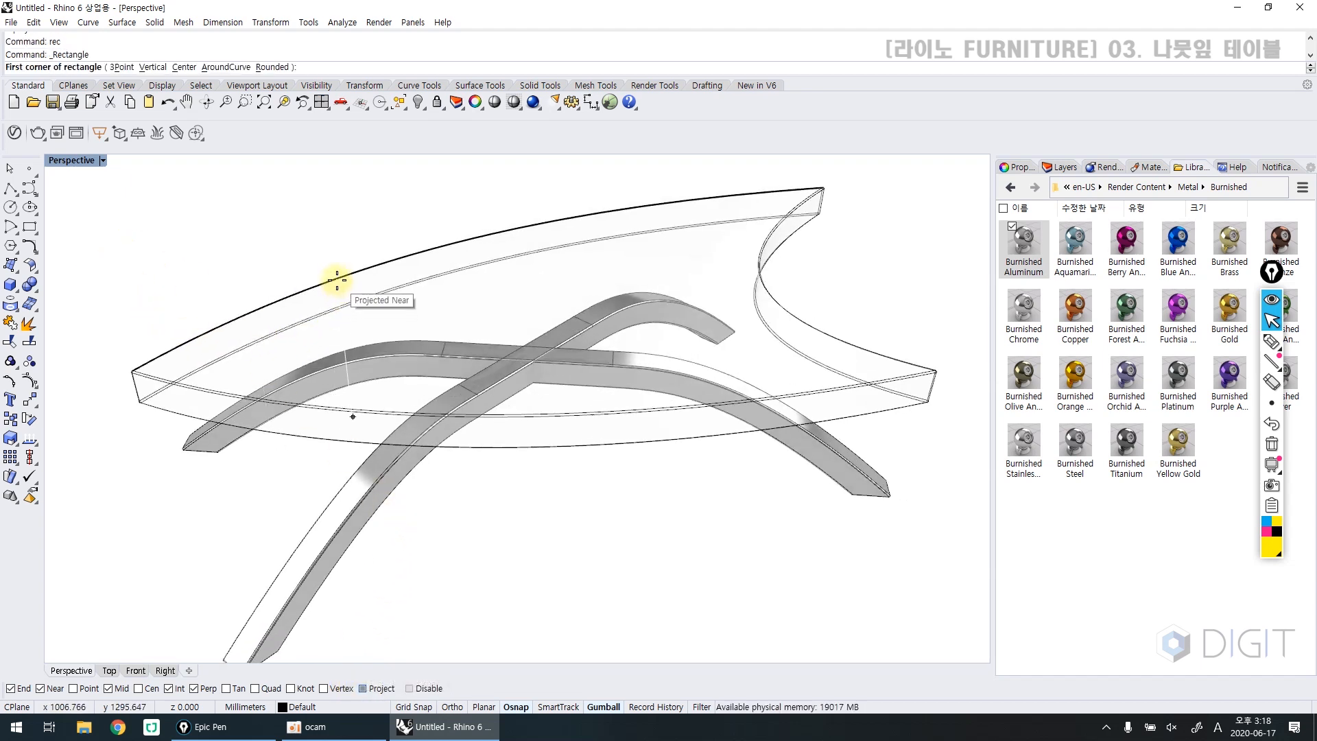
{"action": "key", "text": "ctrl+alt+s"}
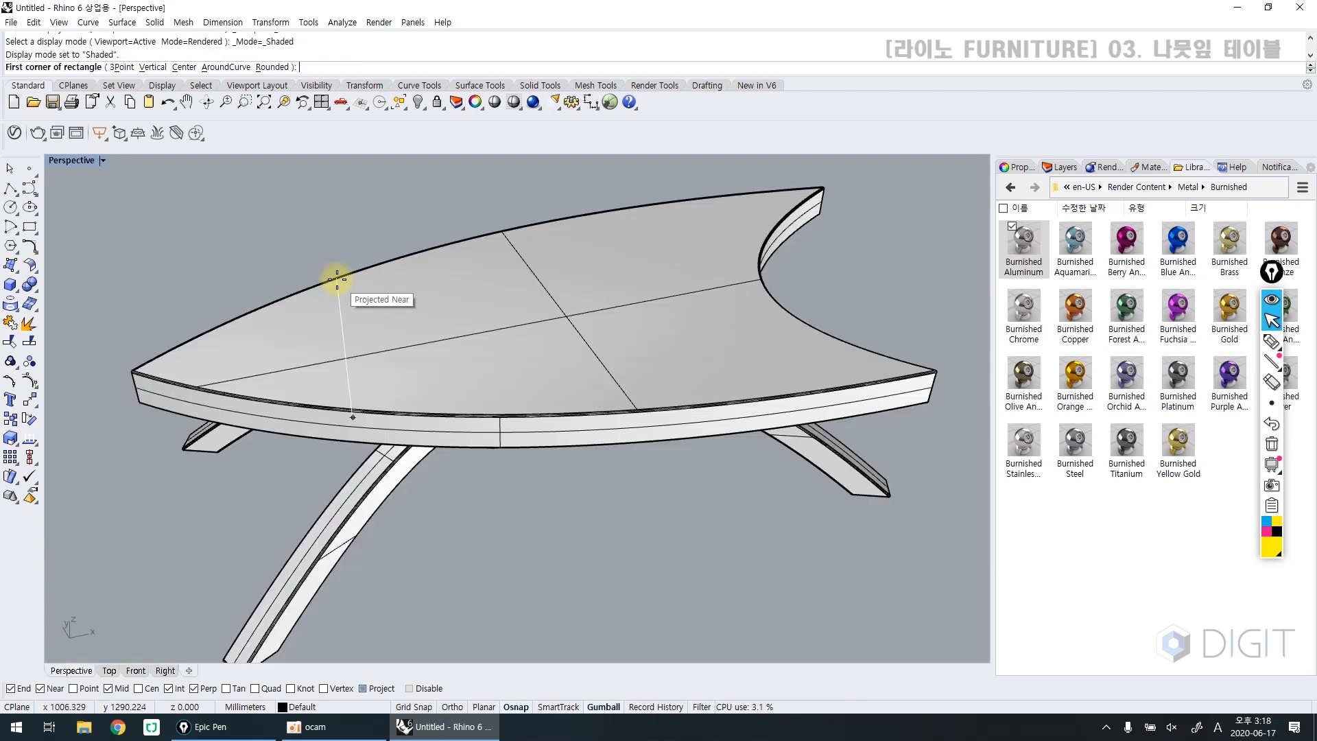
{"action": "left_click", "coordinate": [337, 280]}
{"action": "right_click_drag", "start_coordinate": [636, 343], "coordinate": [668, 256]}
{"action": "scroll", "coordinate": [667, 256], "scroll_direction": "down", "scroll_amount": 6}
{"action": "key", "text": "Escape"}
{"action": "scroll", "coordinate": [457, 485], "scroll_direction": "up", "scroll_amount": 4}
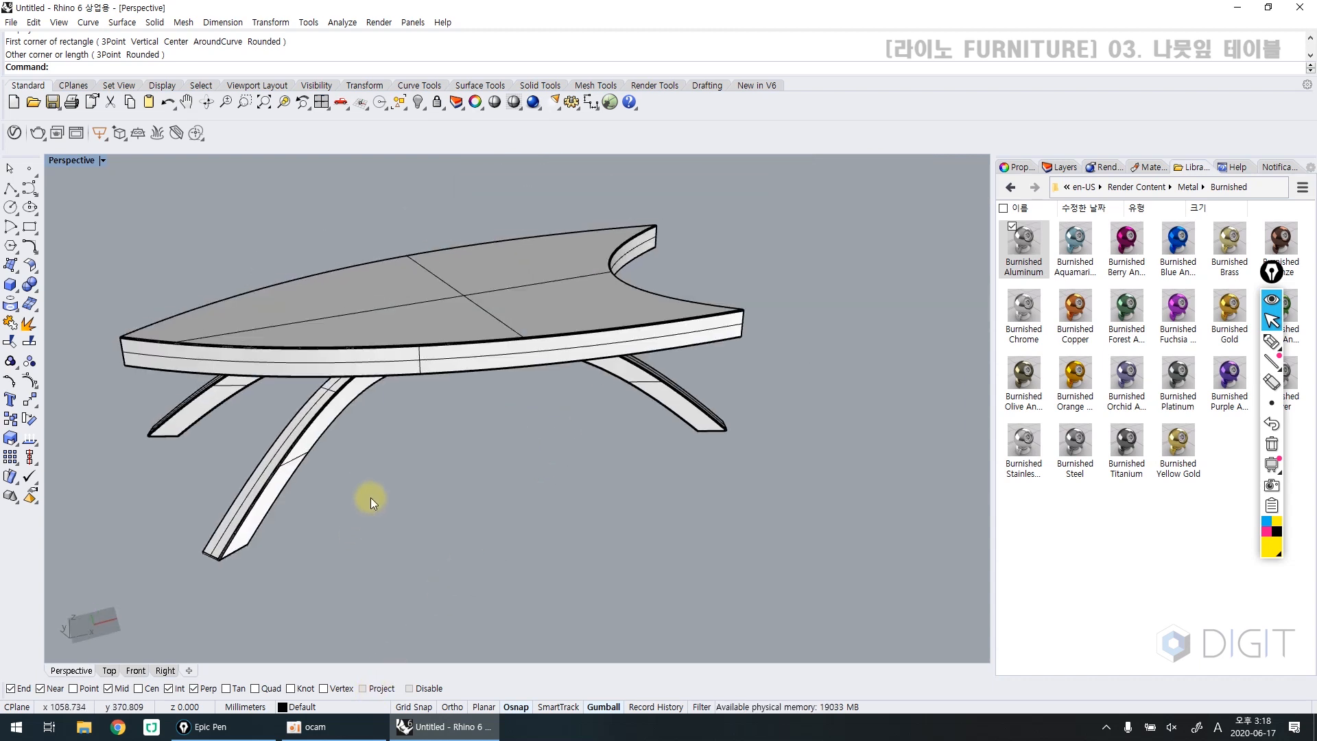
{"action": "key", "text": "ctrl+alt+r"}
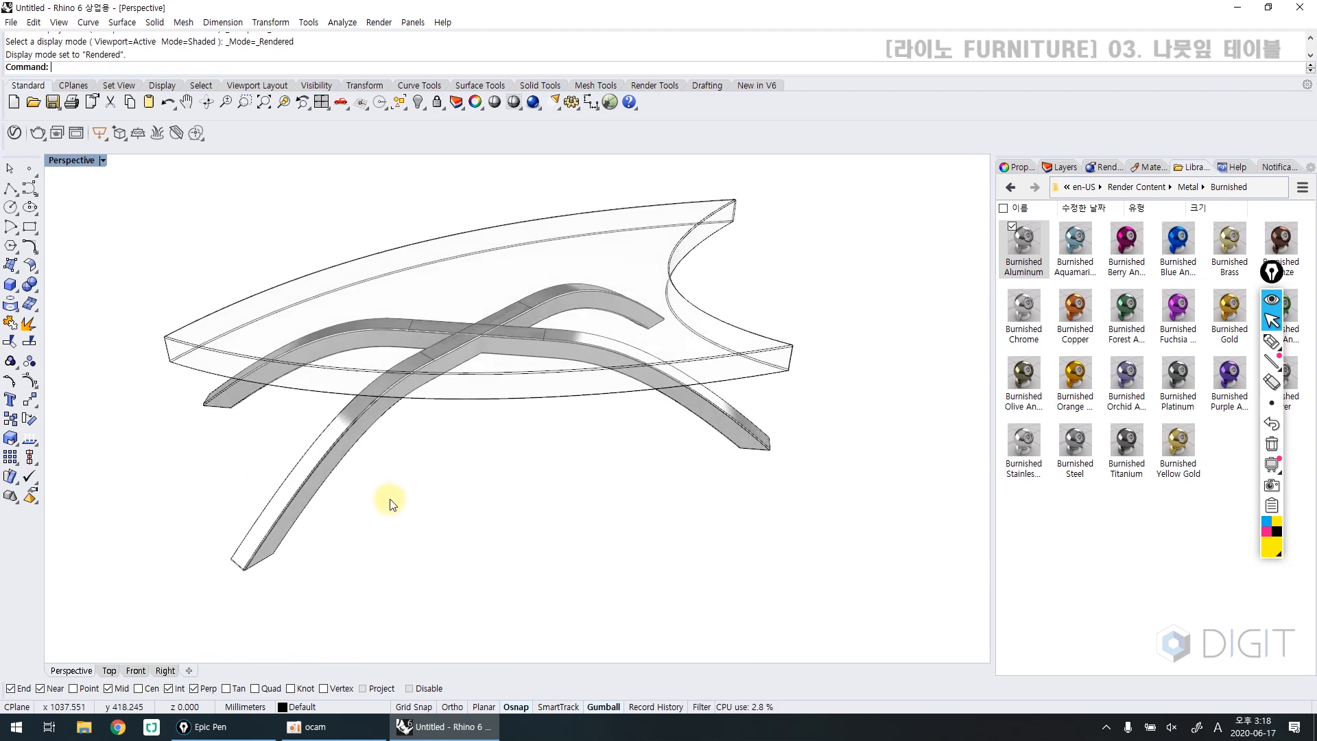